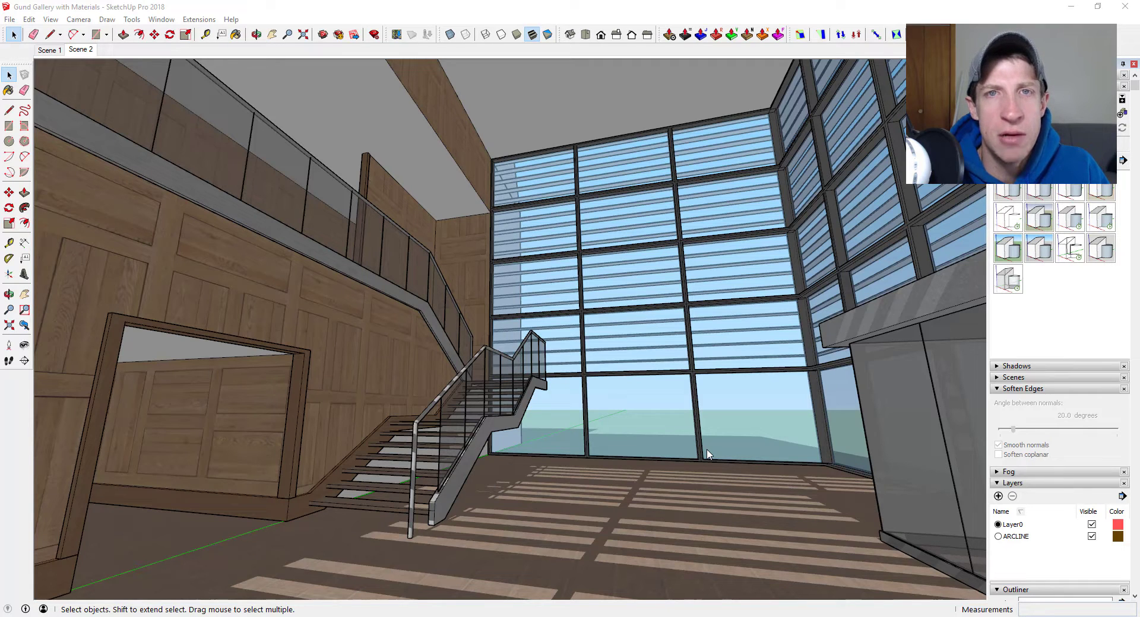
Orbit around the atrium to frame the open floor beside the staircase and louvered window wall.
{"action": "left_click", "coordinate": [704, 408]}
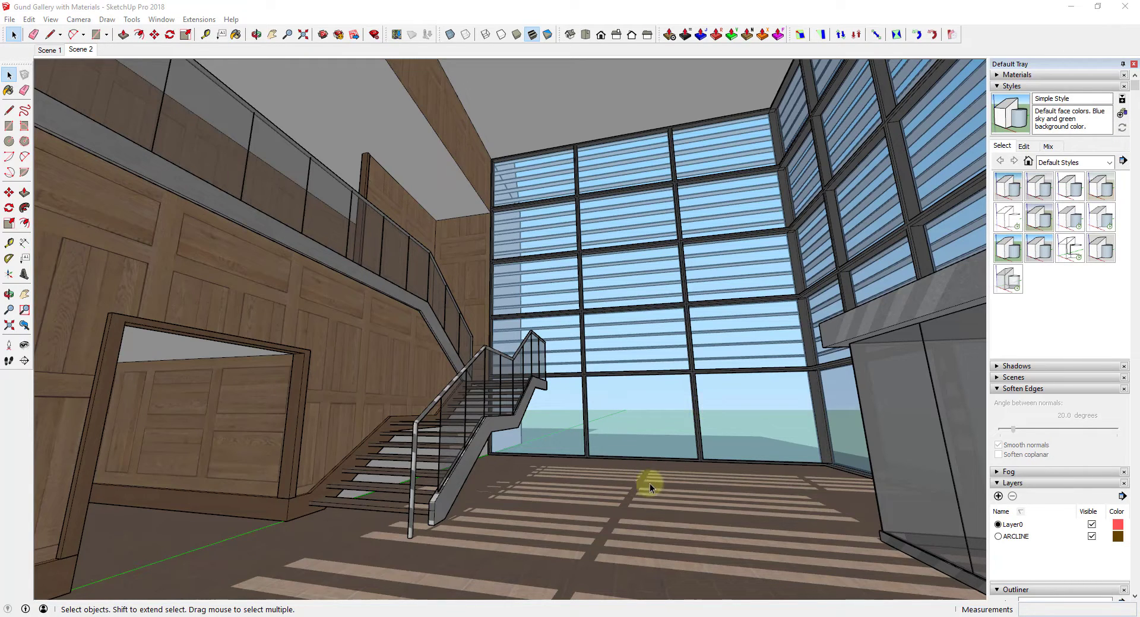
{"action": "middle_click_drag", "start_coordinate": [746, 504], "coordinate": [750, 513]}
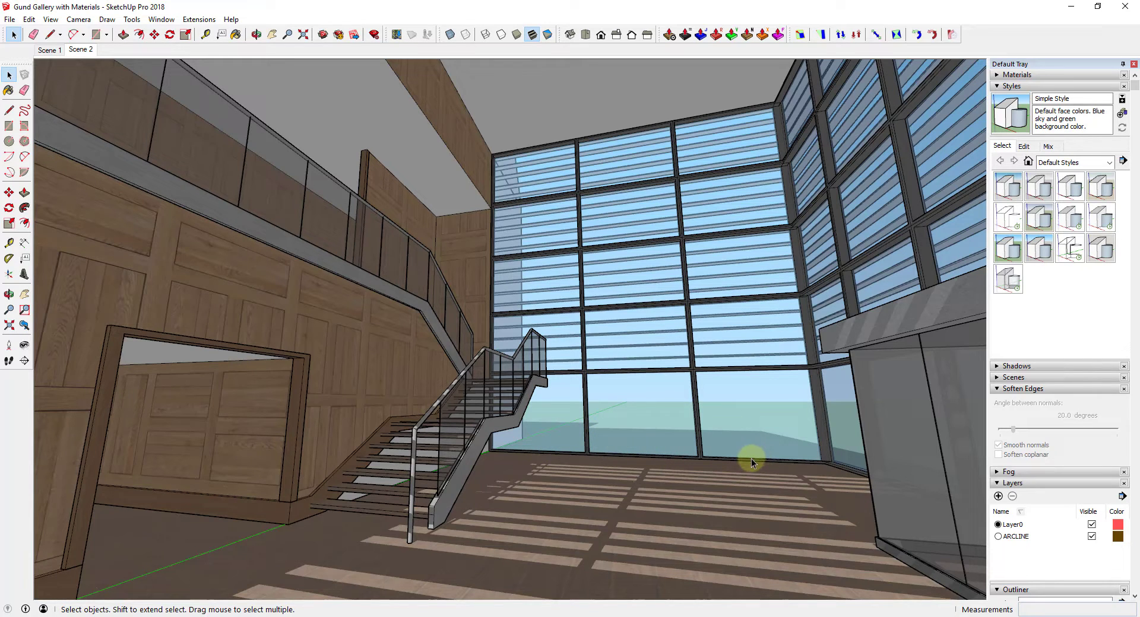
{"action": "middle_click_drag", "start_coordinate": [625, 458], "coordinate": [600, 496]}
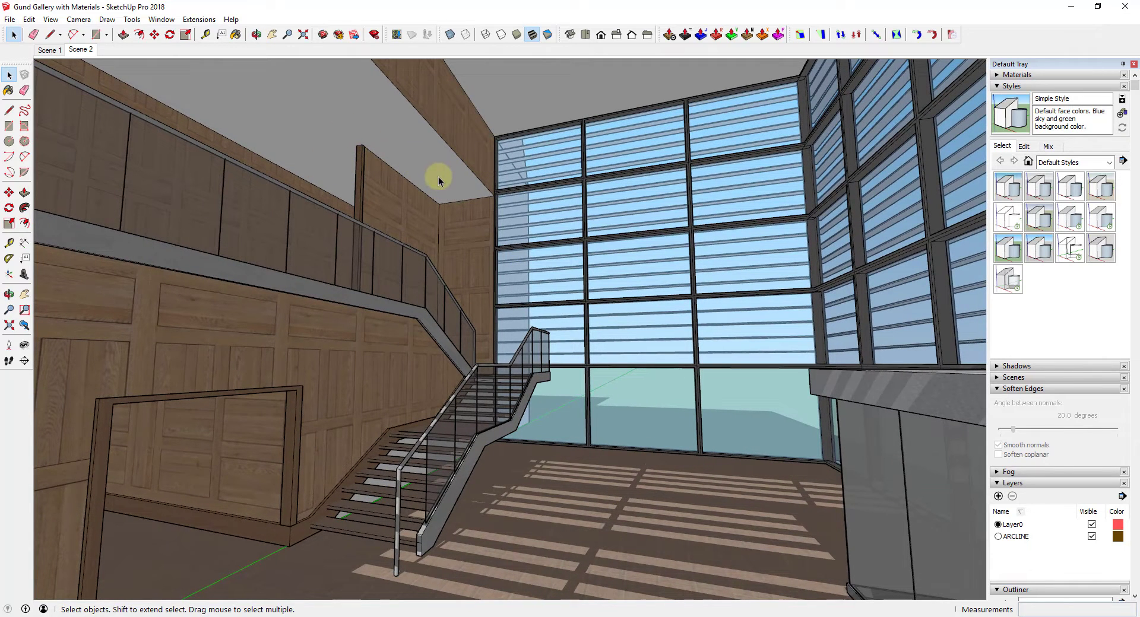
{"action": "left_click", "coordinate": [555, 90]}
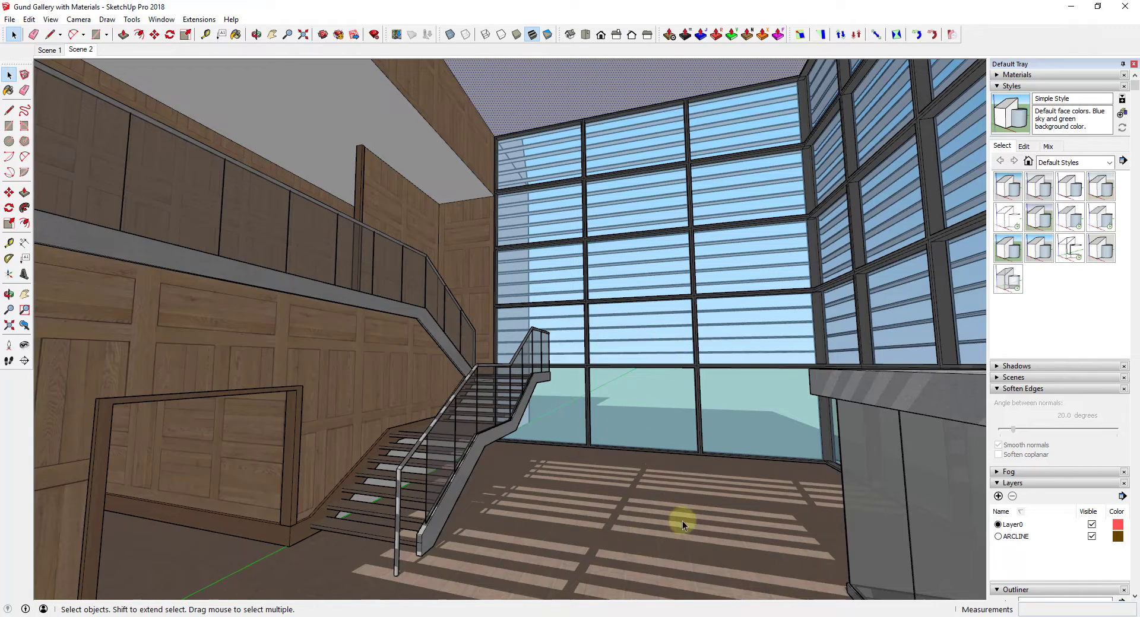
{"action": "middle_click_drag", "start_coordinate": [706, 515], "coordinate": [693, 440]}
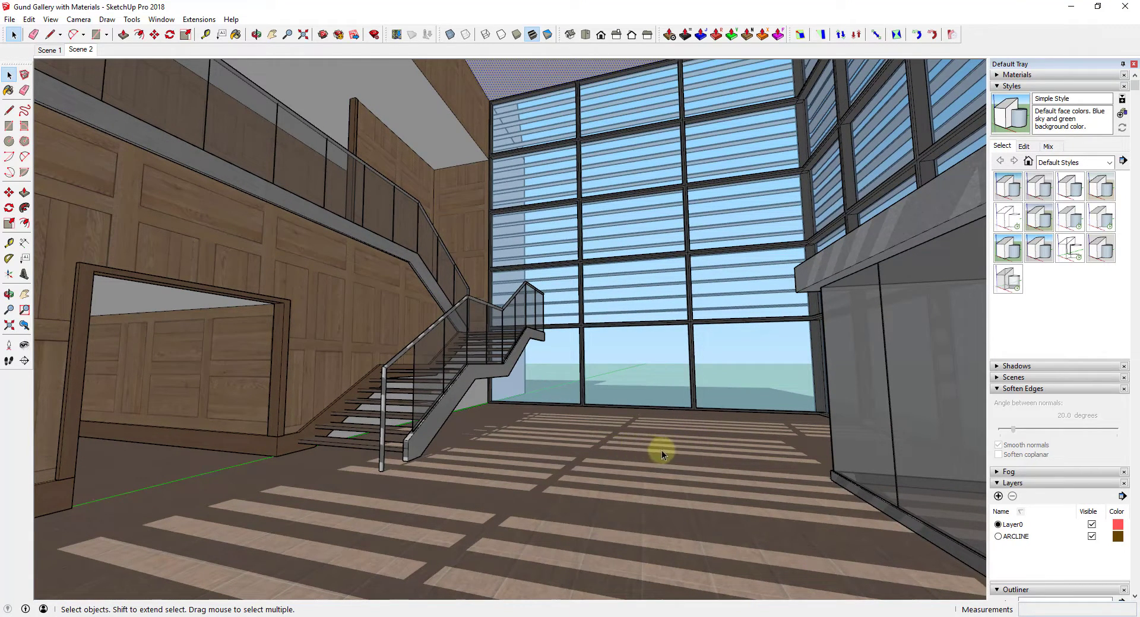
{"action": "middle_click_drag", "start_coordinate": [725, 458], "coordinate": [697, 455]}
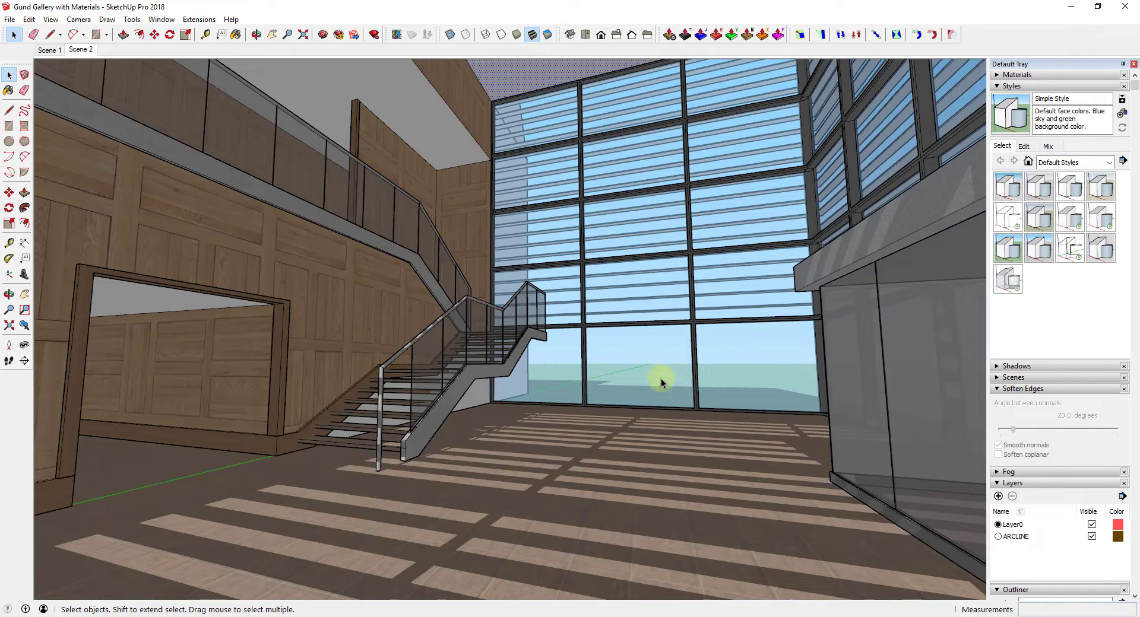
{"action": "middle_click_drag", "start_coordinate": [663, 370], "coordinate": [665, 387]}
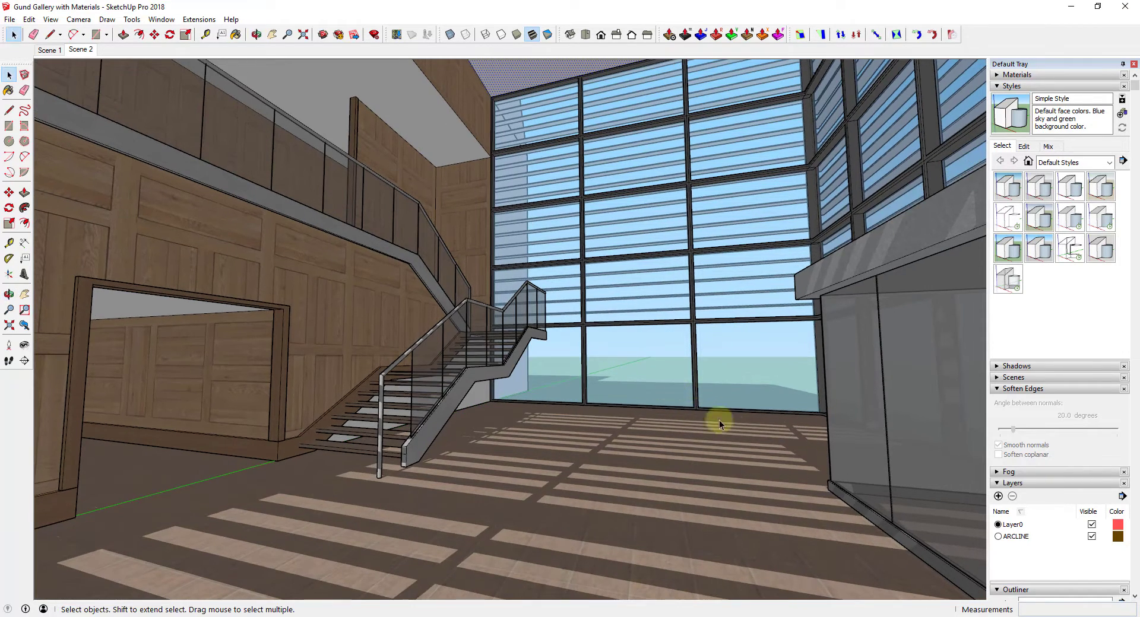
{"action": "middle_click_drag", "start_coordinate": [725, 474], "coordinate": [717, 464]}
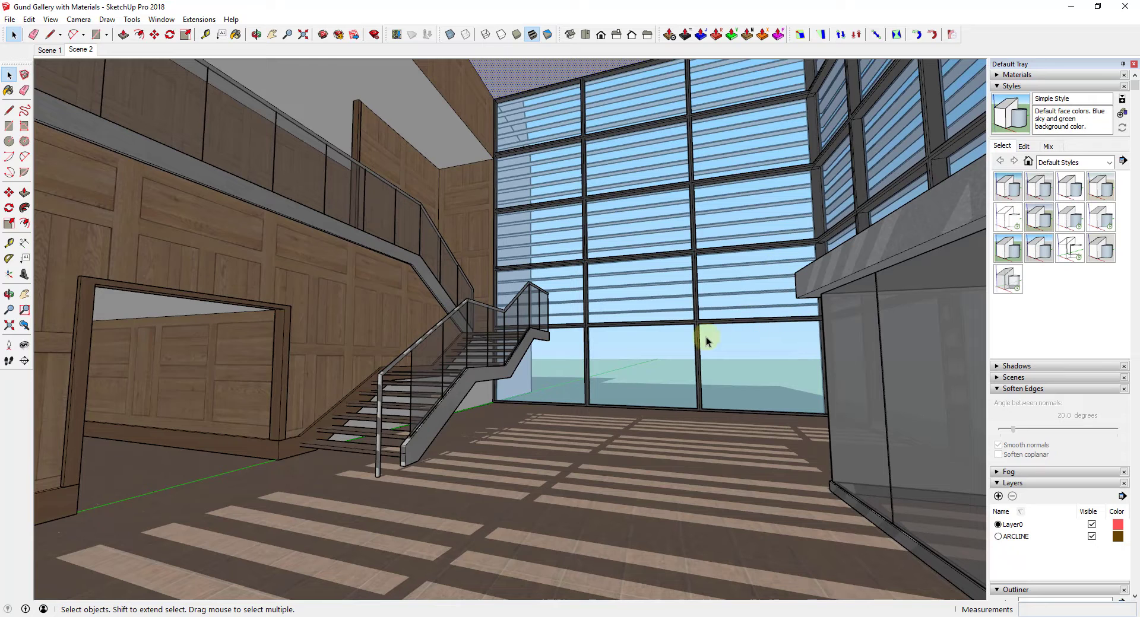
{"action": "middle_click_drag", "start_coordinate": [750, 409], "coordinate": [786, 421]}
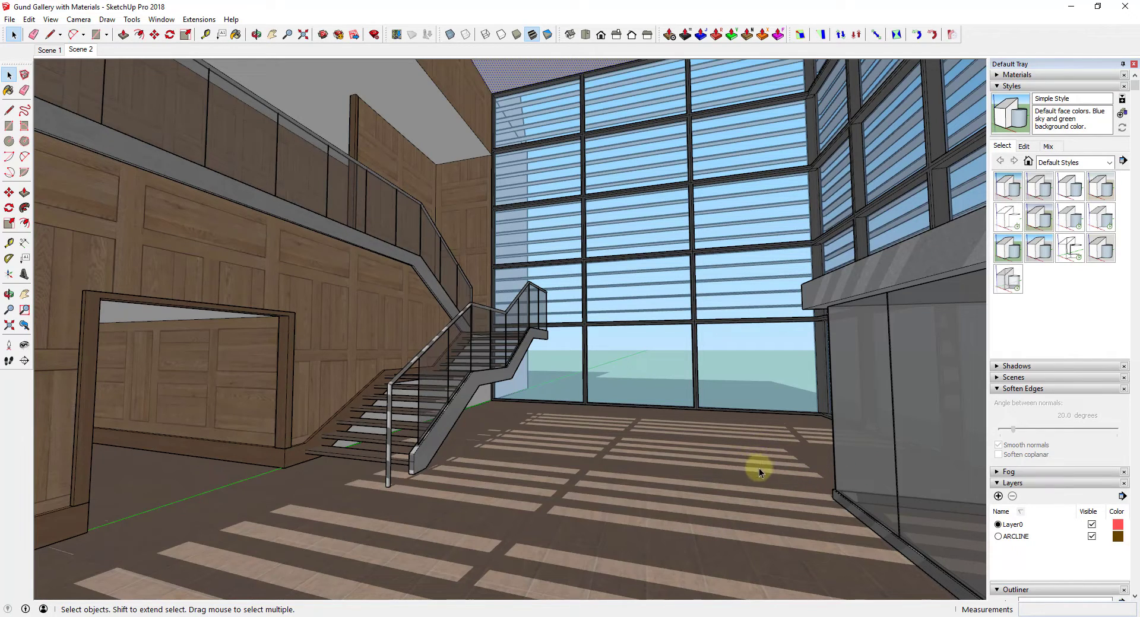
{"action": "middle_click_drag", "start_coordinate": [759, 468], "coordinate": [748, 395]}
Draw a rectangle for the rug on the floor in front of the window wall.
{"action": "key", "text": "r"}
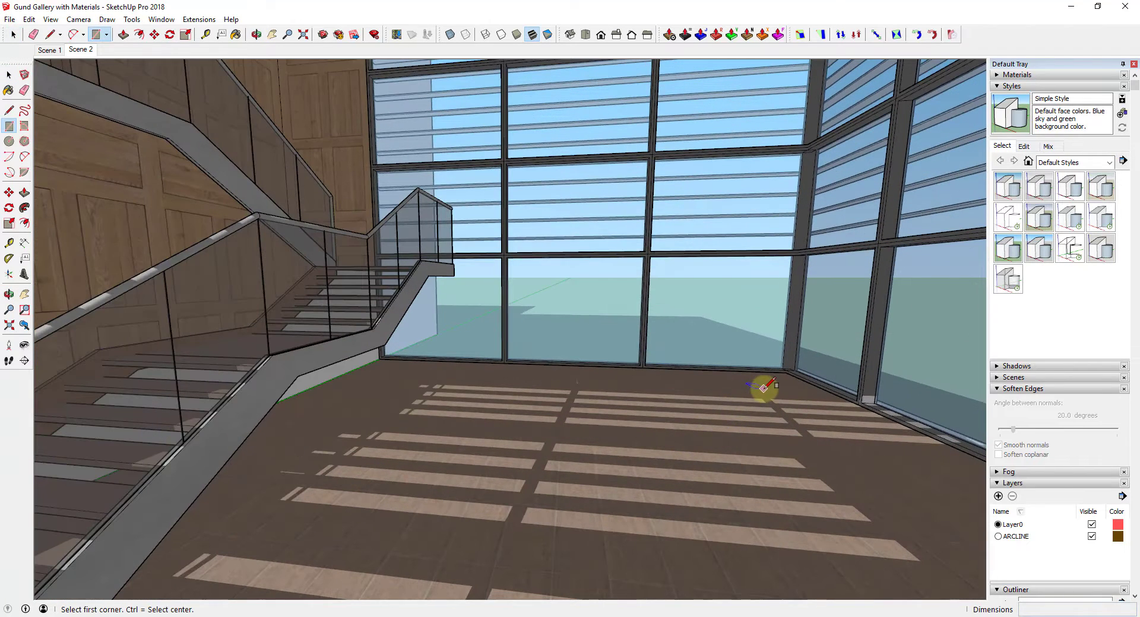
{"action": "left_click", "coordinate": [764, 388]}
{"action": "left_click", "coordinate": [438, 454]}
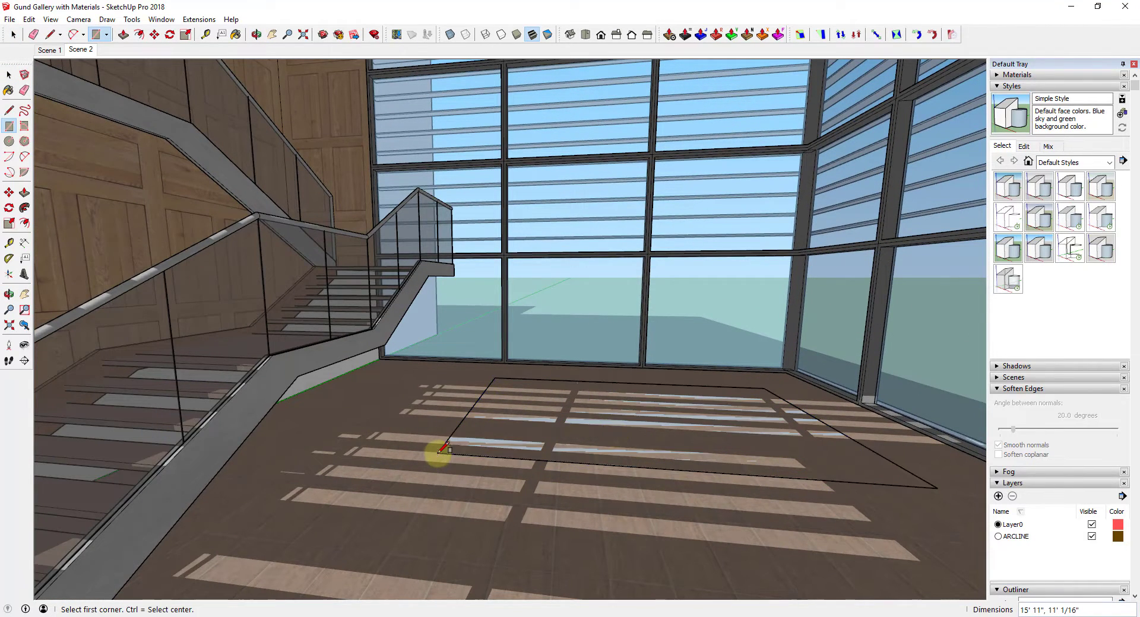
{"action": "key", "text": "space"}
Push/Pull the rug rectangle up to a 1/2" thickness.
{"action": "key", "text": "p"}
{"action": "left_click", "coordinate": [645, 430]}
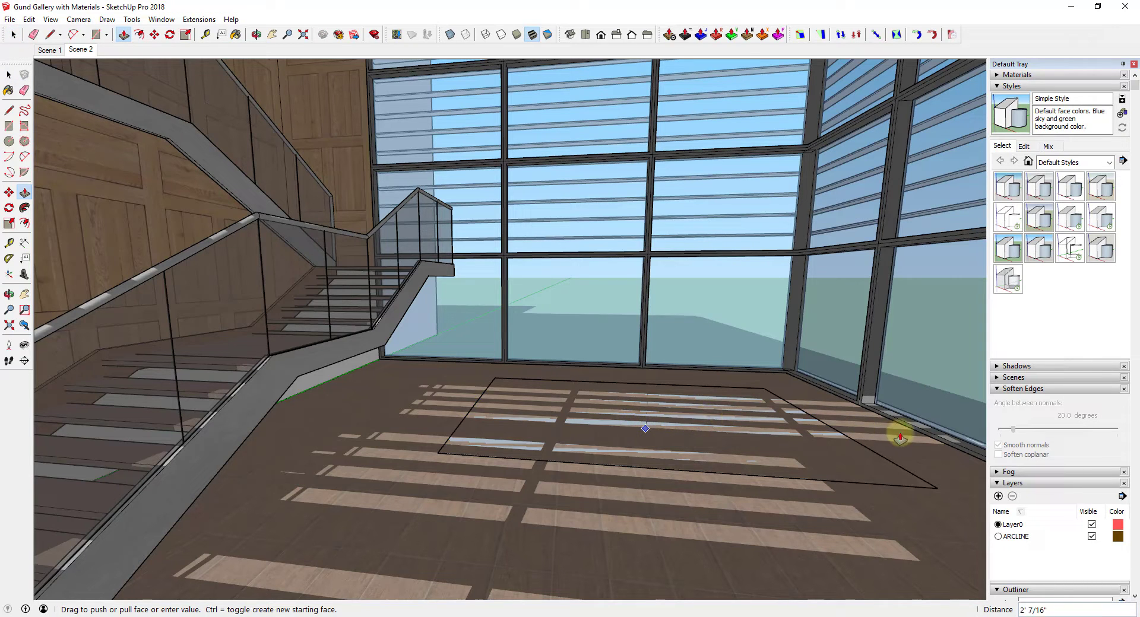
{"action": "key", "text": "Escape"}
{"action": "key", "text": "space"}
{"action": "left_click", "coordinate": [676, 437]}
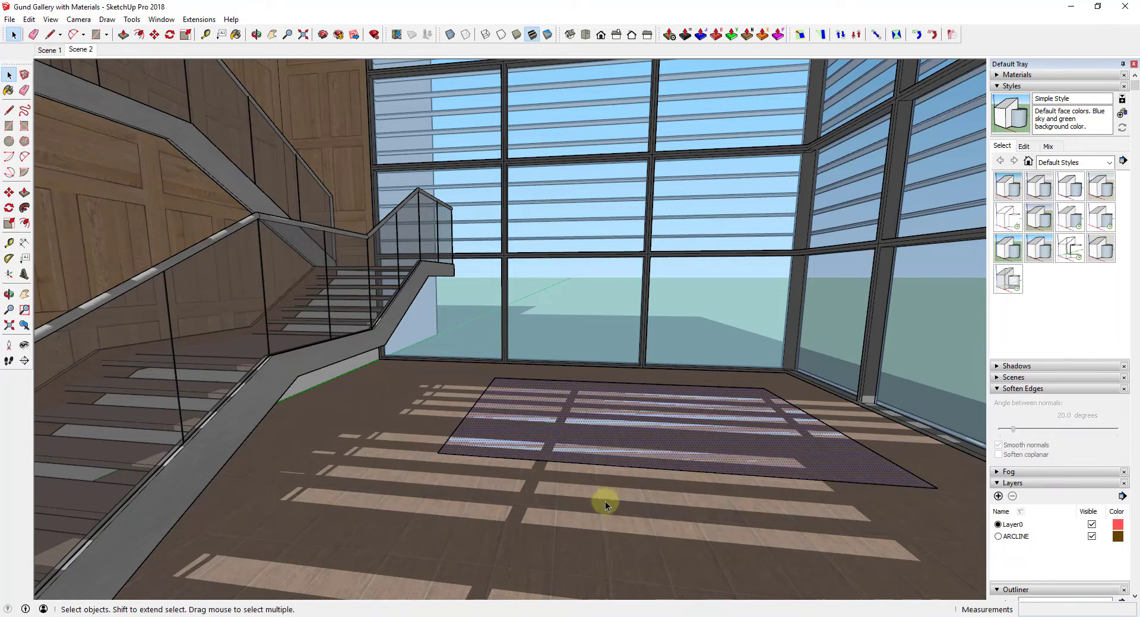
{"action": "left_click", "coordinate": [605, 502]}
{"action": "left_click", "coordinate": [549, 430]}
{"action": "key", "text": "p"}
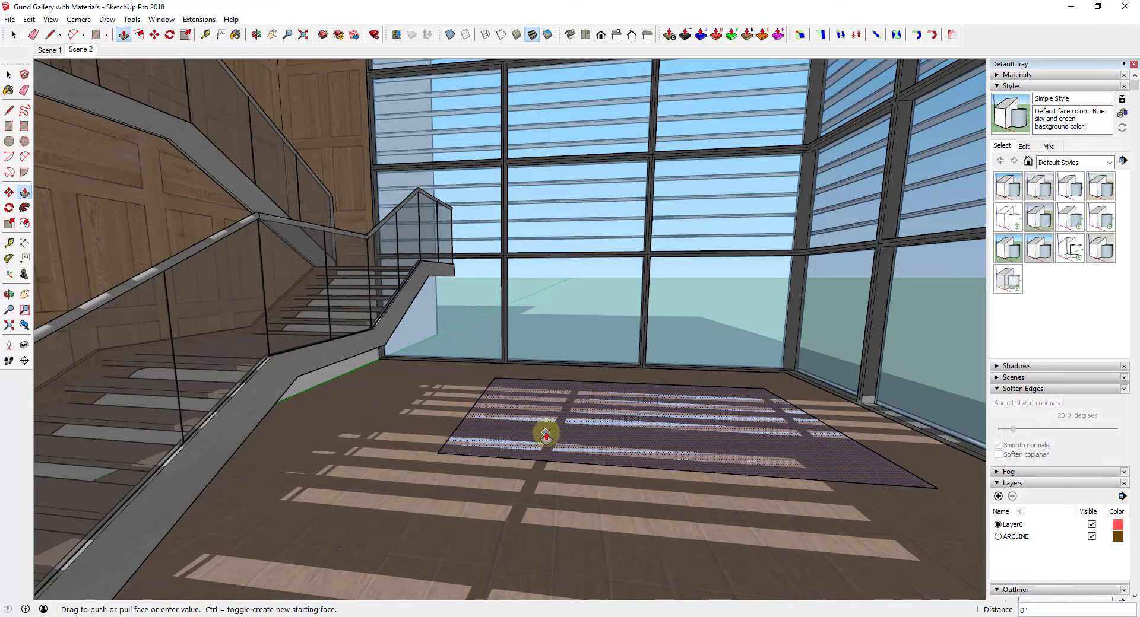
{"action": "left_click", "coordinate": [550, 429]}
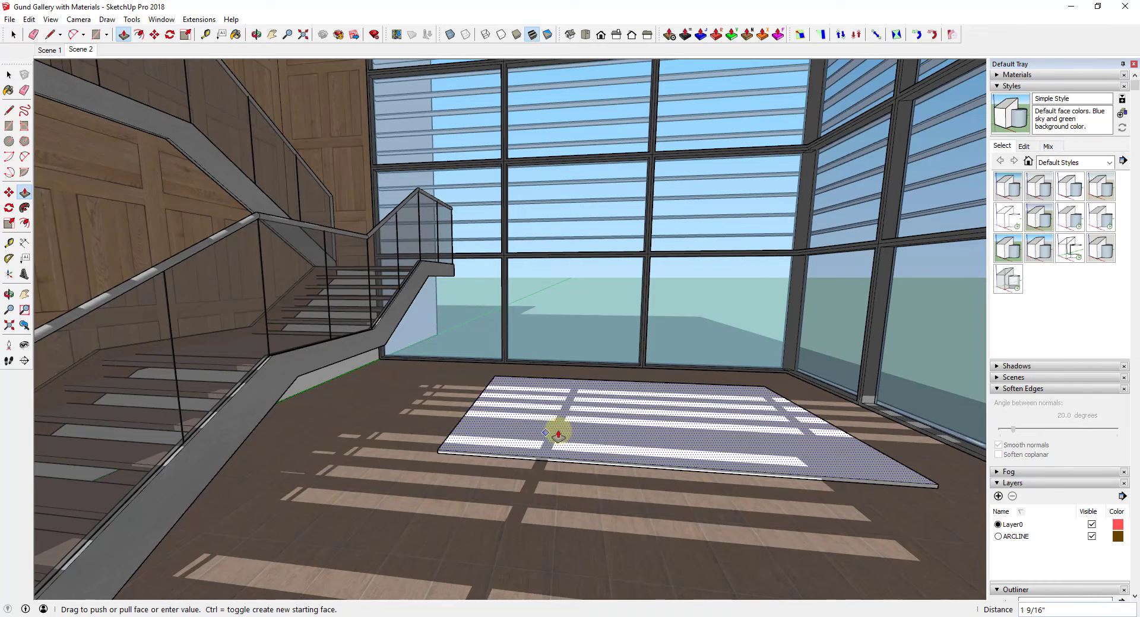
{"action": "key", "text": "Return"}
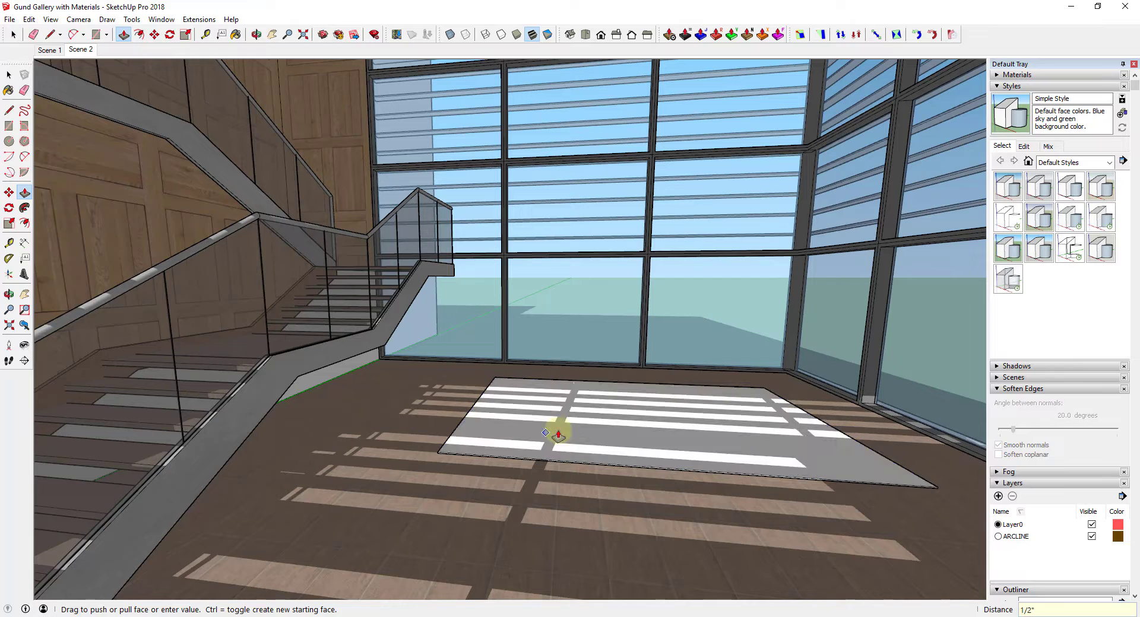
{"action": "key", "text": "space"}
Make the rug slab a group and collapse the model's object hierarchy list.
{"action": "double_click", "coordinate": [714, 425]}
{"action": "right_click", "coordinate": [714, 425]}
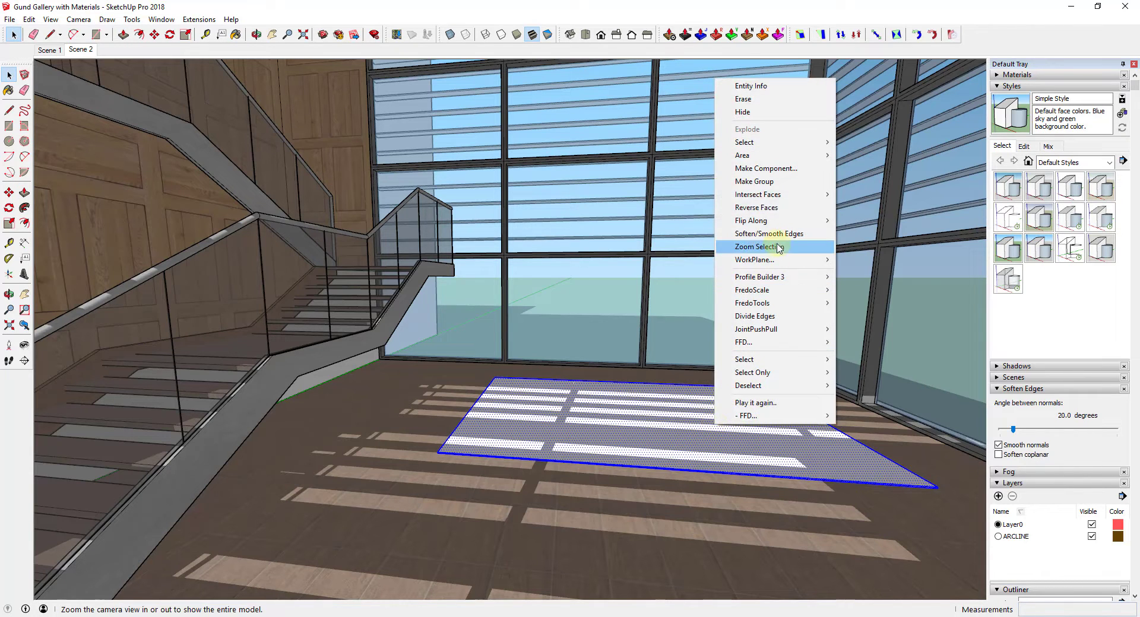
{"action": "left_click", "coordinate": [778, 186]}
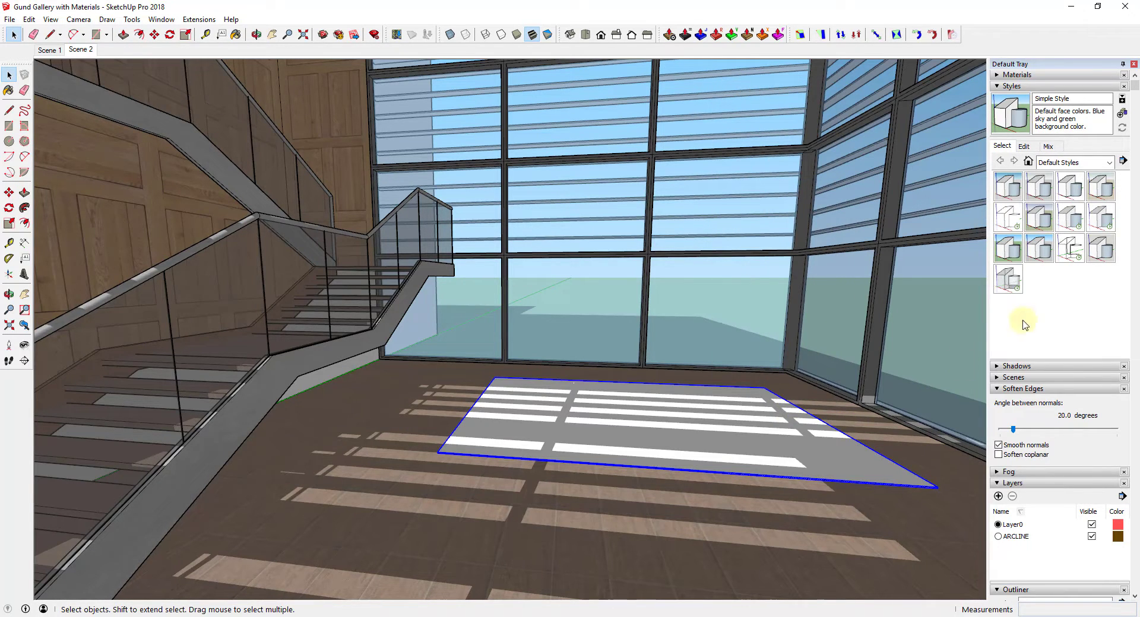
{"action": "scroll", "coordinate": [1080, 320], "scroll_direction": "down", "scroll_amount": 5}
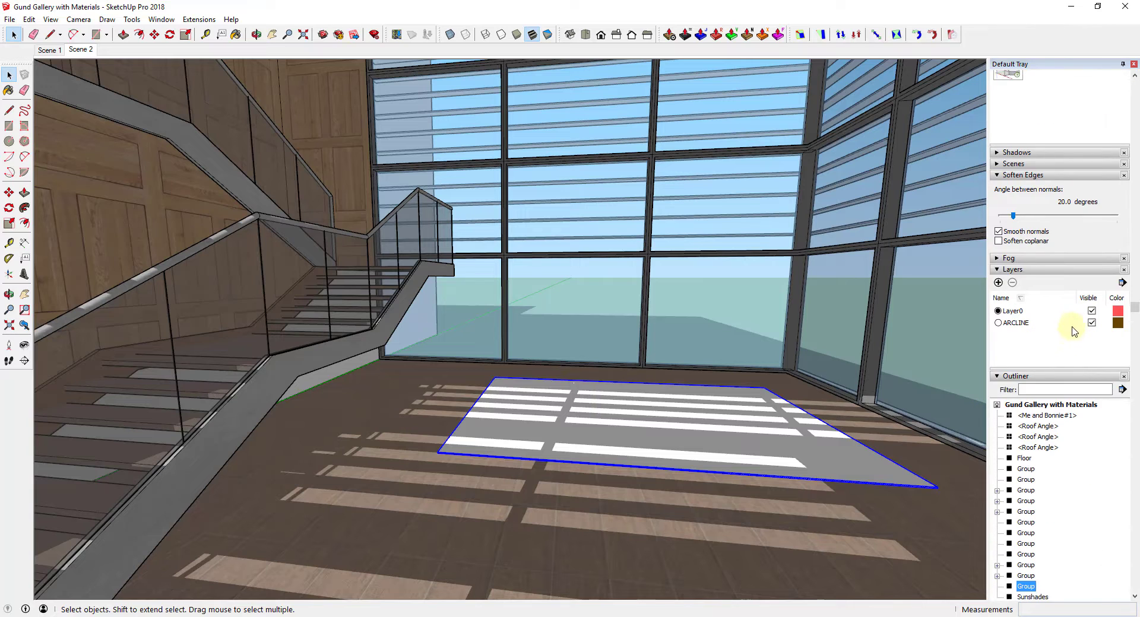
{"action": "scroll", "coordinate": [1045, 297], "scroll_direction": "up", "scroll_amount": 5}
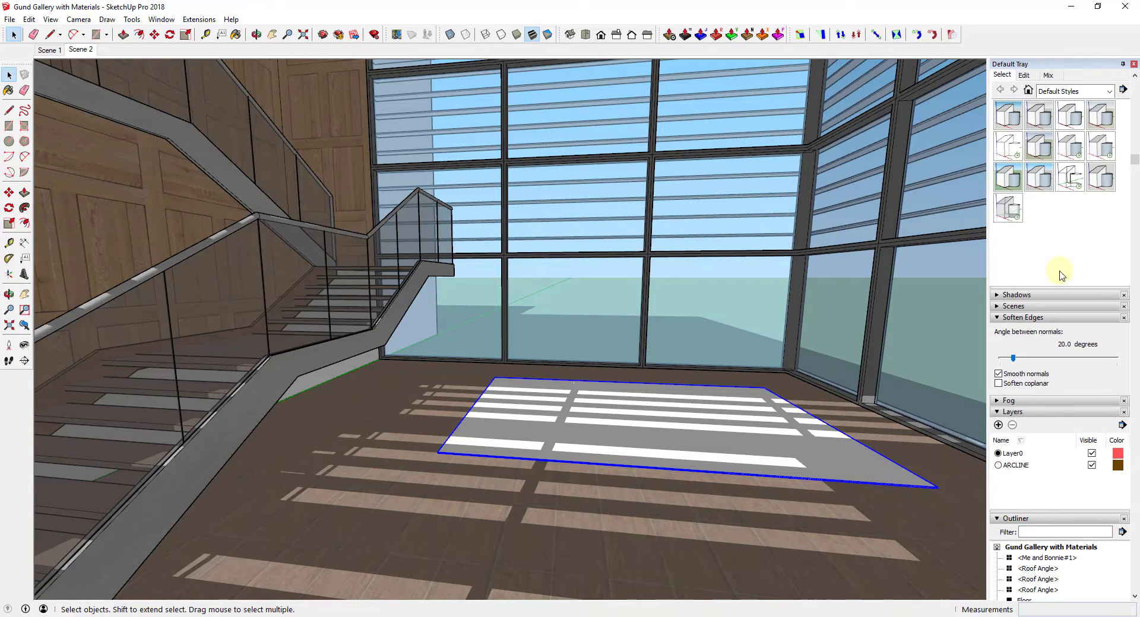
{"action": "scroll", "coordinate": [1033, 267], "scroll_direction": "down", "scroll_amount": 5}
{"action": "scroll", "coordinate": [1075, 335], "scroll_direction": "down", "scroll_amount": 5}
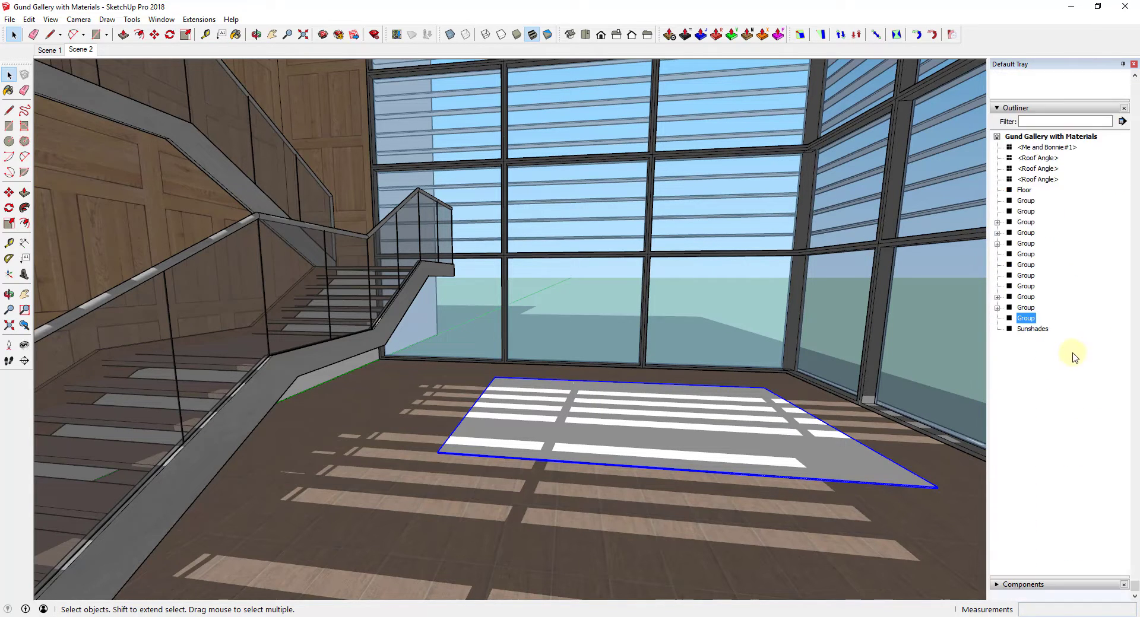
{"action": "left_click", "coordinate": [1000, 107]}
{"action": "scroll", "coordinate": [1045, 297], "scroll_direction": "up", "scroll_amount": 1}
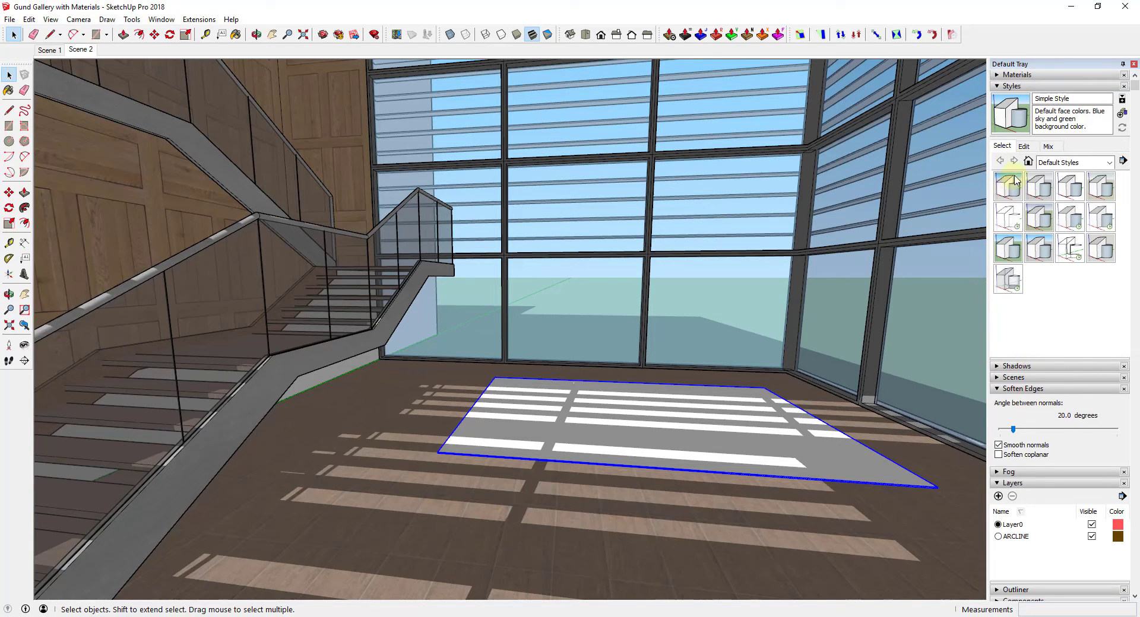
Open the Materials panel on the Carpet, Fabrics, Leathers library.
{"action": "left_click", "coordinate": [1001, 86]}
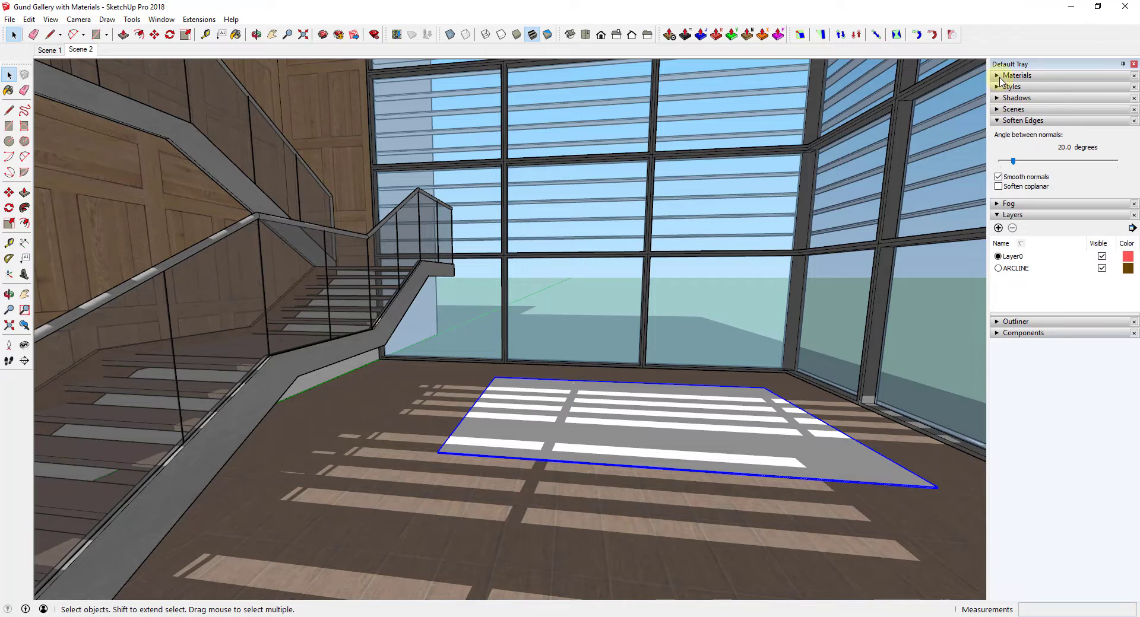
{"action": "left_click", "coordinate": [1002, 76]}
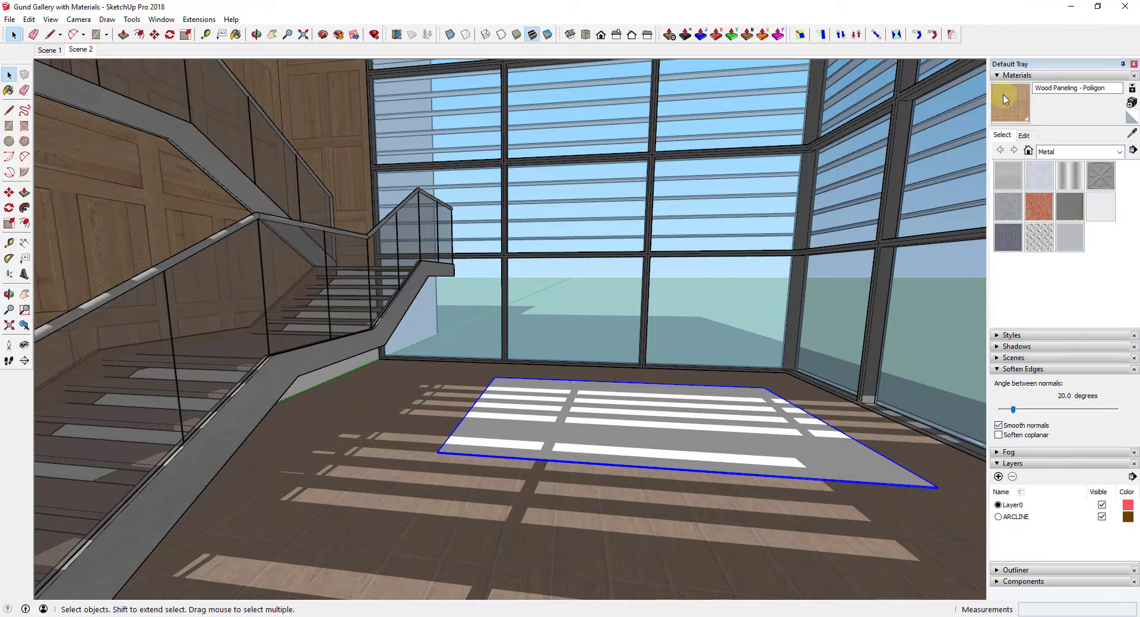
{"action": "left_click", "coordinate": [1060, 154]}
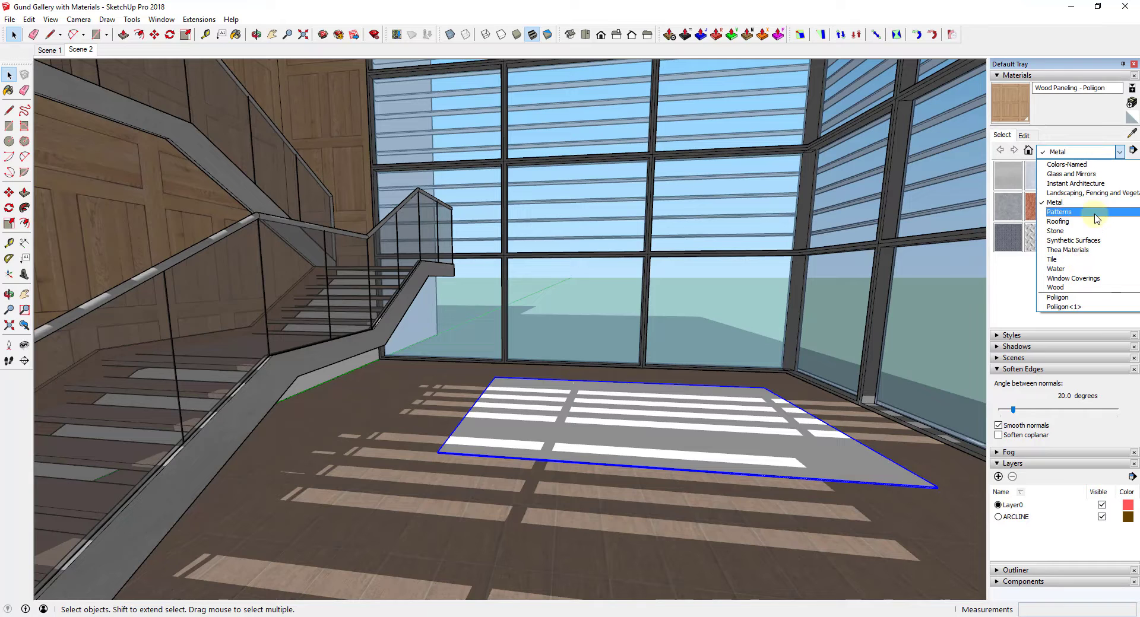
{"action": "scroll", "coordinate": [1087, 217], "scroll_direction": "up", "scroll_amount": 1}
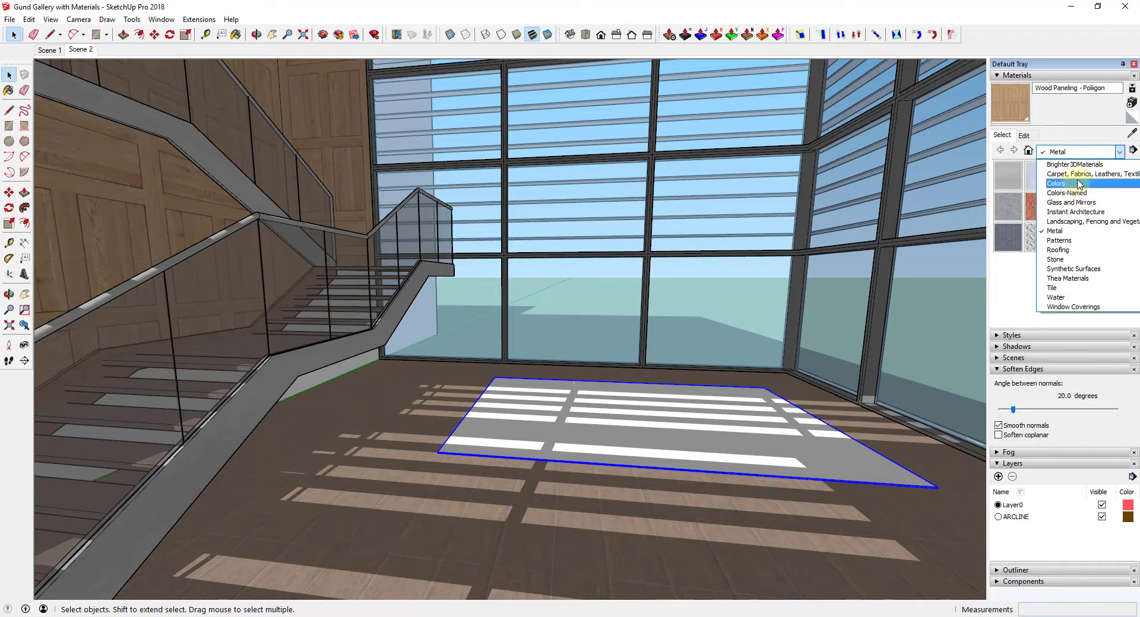
{"action": "left_click", "coordinate": [1074, 174]}
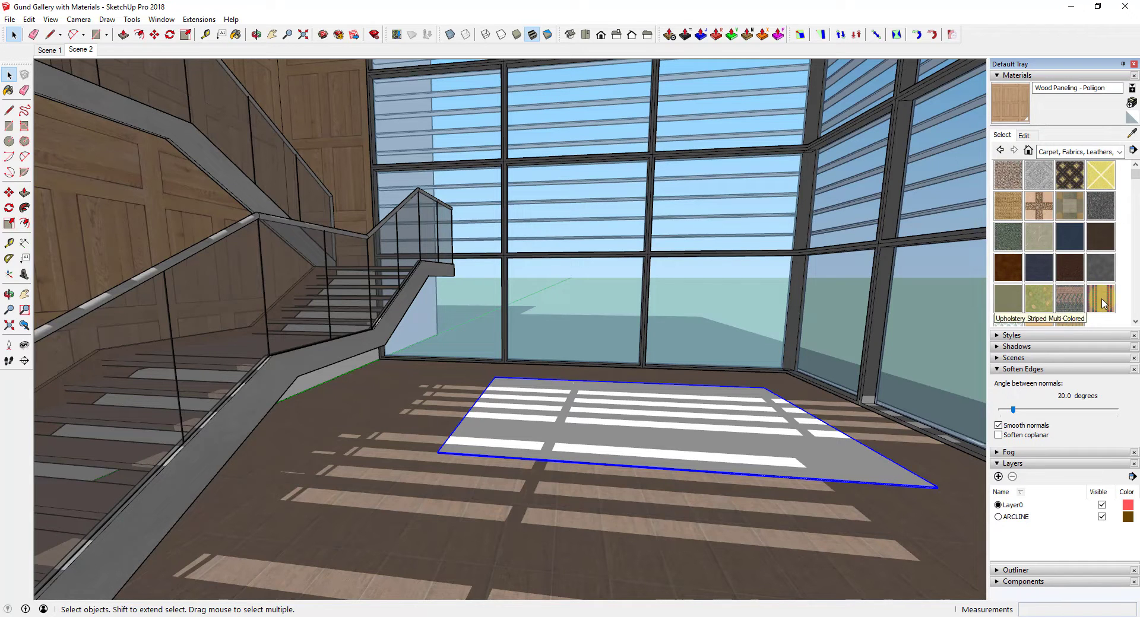
Paint the rug slab with Carpet Diamond Olive.
{"action": "left_click", "coordinate": [1069, 175]}
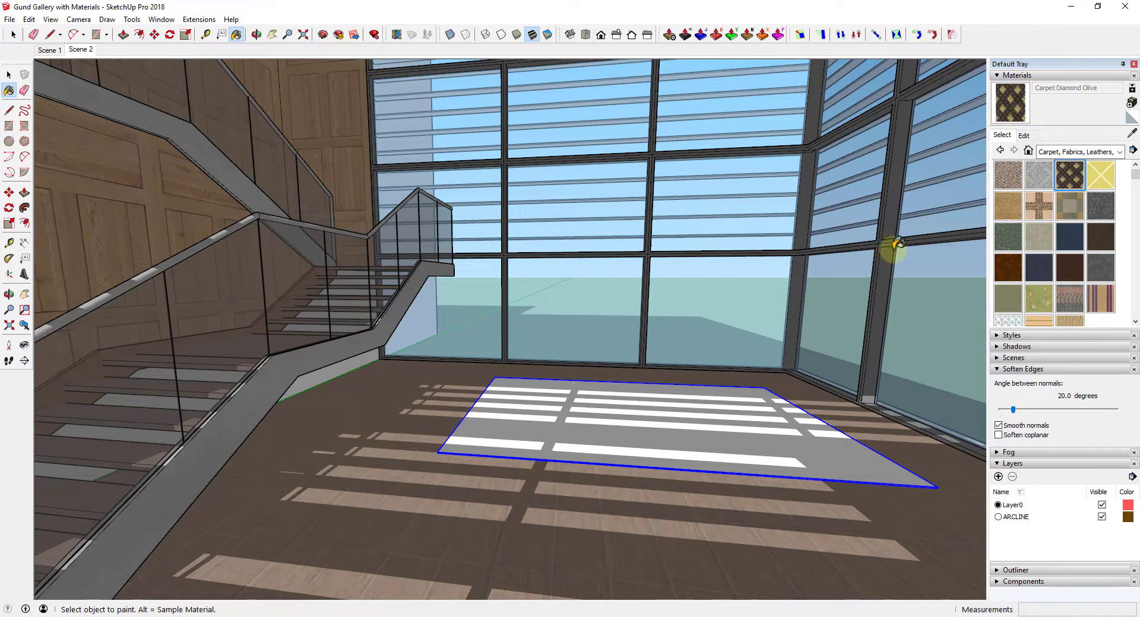
{"action": "left_click", "coordinate": [663, 418]}
{"action": "mouse_move", "coordinate": [660, 417]}
{"action": "middle_mouse_down"}
{"action": "mouse_move", "coordinate": [715, 481]}
{"action": "mouse_move", "coordinate": [740, 458]}
{"action": "mouse_move", "coordinate": [675, 433]}
{"action": "mouse_move", "coordinate": [647, 376]}
{"action": "middle_mouse_up"}
{"action": "scroll", "coordinate": [740, 458], "scroll_direction": "up", "scroll_amount": 3}
{"action": "key", "text": "space"}
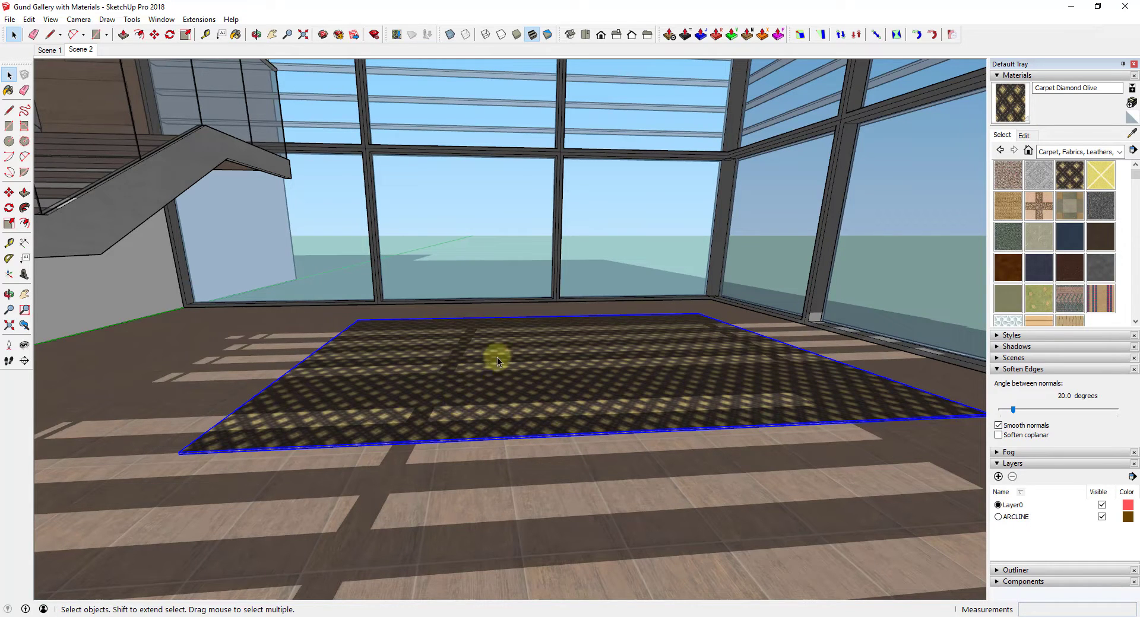
{"action": "scroll", "coordinate": [754, 380], "scroll_direction": "down", "scroll_amount": 2}
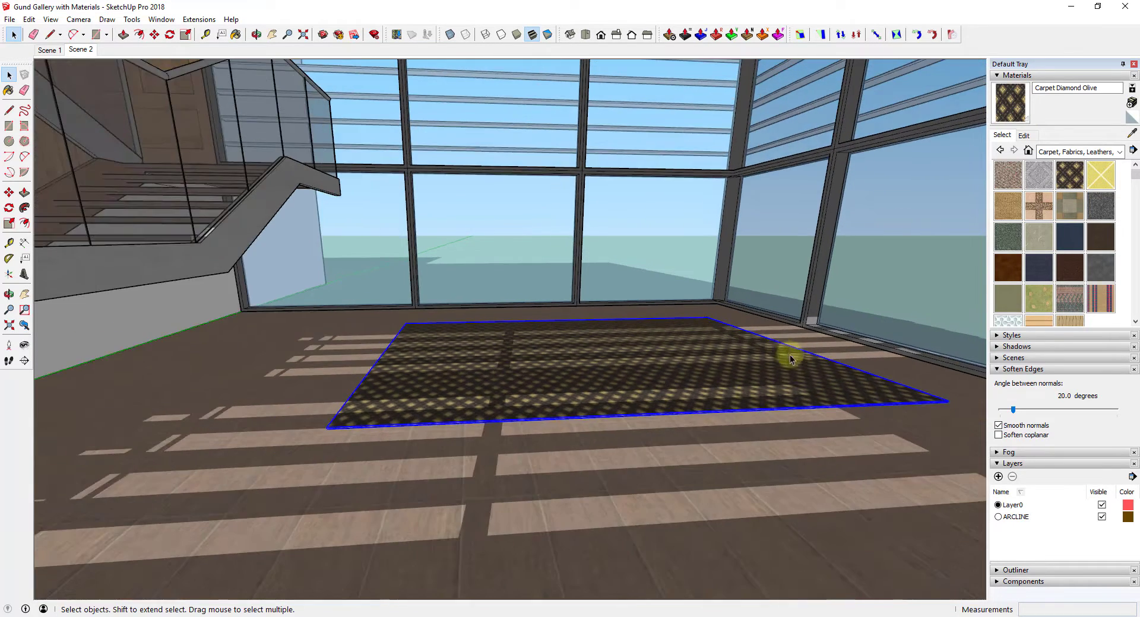
{"action": "scroll", "coordinate": [732, 356], "scroll_direction": "down", "scroll_amount": 1}
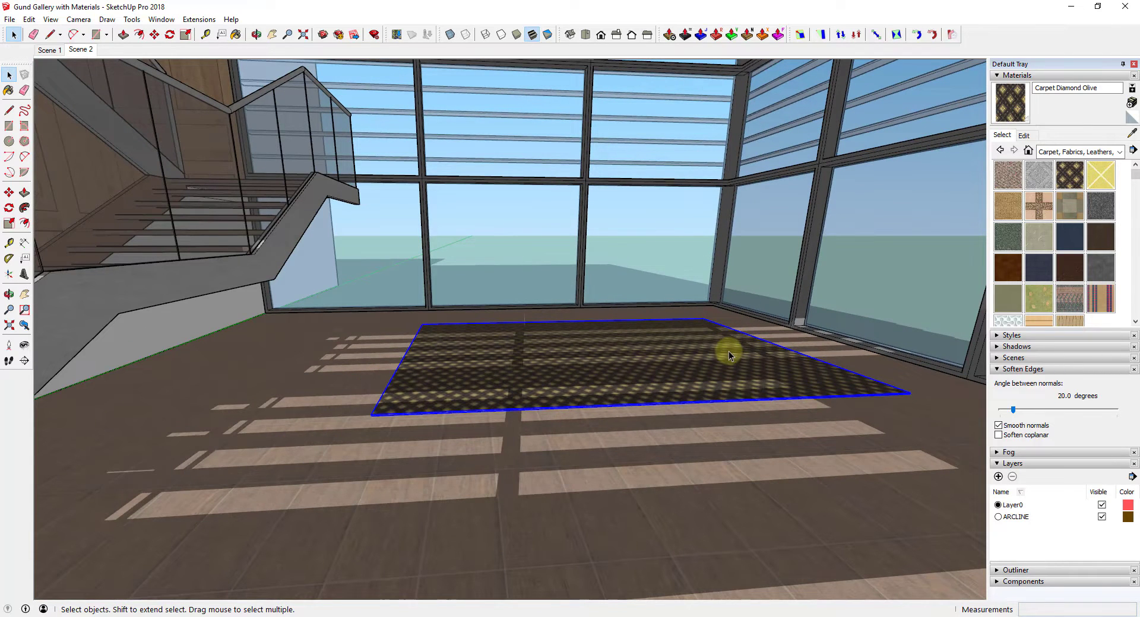
{"action": "middle_click_drag", "start_coordinate": [717, 350], "coordinate": [683, 355]}
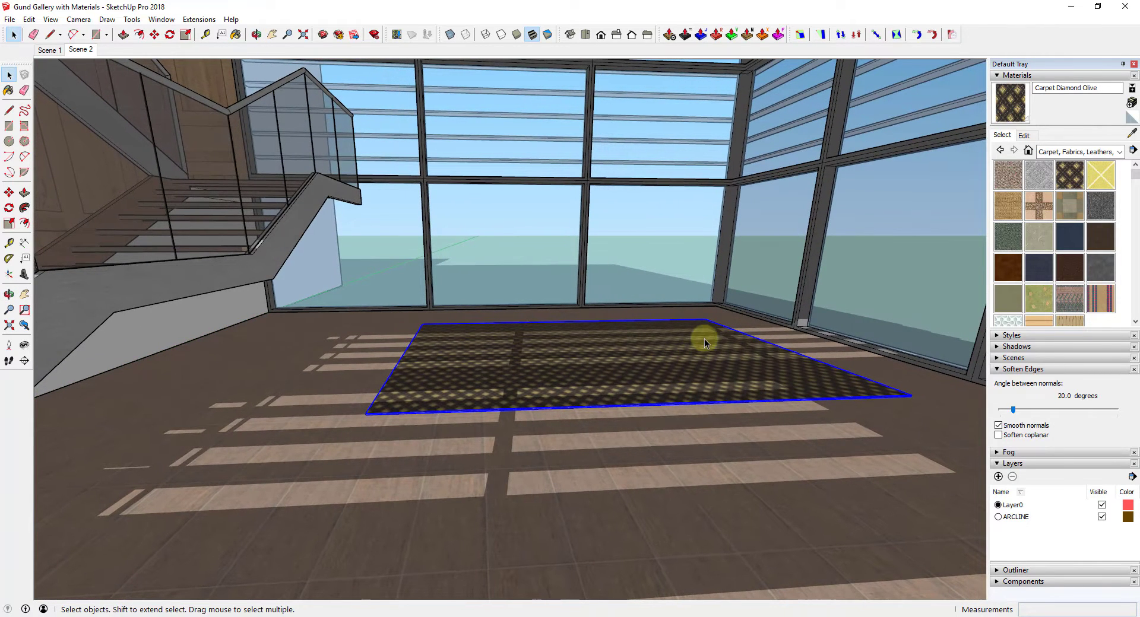
Show the floating Enscape toolbar from the toolbar list.
{"action": "right_click", "coordinate": [983, 38]}
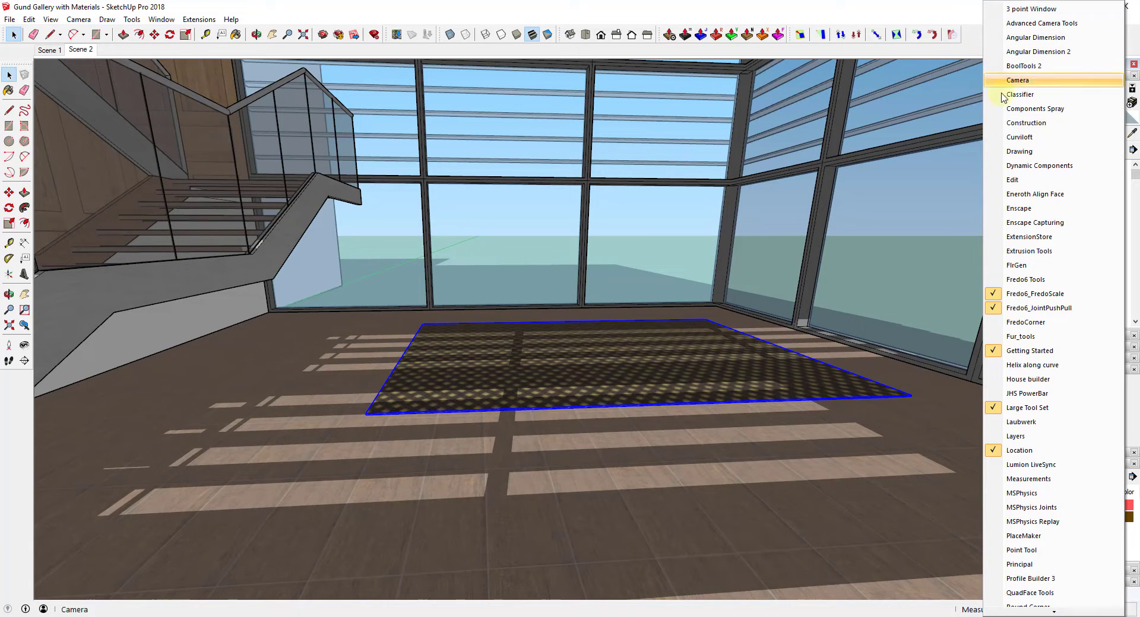
{"action": "left_click", "coordinate": [1019, 208]}
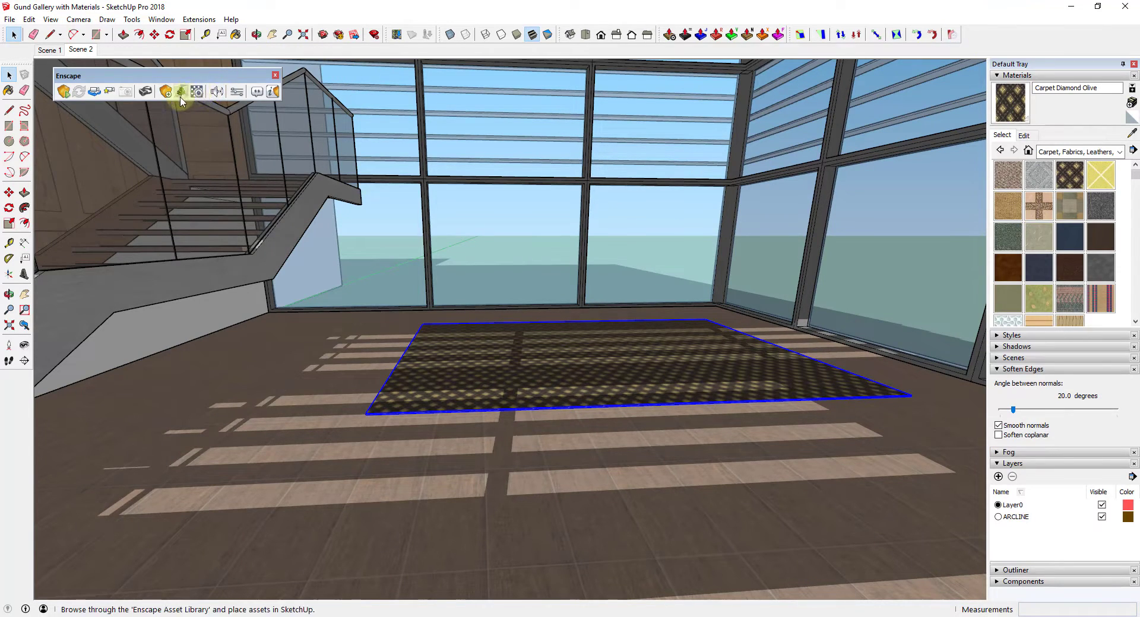
{"action": "middle_click_drag", "start_coordinate": [522, 330], "coordinate": [685, 357]}
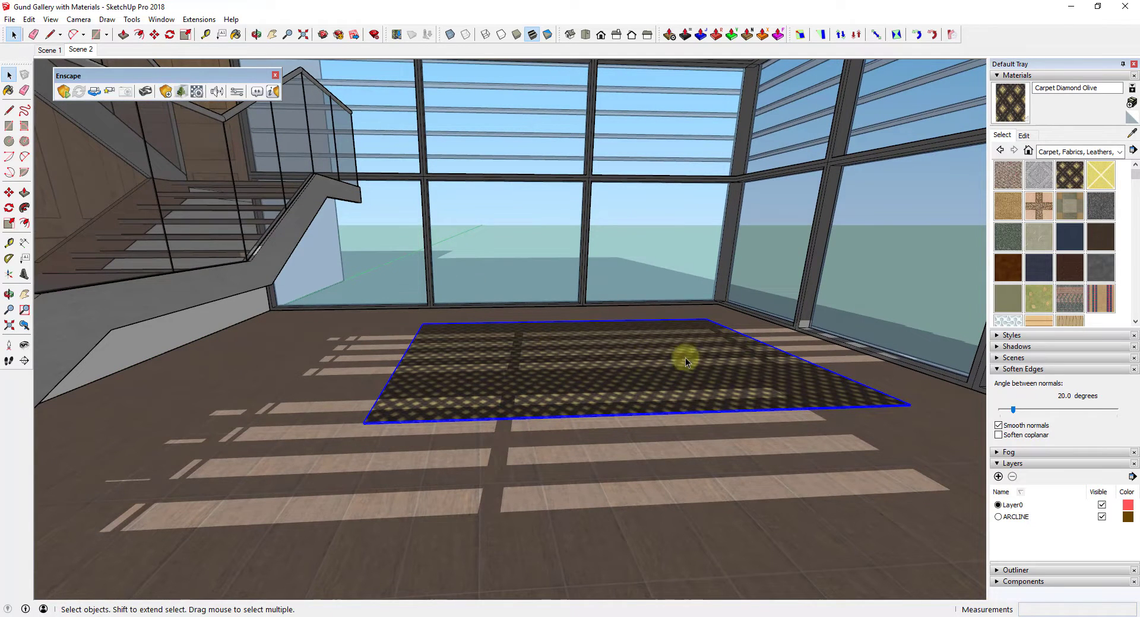
{"action": "left_click", "coordinate": [182, 94]}
Browse the Enscape Asset Library and load the Knoll Foster Armchair for placement.
{"action": "scroll", "coordinate": [250, 270], "scroll_direction": "down", "scroll_amount": 1}
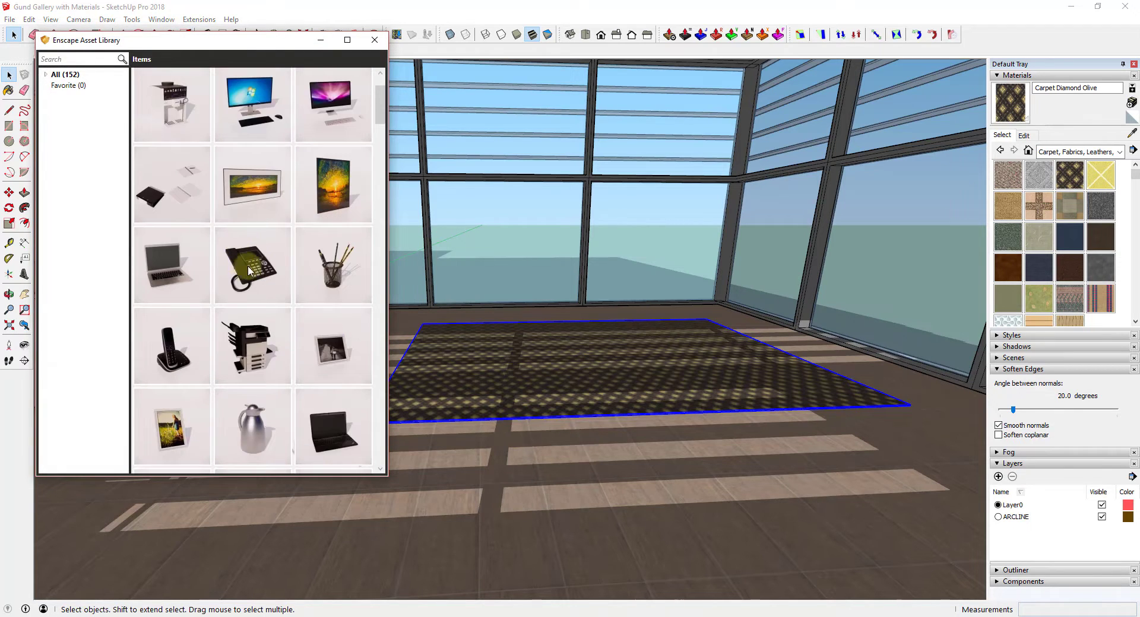
{"action": "scroll", "coordinate": [249, 270], "scroll_direction": "down", "scroll_amount": 6}
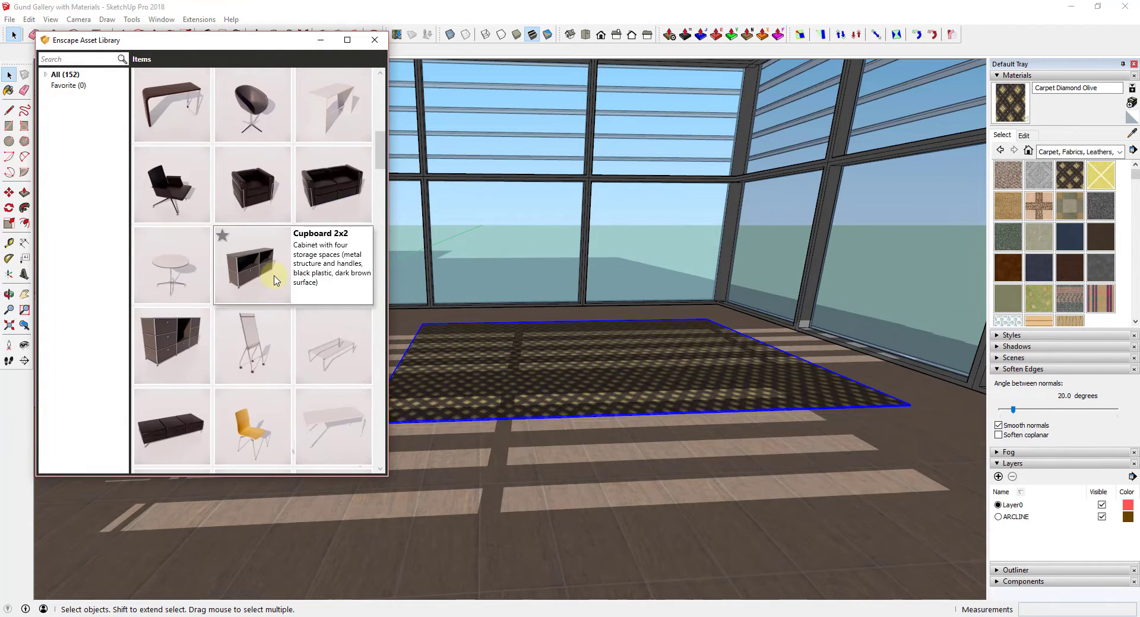
{"action": "scroll", "coordinate": [275, 281], "scroll_direction": "down", "scroll_amount": 2}
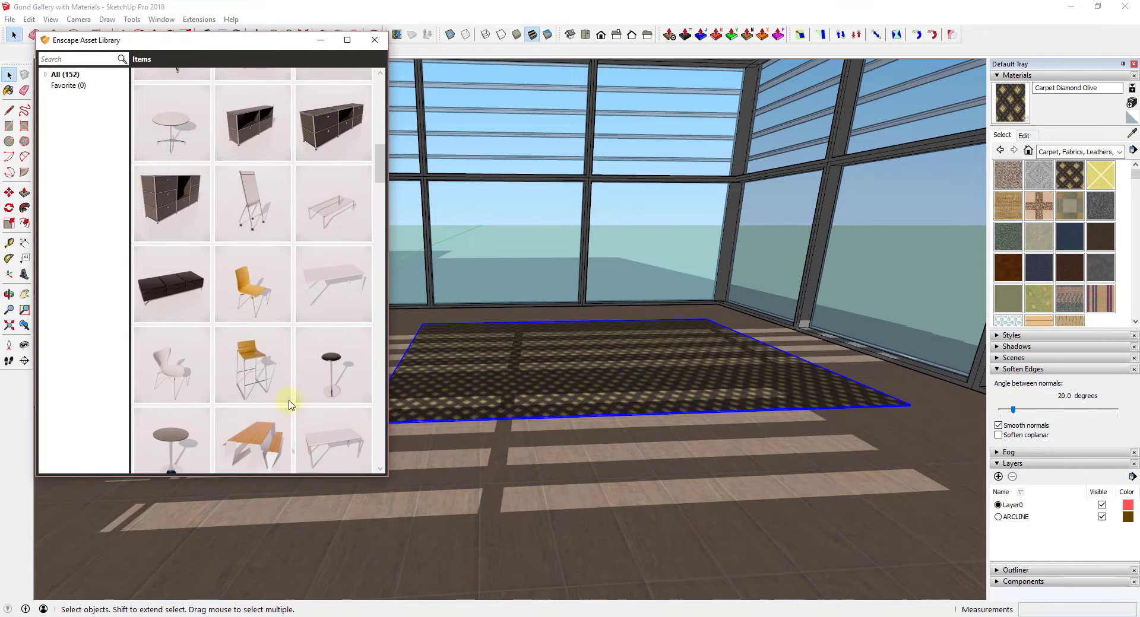
{"action": "scroll", "coordinate": [303, 369], "scroll_direction": "down", "scroll_amount": 1}
{"action": "scroll", "coordinate": [365, 139], "scroll_direction": "up", "scroll_amount": 5}
{"action": "scroll", "coordinate": [365, 138], "scroll_direction": "up", "scroll_amount": 3}
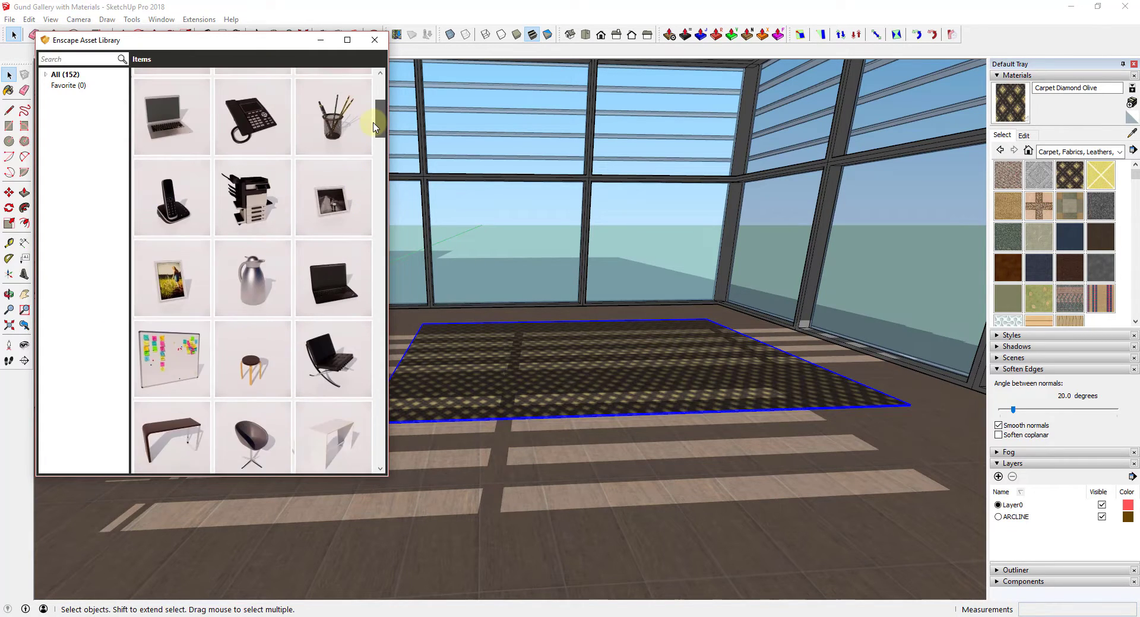
{"action": "scroll", "coordinate": [377, 140], "scroll_direction": "down", "scroll_amount": 4}
{"action": "left_click_drag", "start_coordinate": [380, 144], "coordinate": [391, 174]}
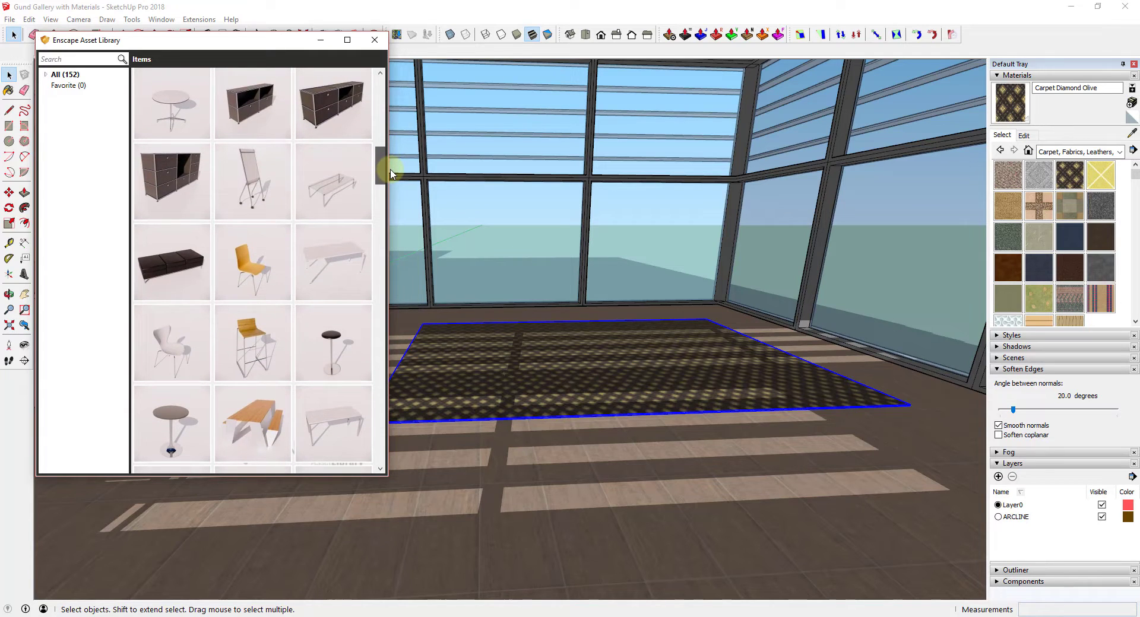
{"action": "mouse_move", "coordinate": [332, 197]}
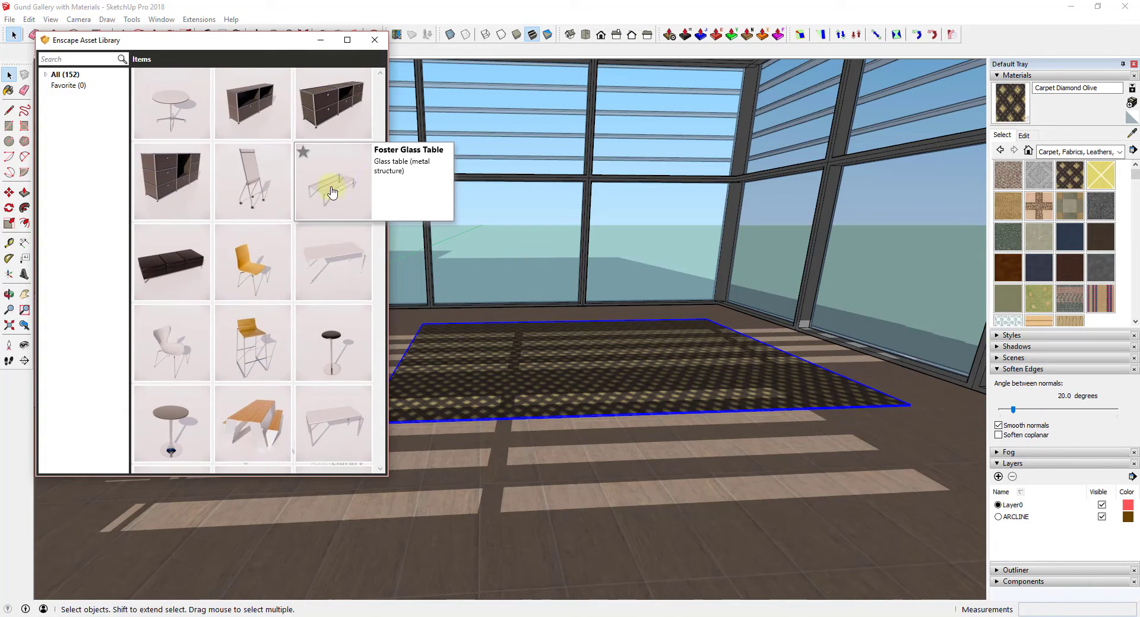
{"action": "scroll", "coordinate": [266, 289], "scroll_direction": "down", "scroll_amount": 3}
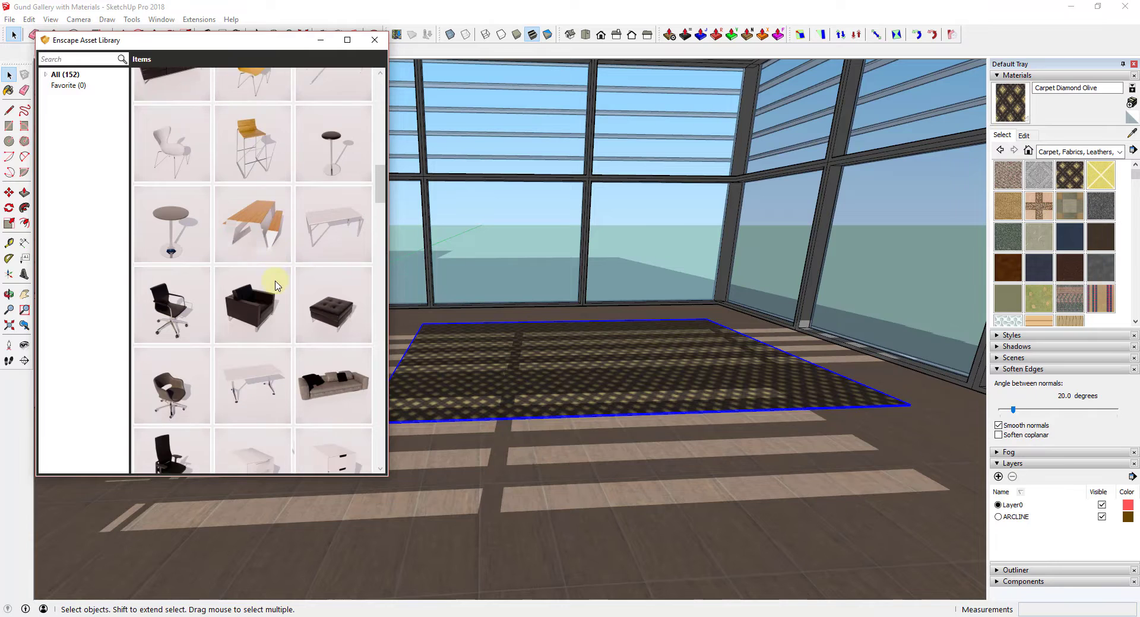
{"action": "scroll", "coordinate": [275, 286], "scroll_direction": "down", "scroll_amount": 1}
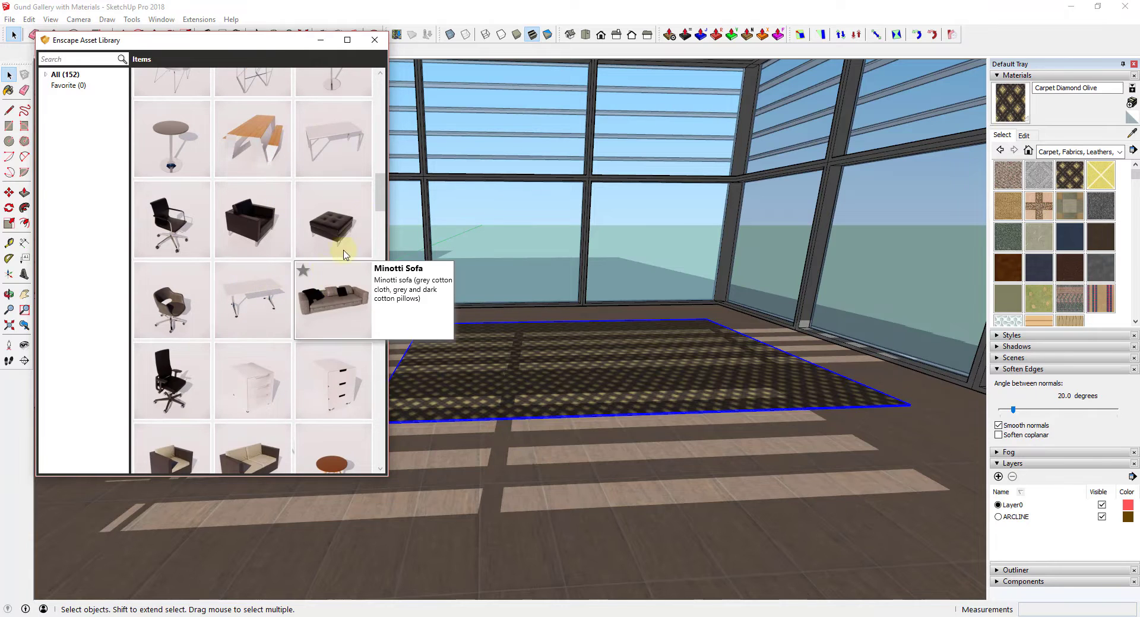
{"action": "scroll", "coordinate": [343, 214], "scroll_direction": "up", "scroll_amount": 5}
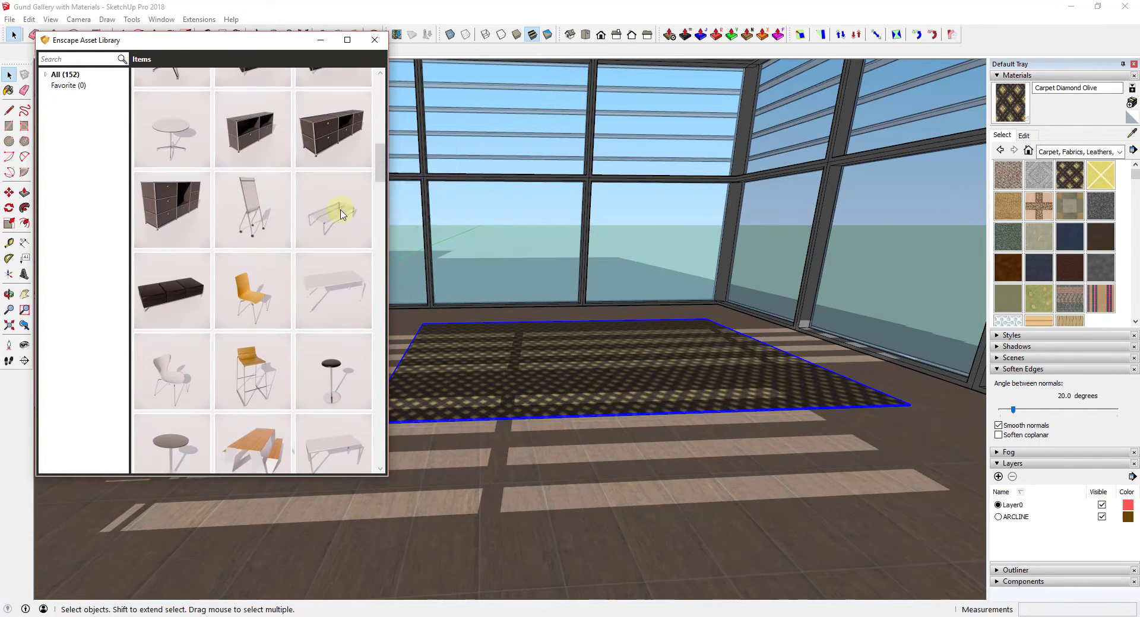
{"action": "scroll", "coordinate": [343, 214], "scroll_direction": "down", "scroll_amount": 5}
{"action": "scroll", "coordinate": [331, 224], "scroll_direction": "up", "scroll_amount": 3}
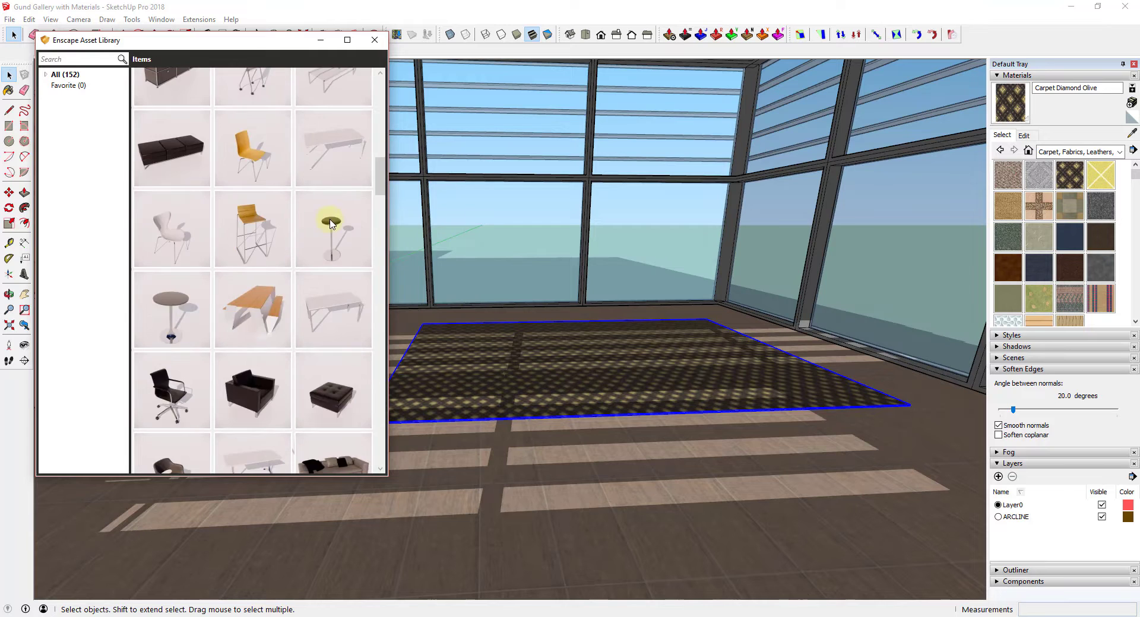
{"action": "scroll", "coordinate": [331, 224], "scroll_direction": "down", "scroll_amount": 3}
{"action": "mouse_move", "coordinate": [330, 308]}
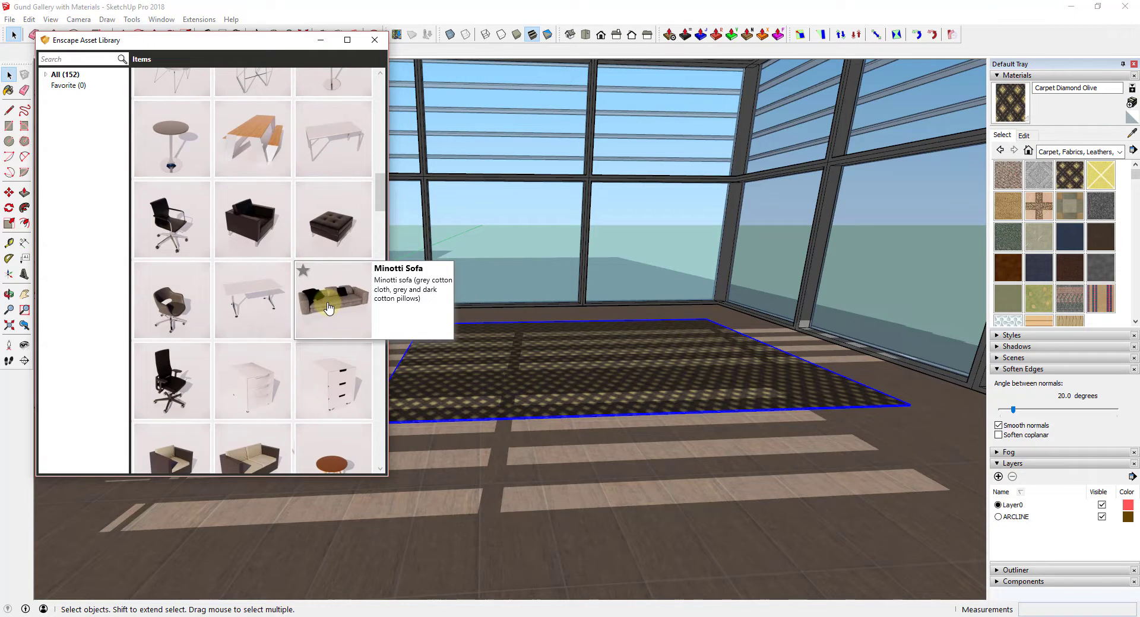
{"action": "mouse_move", "coordinate": [271, 231]}
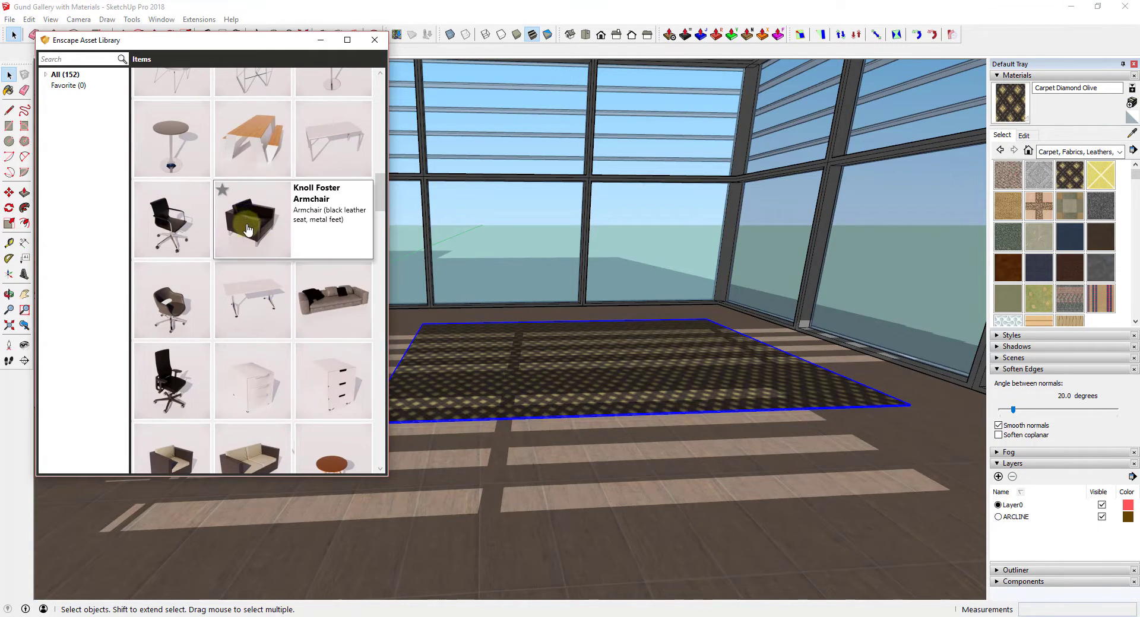
{"action": "left_click", "coordinate": [272, 233]}
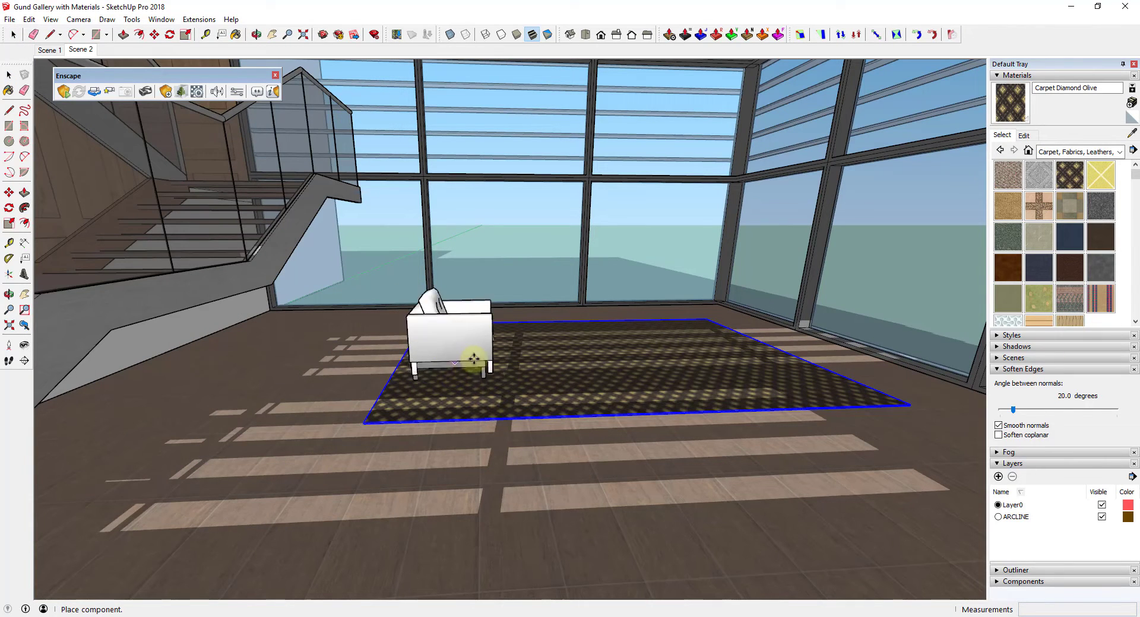
Place the armchair on the rug and a second armchair at the rug's back.
{"action": "left_click", "coordinate": [470, 363]}
{"action": "middle_click_drag", "start_coordinate": [470, 364], "coordinate": [522, 350]}
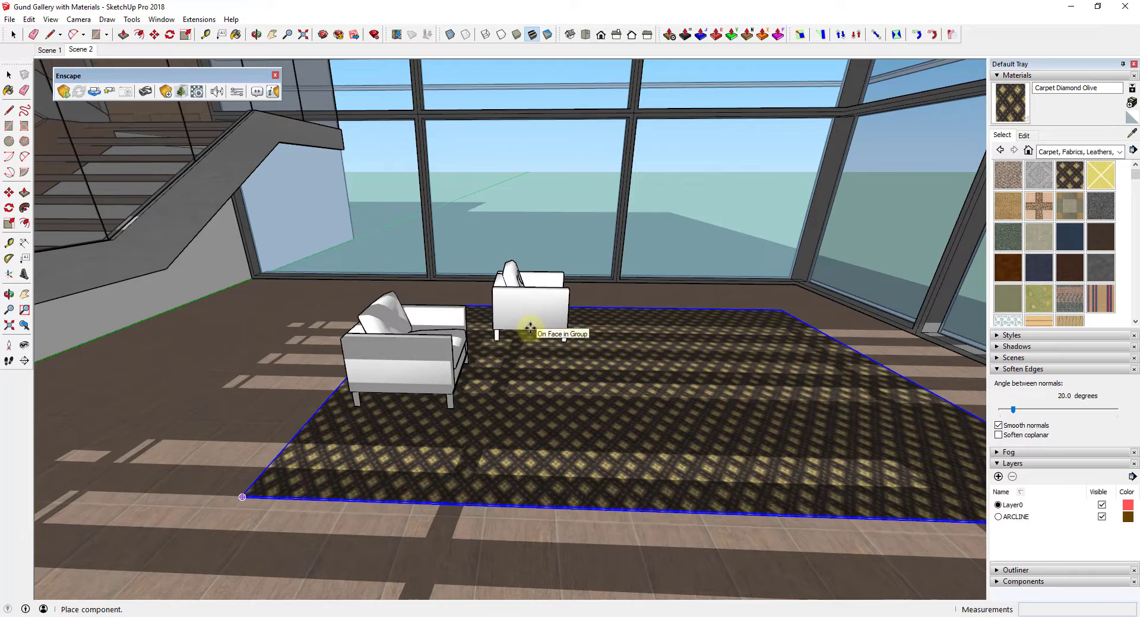
{"action": "left_click", "coordinate": [526, 328]}
{"action": "scroll", "coordinate": [522, 307], "scroll_direction": "up", "scroll_amount": 3}
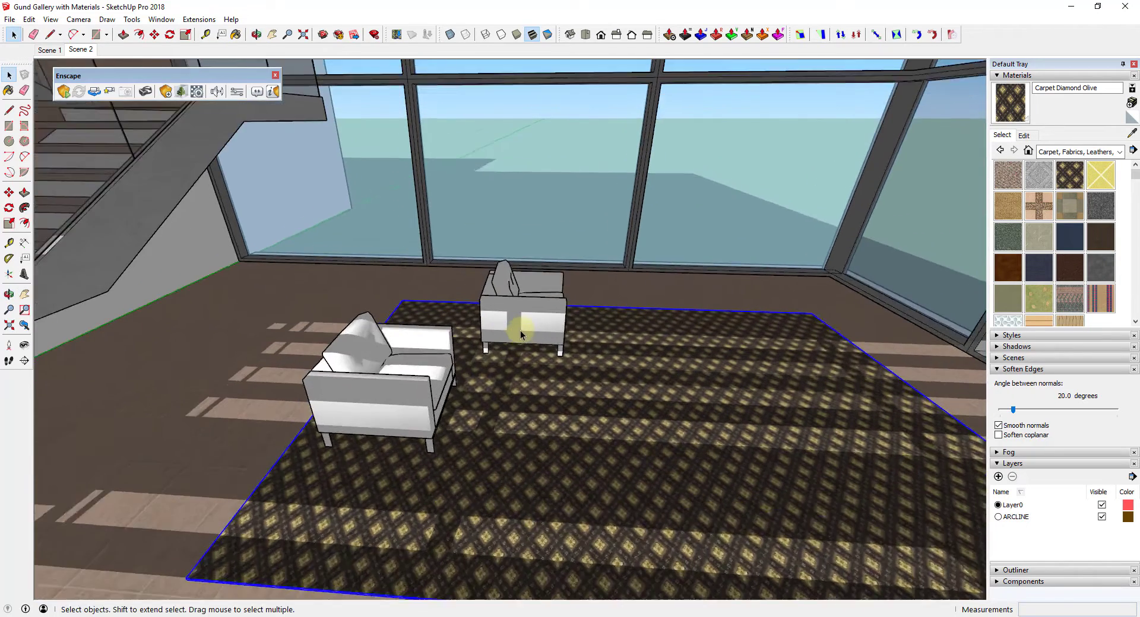
{"action": "middle_click_drag", "start_coordinate": [522, 307], "coordinate": [521, 331]}
Rotate the back armchair to face the room and add a rotated copy to its right.
{"action": "key", "text": "q"}
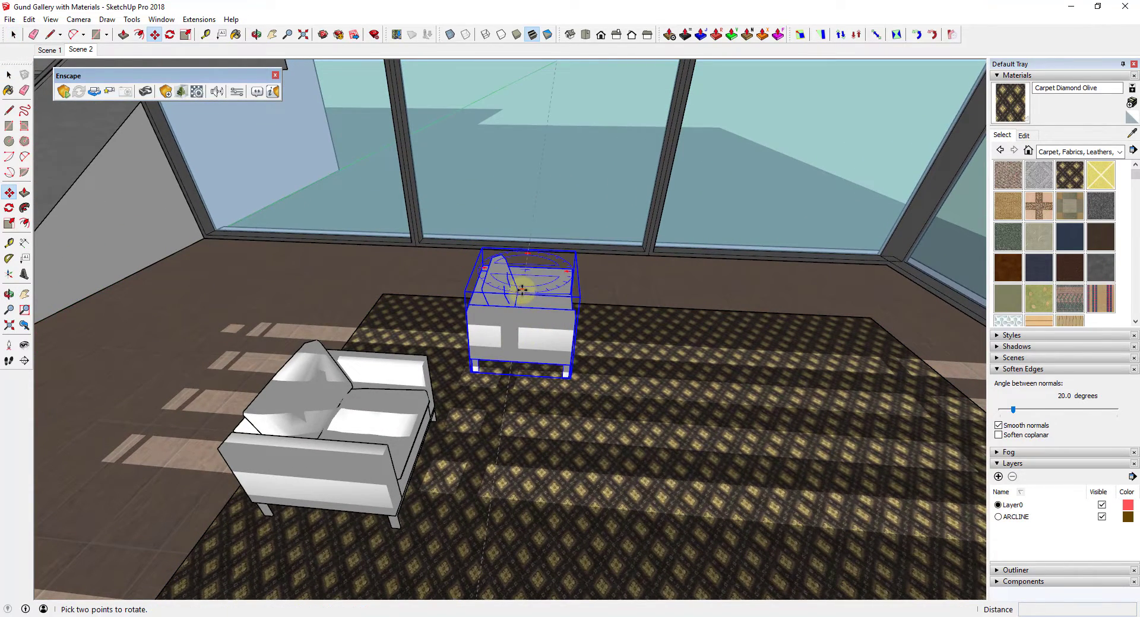
{"action": "left_click", "coordinate": [438, 279]}
{"action": "key", "text": "space"}
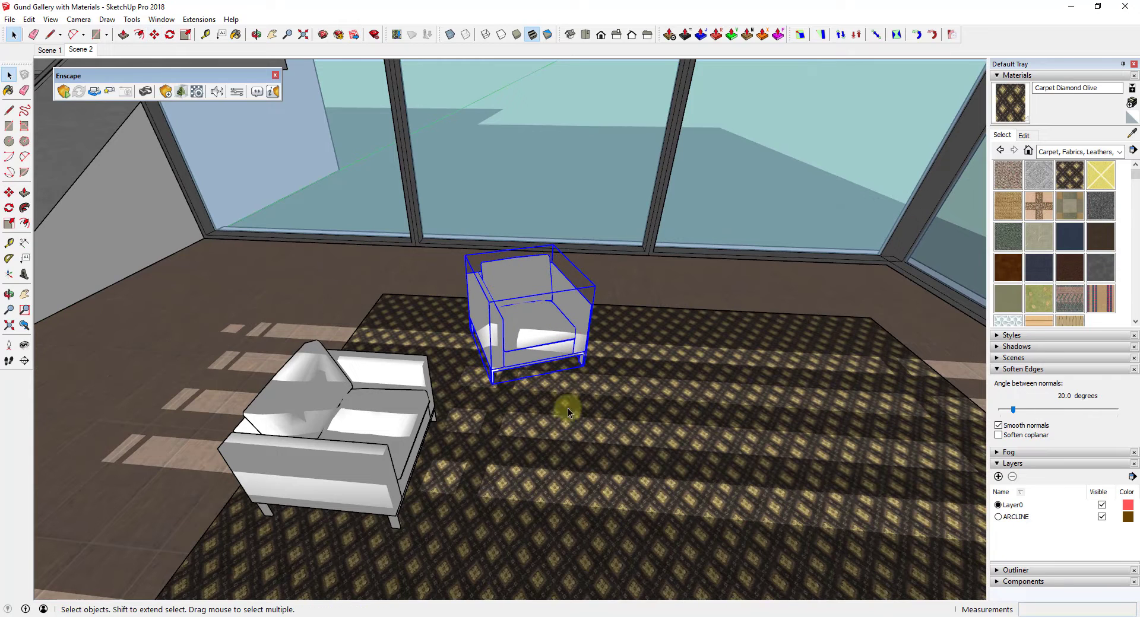
{"action": "key", "text": "m"}
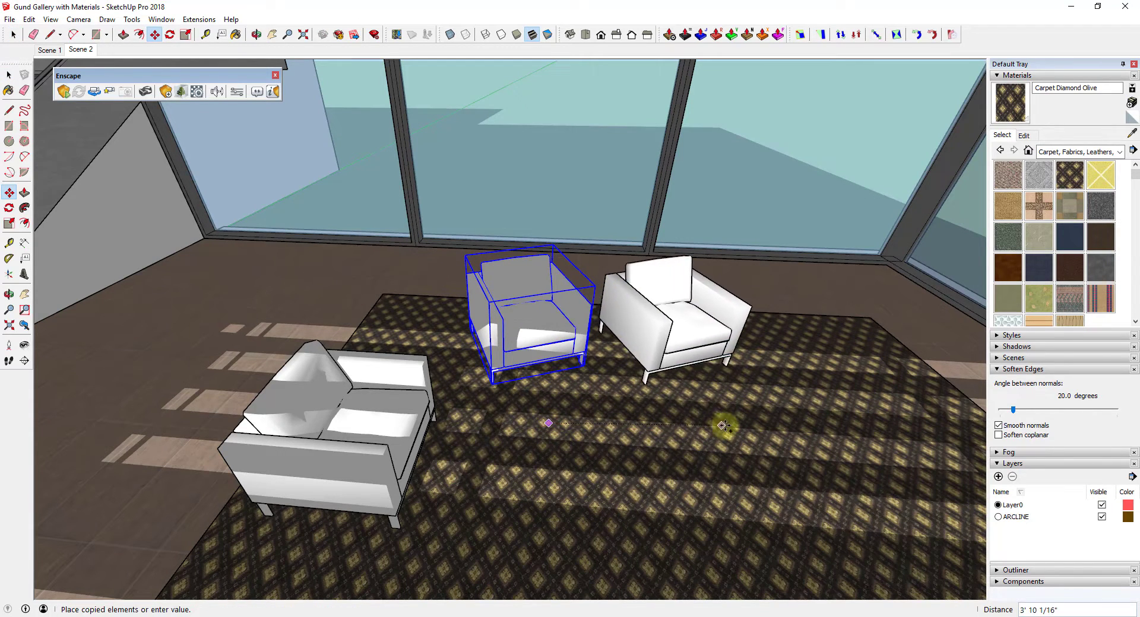
{"action": "left_click", "coordinate": [747, 439]}
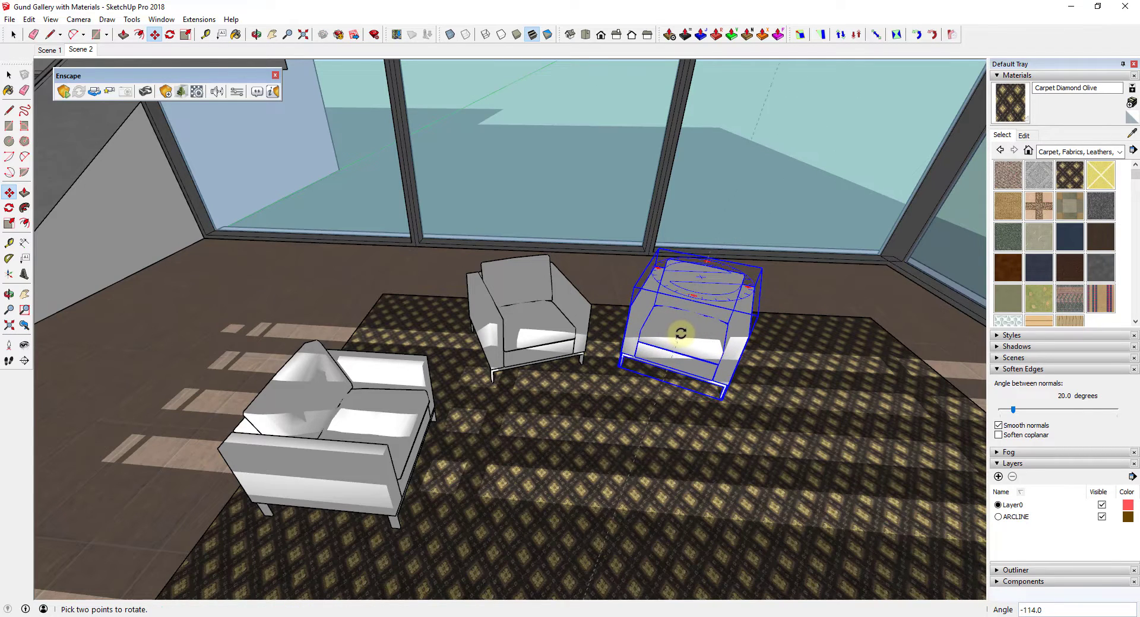
{"action": "middle_click_drag", "start_coordinate": [670, 328], "coordinate": [717, 419]}
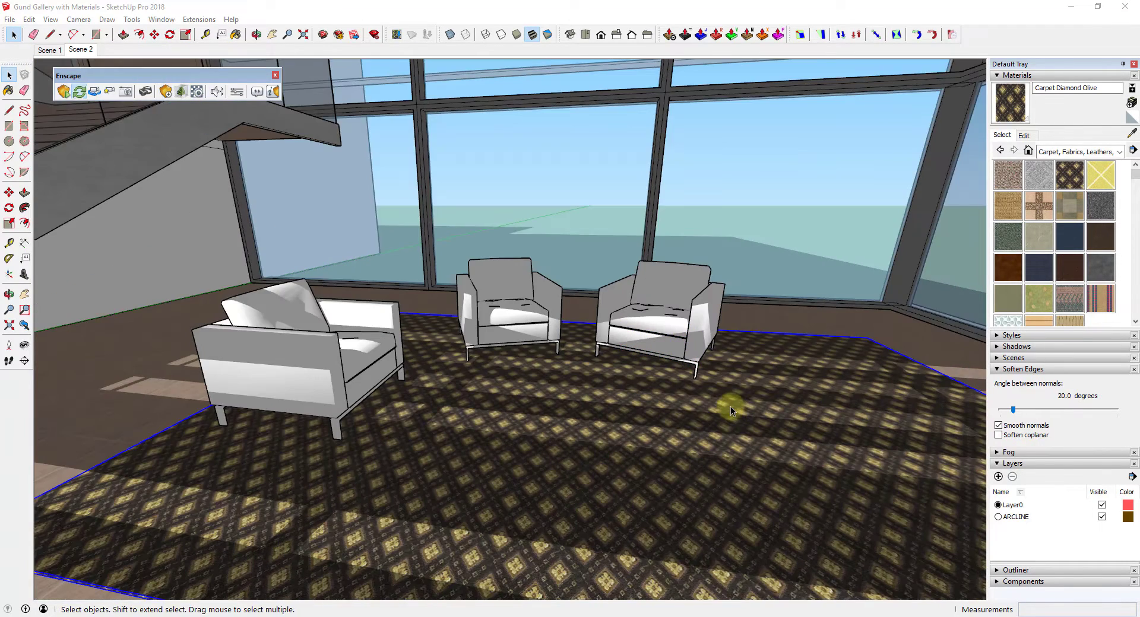
{"action": "middle_click_drag", "start_coordinate": [731, 406], "coordinate": [730, 382]}
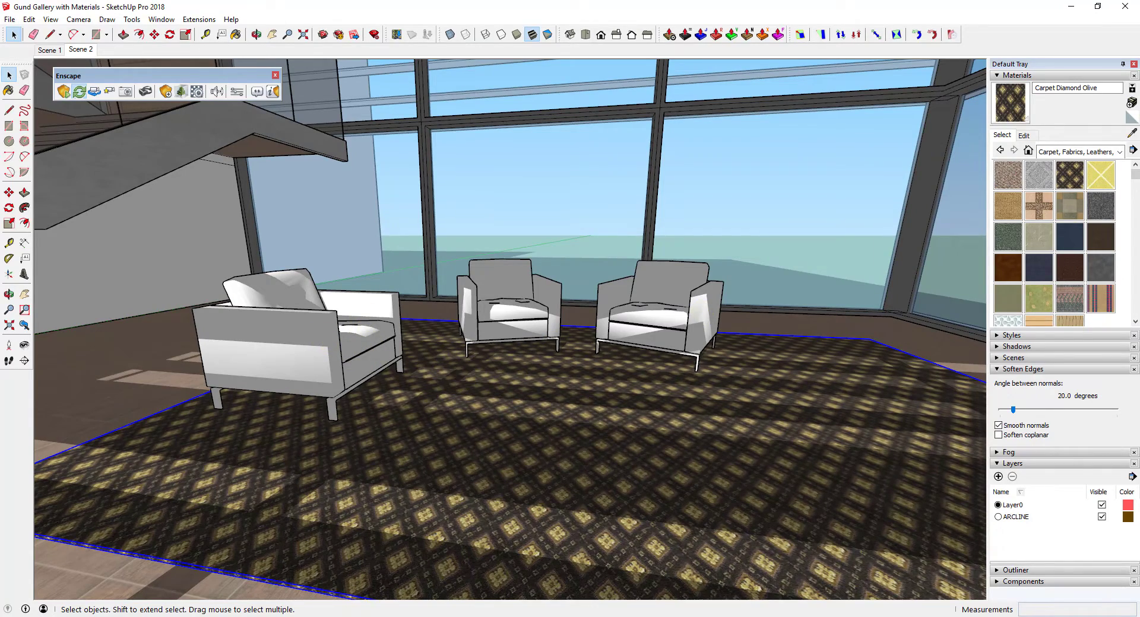
{"action": "key", "text": "alt+Tab"}
Fly the Enscape camera around the armchairs on the rug and shift the time of day.
{"action": "right_click_drag", "start_coordinate": [497, 301], "coordinate": [499, 301]}
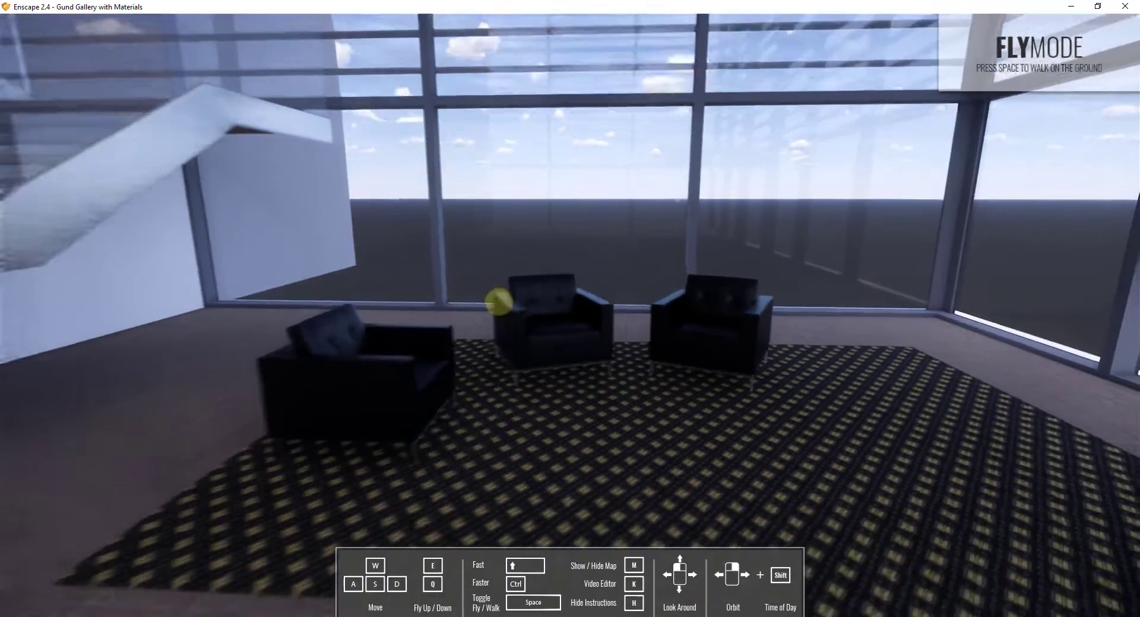
{"action": "key", "text": "s"}
{"action": "left_click_drag", "start_coordinate": [499, 302], "coordinate": [498, 303]}
{"action": "key", "text": "w"}
{"action": "key", "text": "e"}
{"action": "key", "text": "q"}
{"action": "key", "text": "s"}
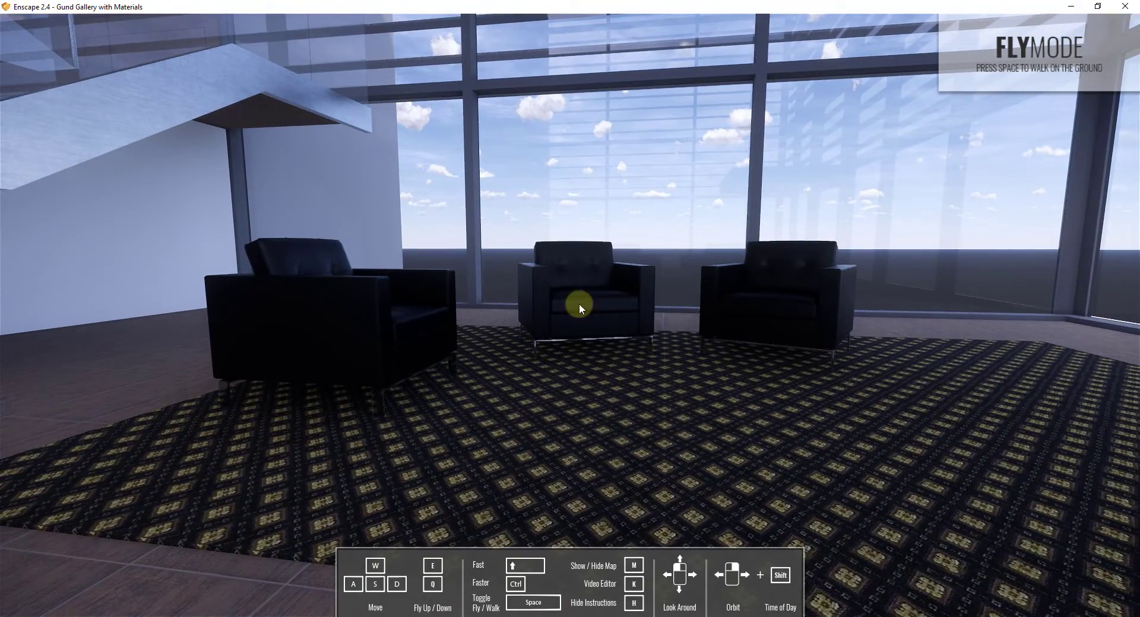
{"action": "key", "text": "s"}
{"action": "left_click_drag", "start_coordinate": [580, 305], "coordinate": [577, 304]}
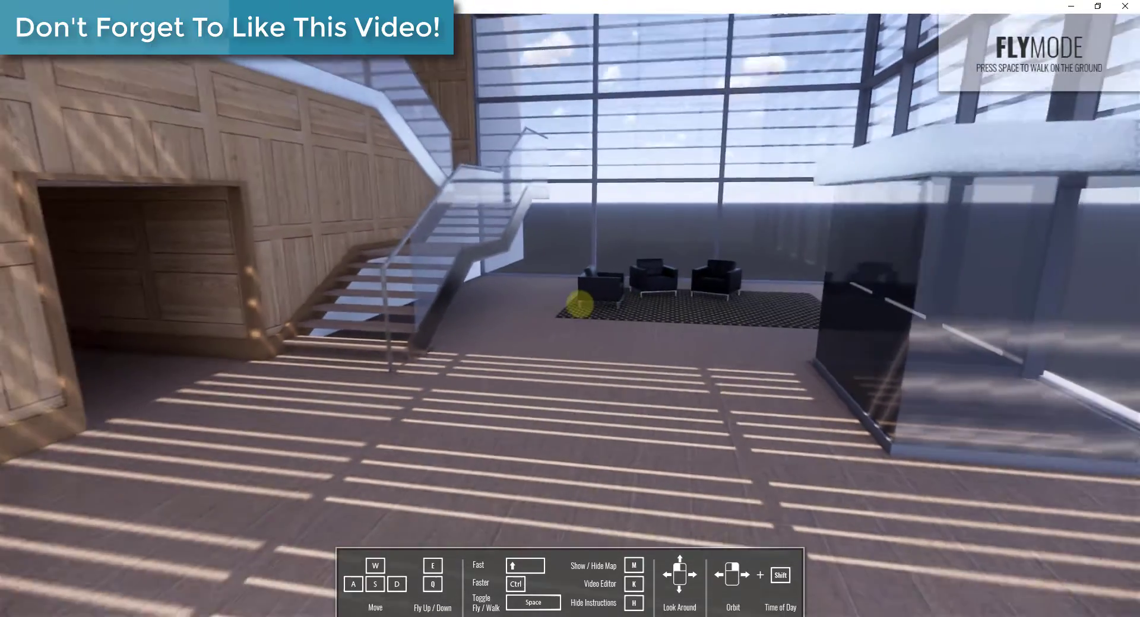
{"action": "key", "text": "s"}
{"action": "key", "text": "w"}
{"action": "right_click_drag", "start_coordinate": [540, 324], "coordinate": [547, 382], "text": "shift"}
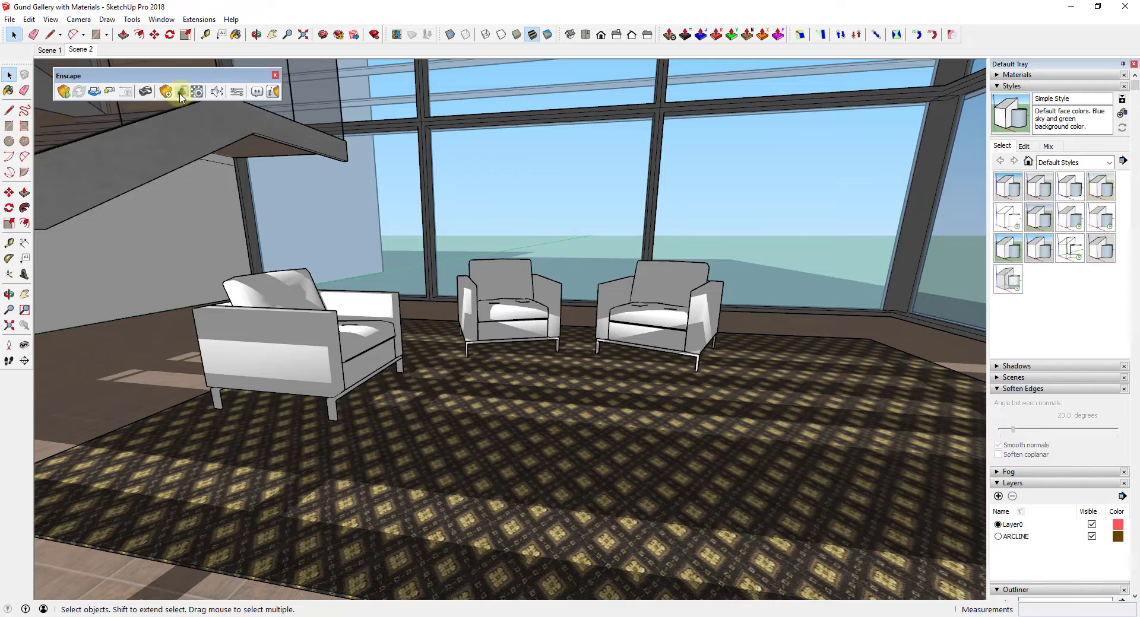
Insert the Foster Glass Table from the asset library onto the rug.
{"action": "scroll", "coordinate": [369, 297], "scroll_direction": "down", "scroll_amount": 3}
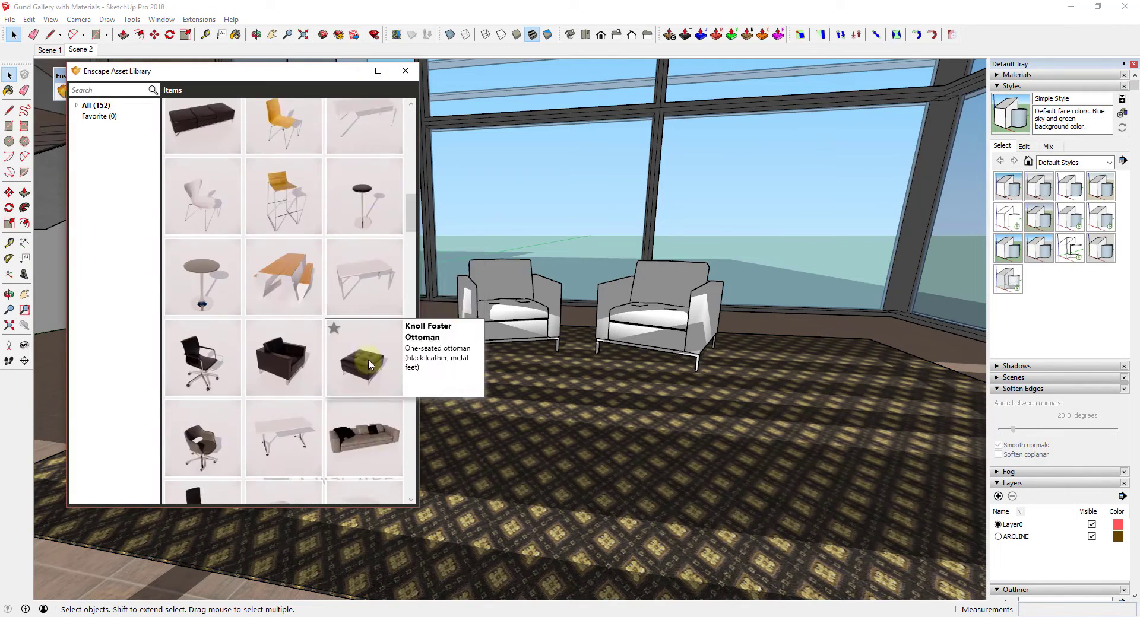
{"action": "scroll", "coordinate": [368, 359], "scroll_direction": "up", "scroll_amount": 2}
{"action": "left_click", "coordinate": [356, 231]}
{"action": "left_click", "coordinate": [568, 416]}
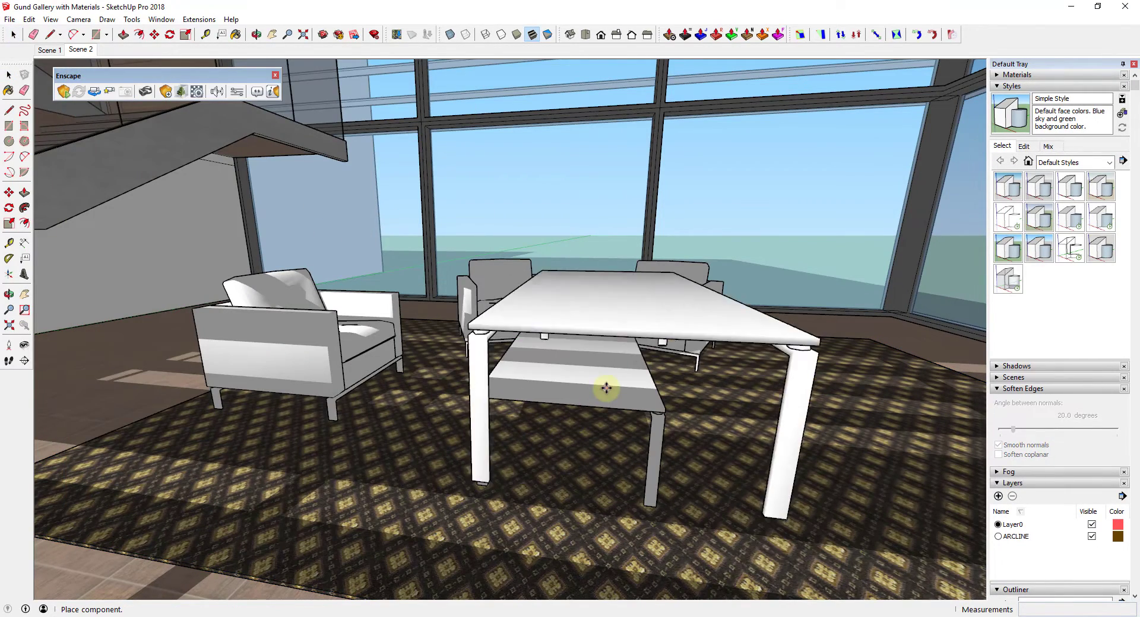
{"action": "middle_click_drag", "start_coordinate": [605, 389], "coordinate": [587, 407]}
Rotate the glass table 180° so it sits lengthwise before the armchairs.
{"action": "left_click", "coordinate": [580, 401]}
{"action": "key", "text": "m"}
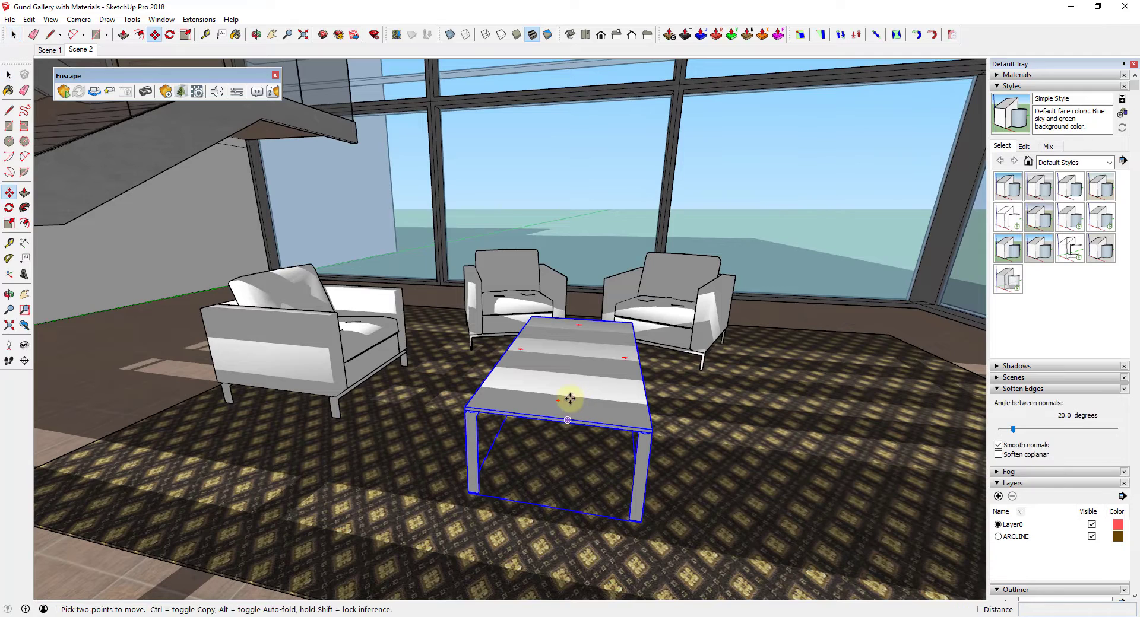
{"action": "left_click", "coordinate": [556, 399]}
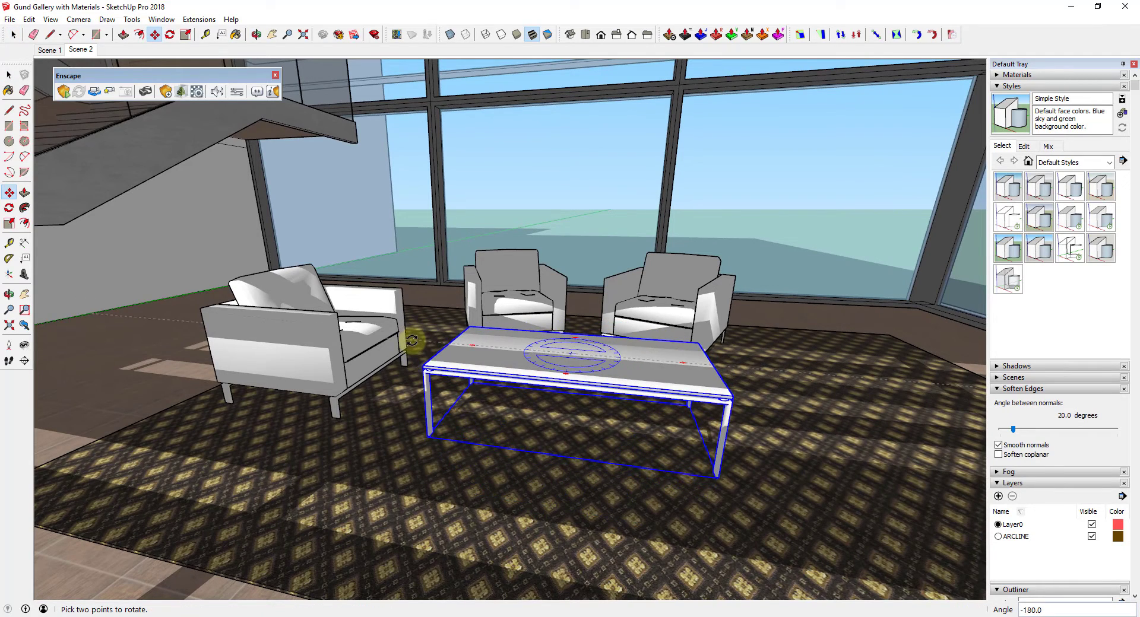
{"action": "middle_click_drag", "start_coordinate": [679, 432], "coordinate": [401, 356]}
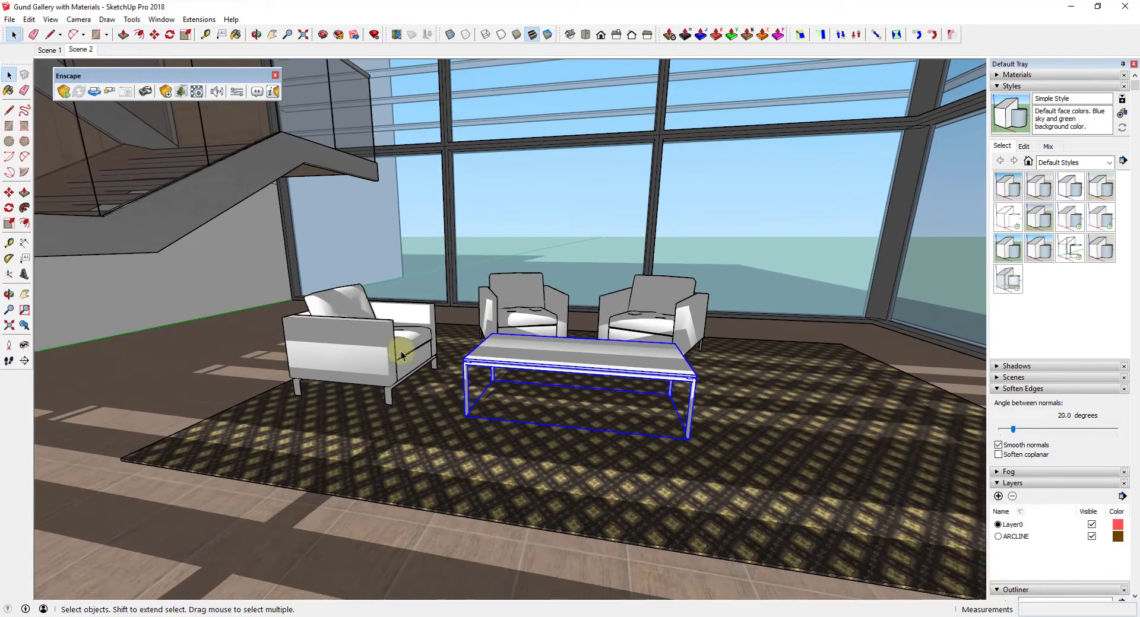
Copy the left armchair to the right side of the table.
{"action": "left_click", "coordinate": [377, 393]}
{"action": "key", "text": "ctrl"}
{"action": "left_click", "coordinate": [916, 429]}
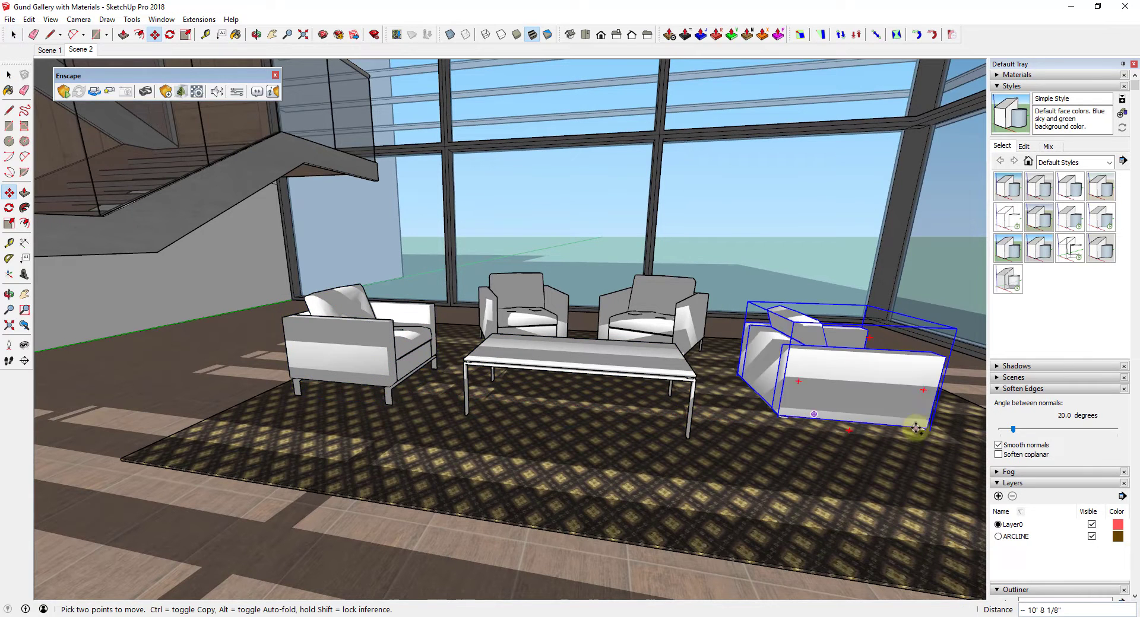
{"action": "key", "text": "ctrl+z"}
{"action": "left_click", "coordinate": [432, 372]}
{"action": "key", "text": "ctrl"}
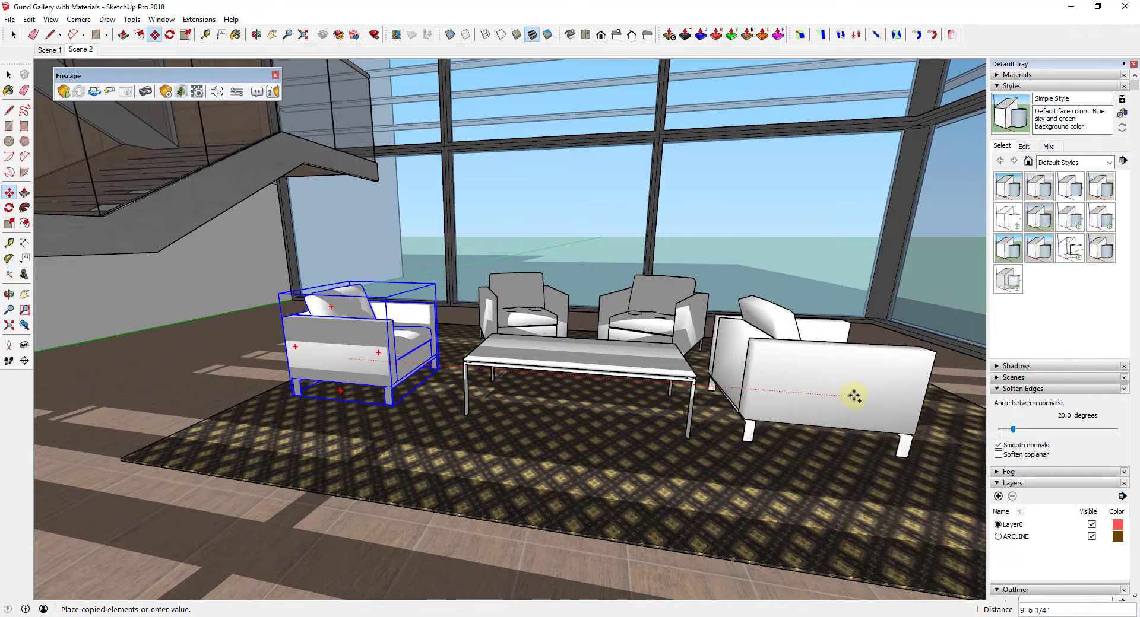
{"action": "left_click", "coordinate": [864, 397]}
Scale the copied armchair to Red Scale -1 so it mirrors to face the table.
{"action": "key", "text": "s"}
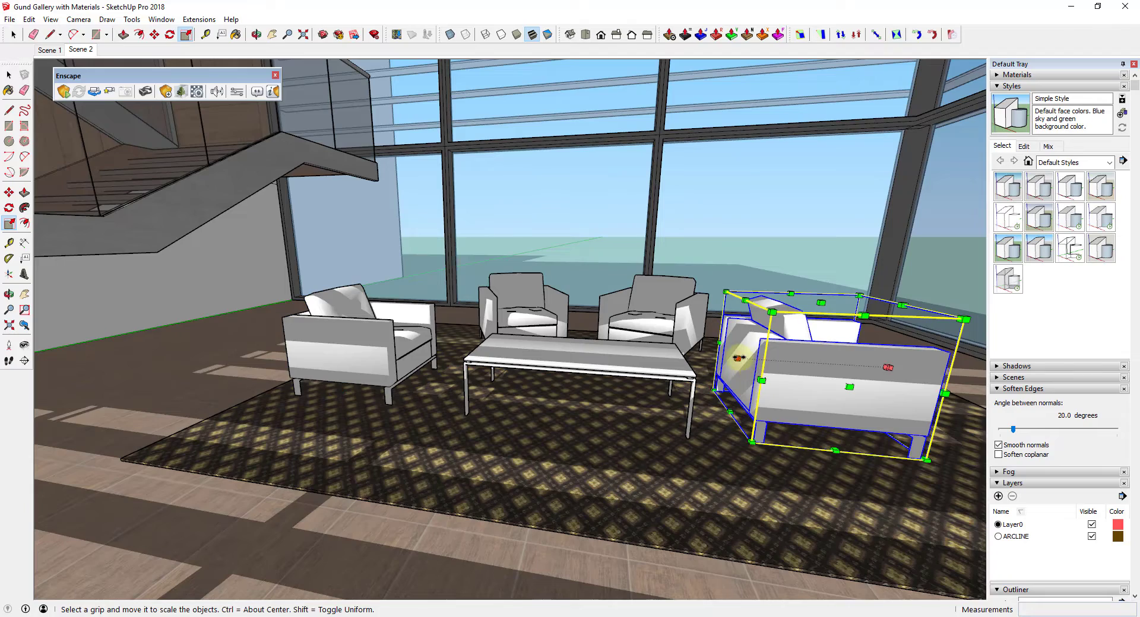
{"action": "left_click_drag", "start_coordinate": [736, 358], "coordinate": [883, 375]}
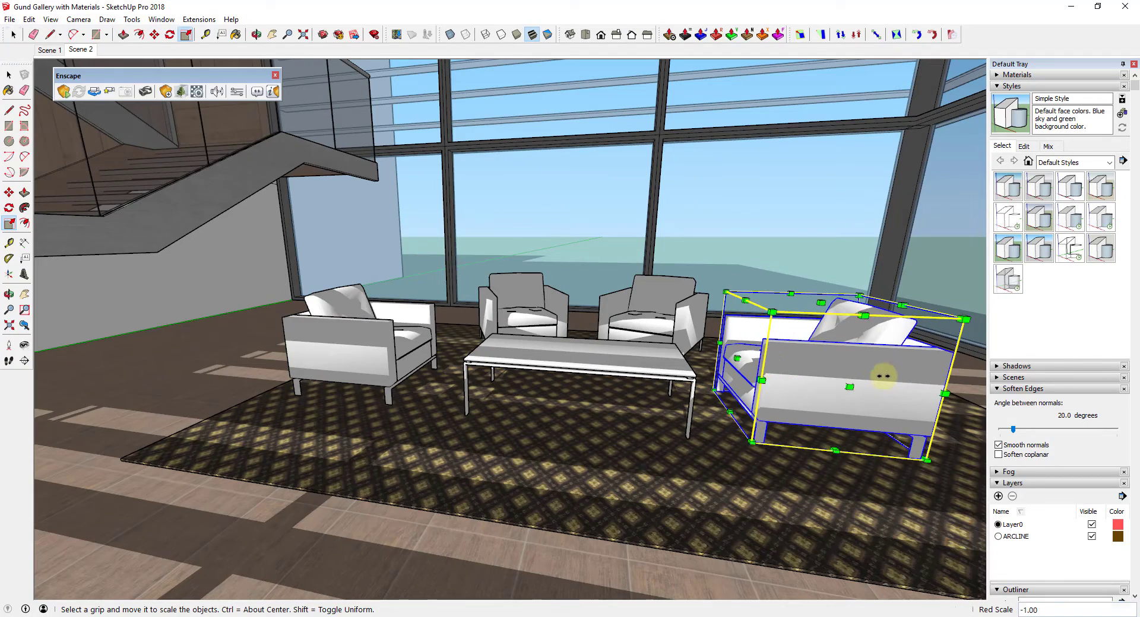
{"action": "middle_click_drag", "start_coordinate": [884, 376], "coordinate": [617, 434]}
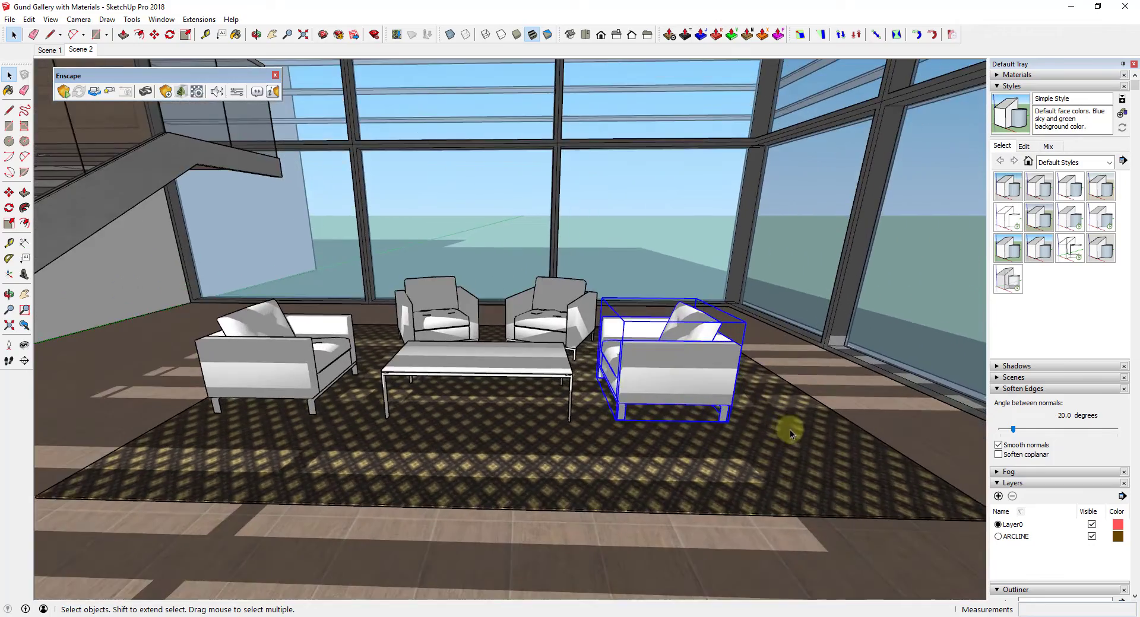
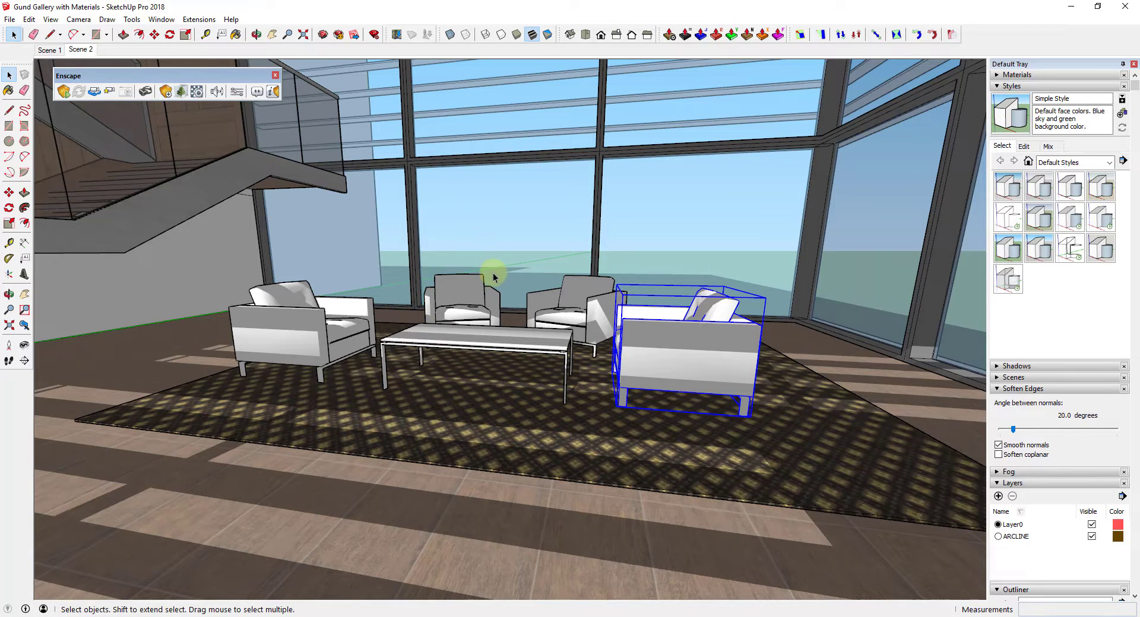
Zoom out from the lounge and launch a live Enscape render of the gallery model.
{"action": "scroll", "coordinate": [616, 269], "scroll_direction": "down", "scroll_amount": 2}
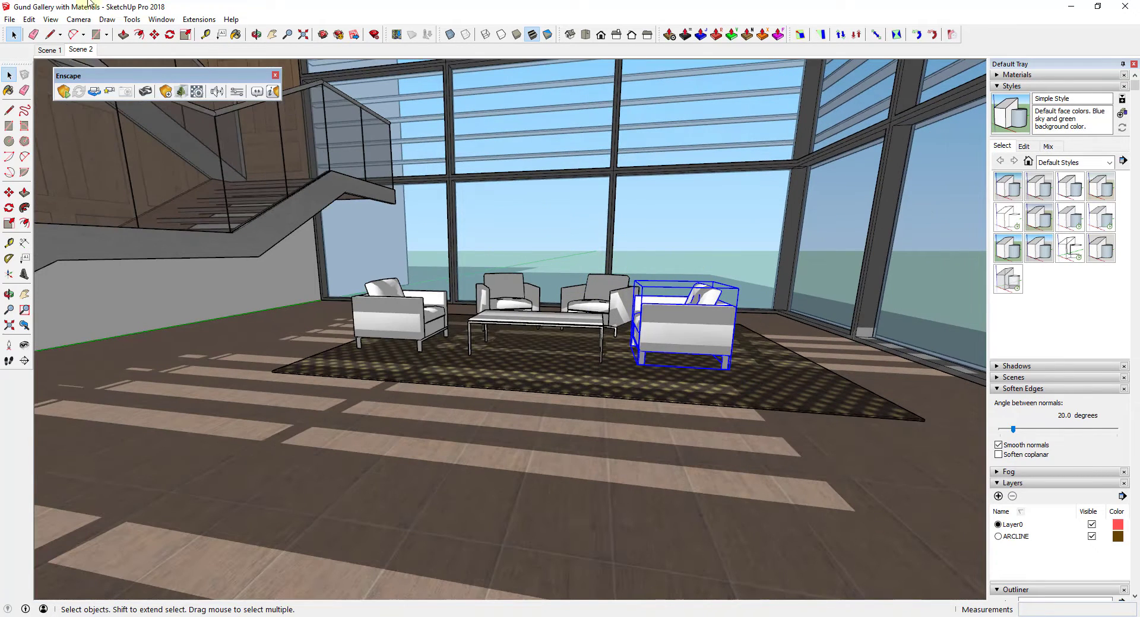
{"action": "left_click", "coordinate": [62, 93]}
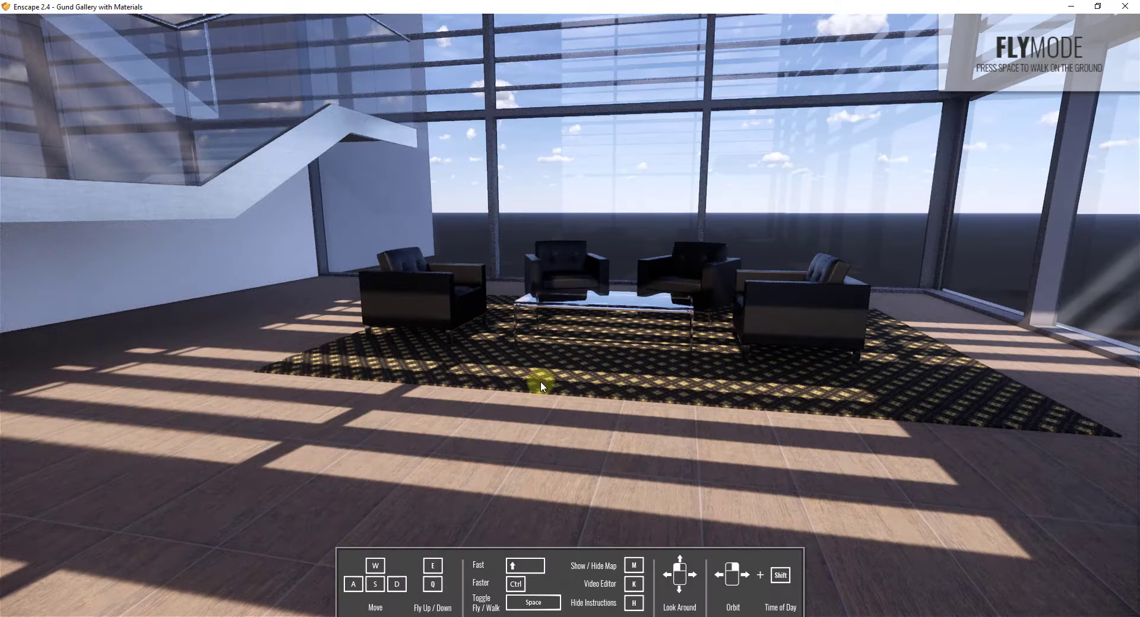
Fly back and up, drop to eye level, pass the staircase and approach the armchairs and glass table.
{"action": "key", "text": "s"}
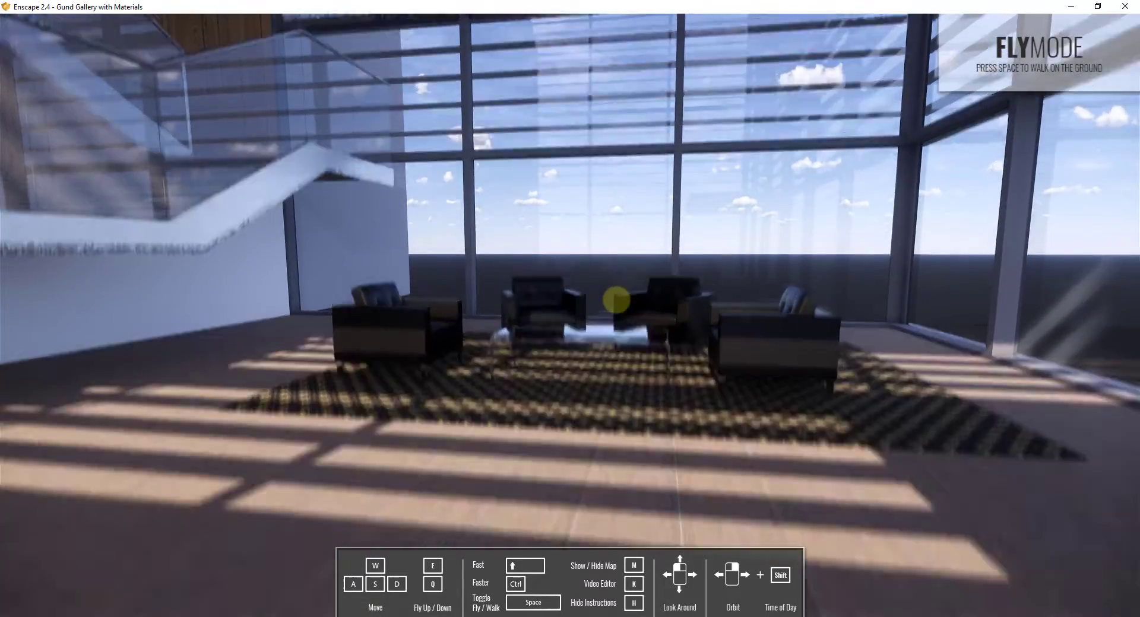
{"action": "key", "text": "e"}
{"action": "left_click_drag", "start_coordinate": [616, 300], "coordinate": [616, 302]}
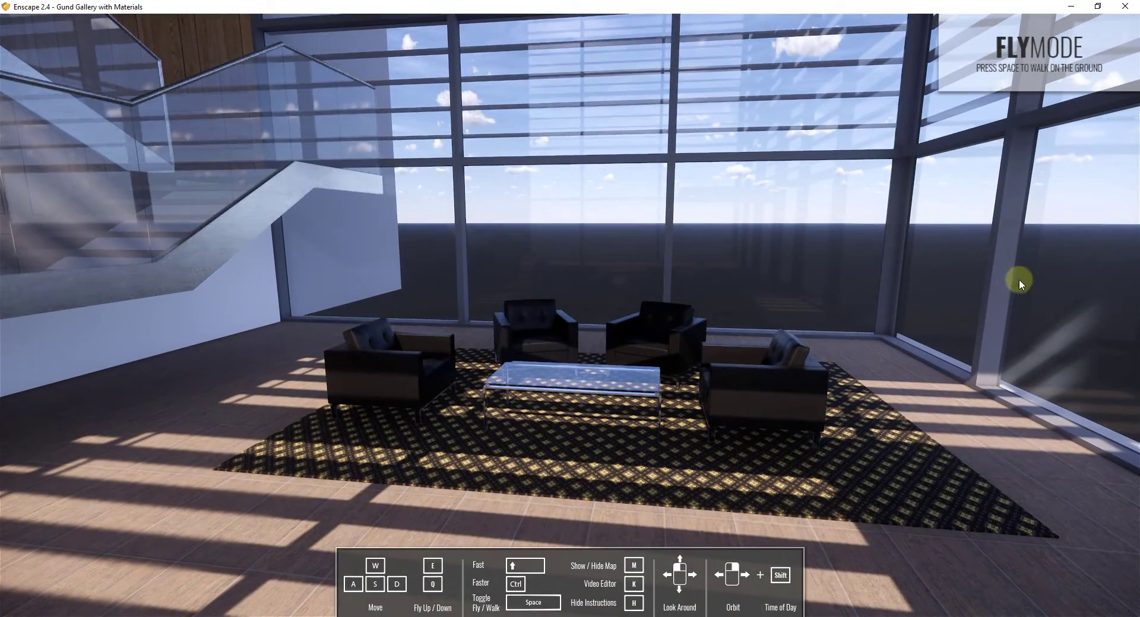
{"action": "key", "text": "s"}
{"action": "left_click_drag", "start_coordinate": [561, 372], "coordinate": [561, 372]}
{"action": "key", "text": "q"}
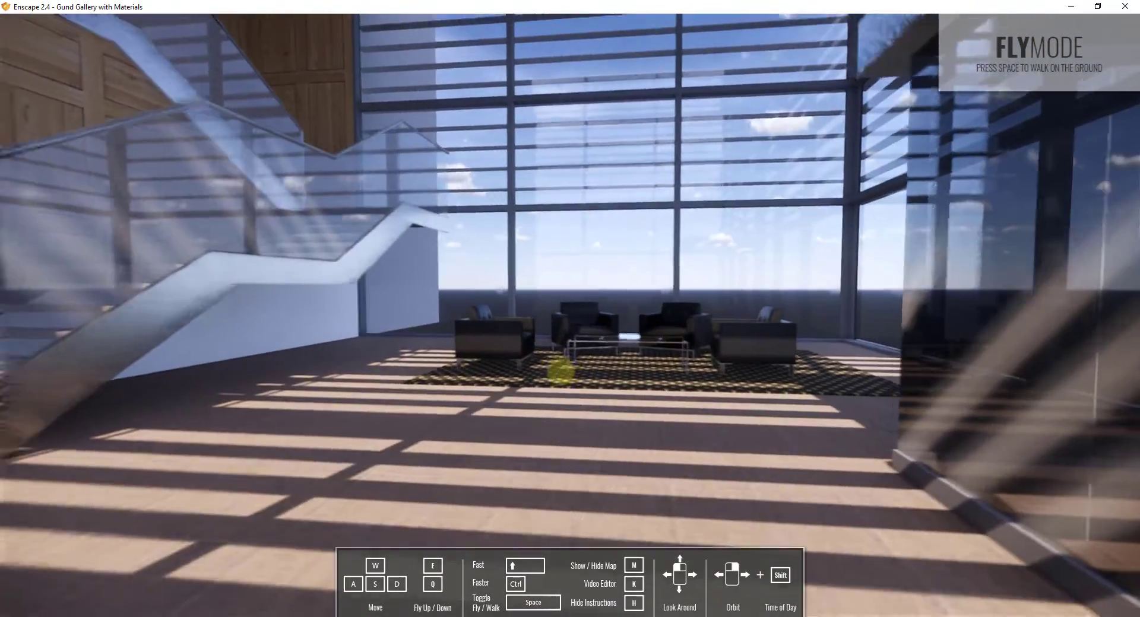
{"action": "key", "text": "a"}
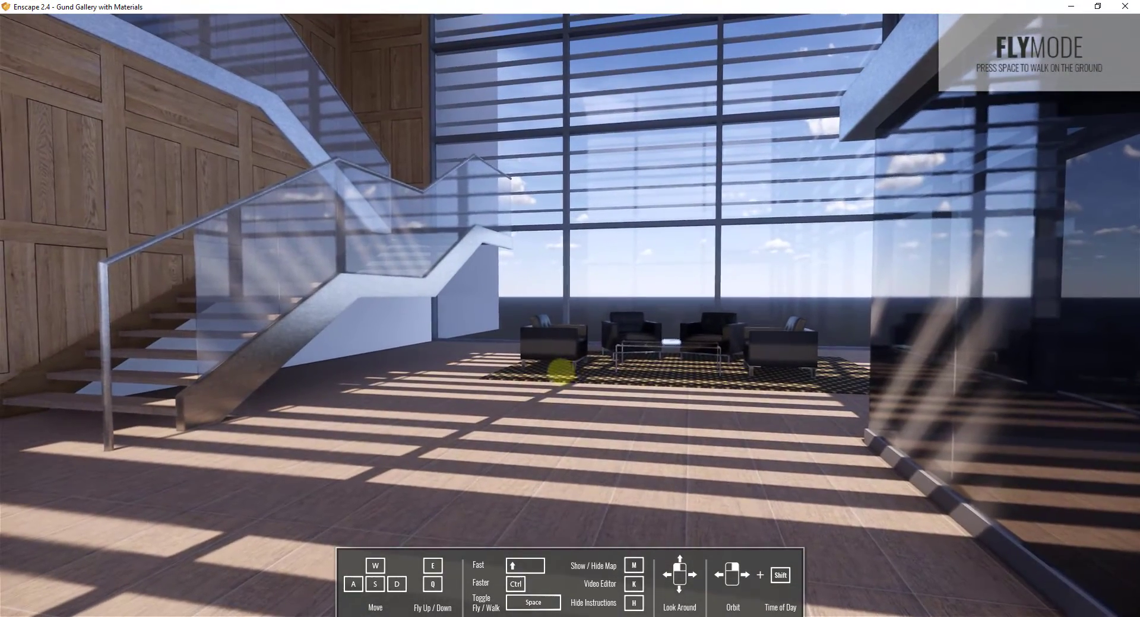
{"action": "left_click_drag", "start_coordinate": [699, 341], "coordinate": [511, 282]}
{"action": "key", "text": "w"}
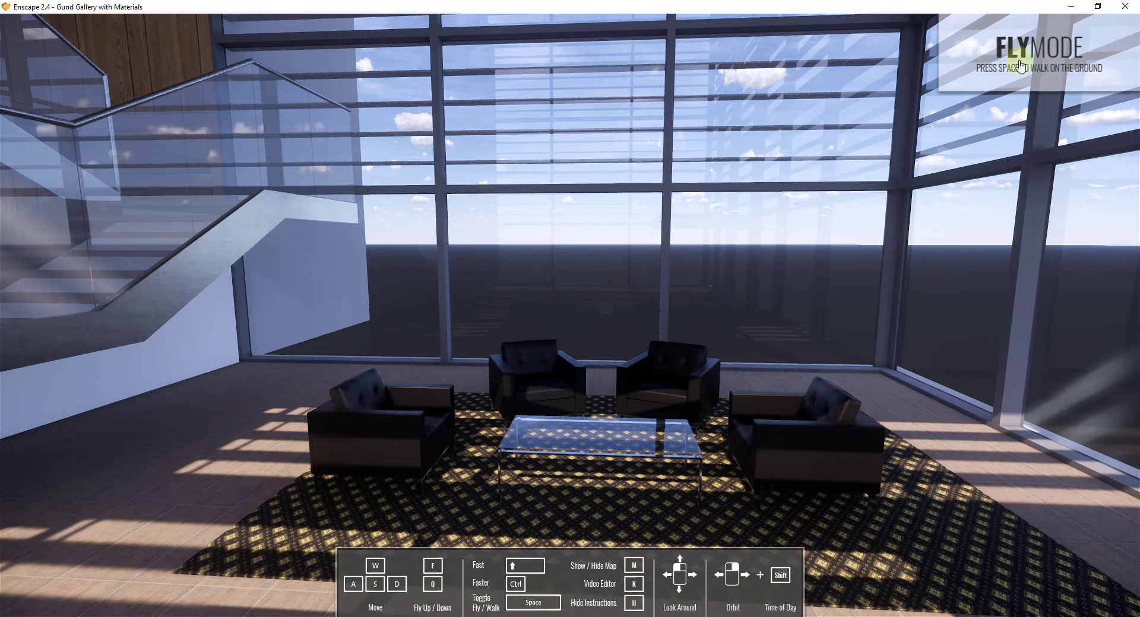
Close Enscape and return to the Scene 2 interior view.
{"action": "left_click", "coordinate": [1127, 7]}
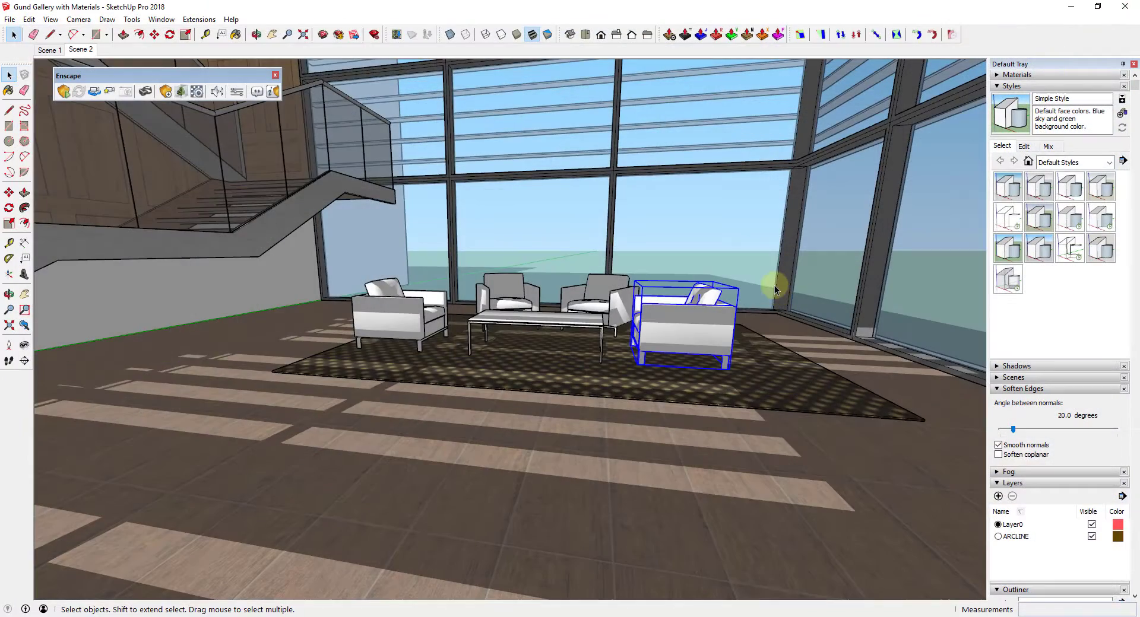
{"action": "mouse_move", "coordinate": [774, 290]}
{"action": "middle_mouse_down"}
{"action": "mouse_move", "coordinate": [354, 351]}
{"action": "mouse_move", "coordinate": [475, 334]}
{"action": "middle_mouse_up"}
{"action": "scroll", "coordinate": [476, 334], "scroll_direction": "down", "scroll_amount": 5}
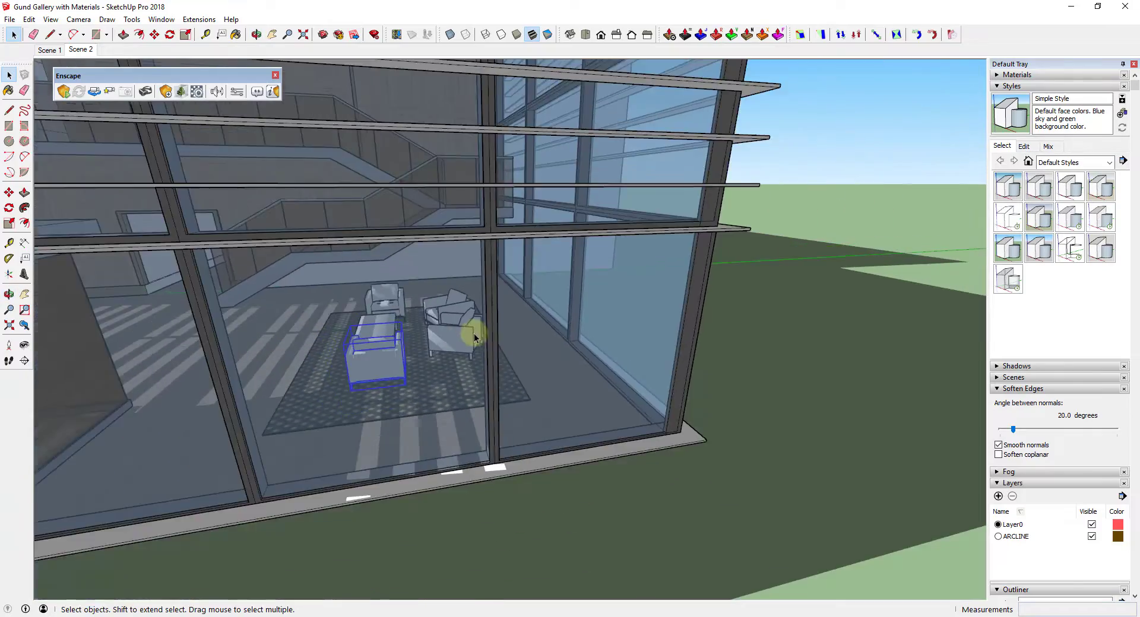
{"action": "left_click", "coordinate": [77, 49]}
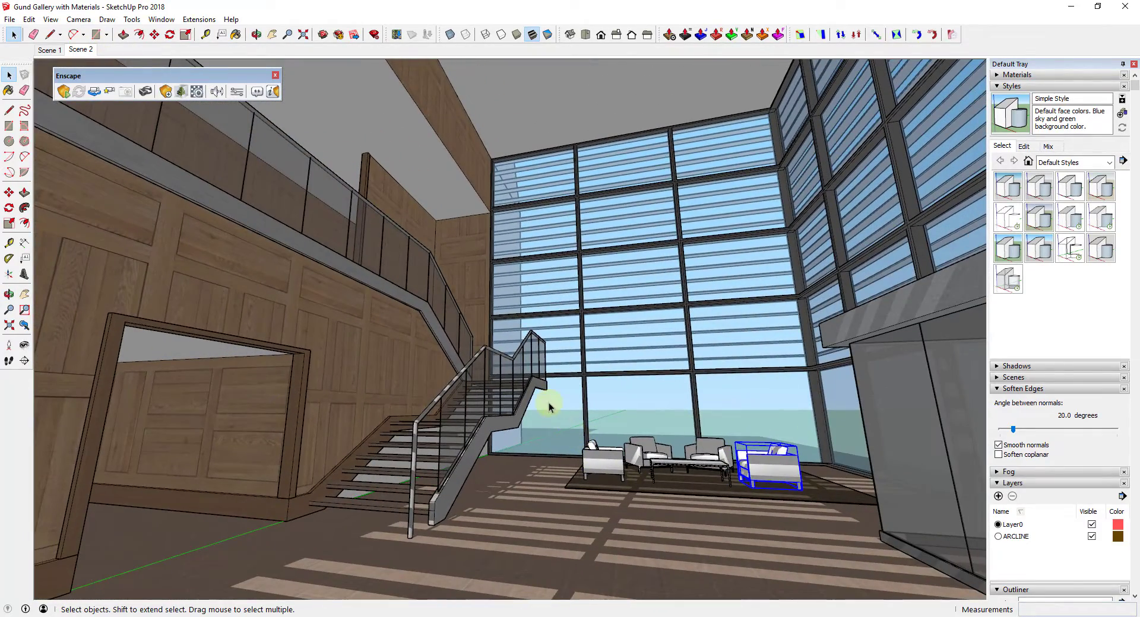
Group the four armchairs, glass table and rug, then start renaming the group in the Outliner.
{"action": "left_click_drag", "start_coordinate": [902, 552], "coordinate": [913, 555]}
{"action": "right_click", "coordinate": [750, 475]}
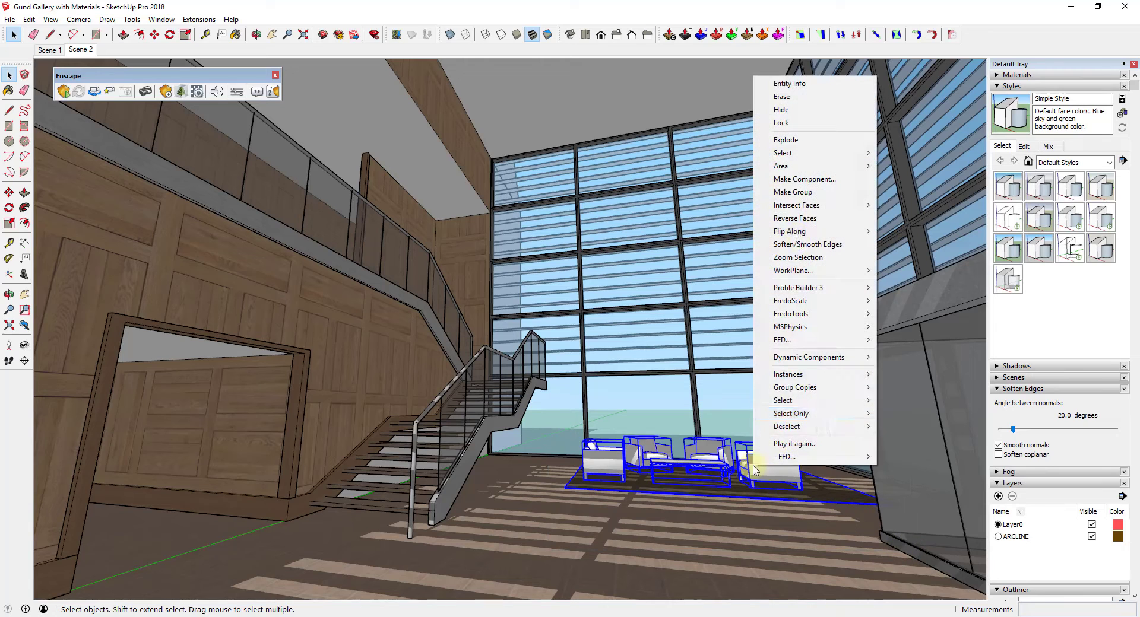
{"action": "left_click", "coordinate": [795, 191]}
{"action": "scroll", "coordinate": [1096, 475], "scroll_direction": "down", "scroll_amount": 5}
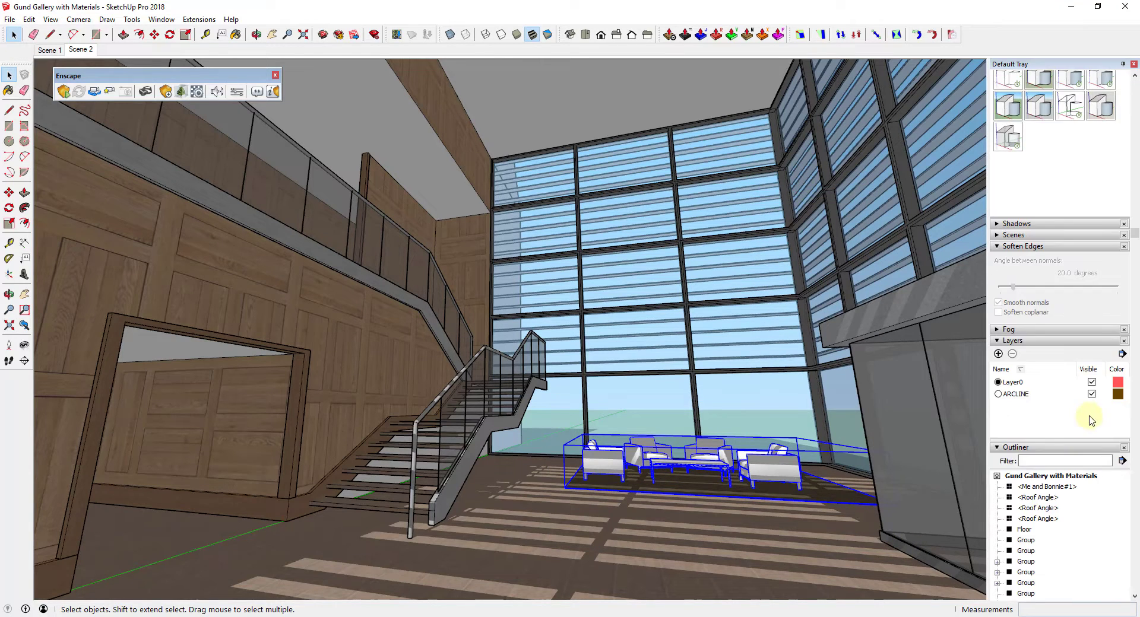
{"action": "right_click", "coordinate": [1025, 520]}
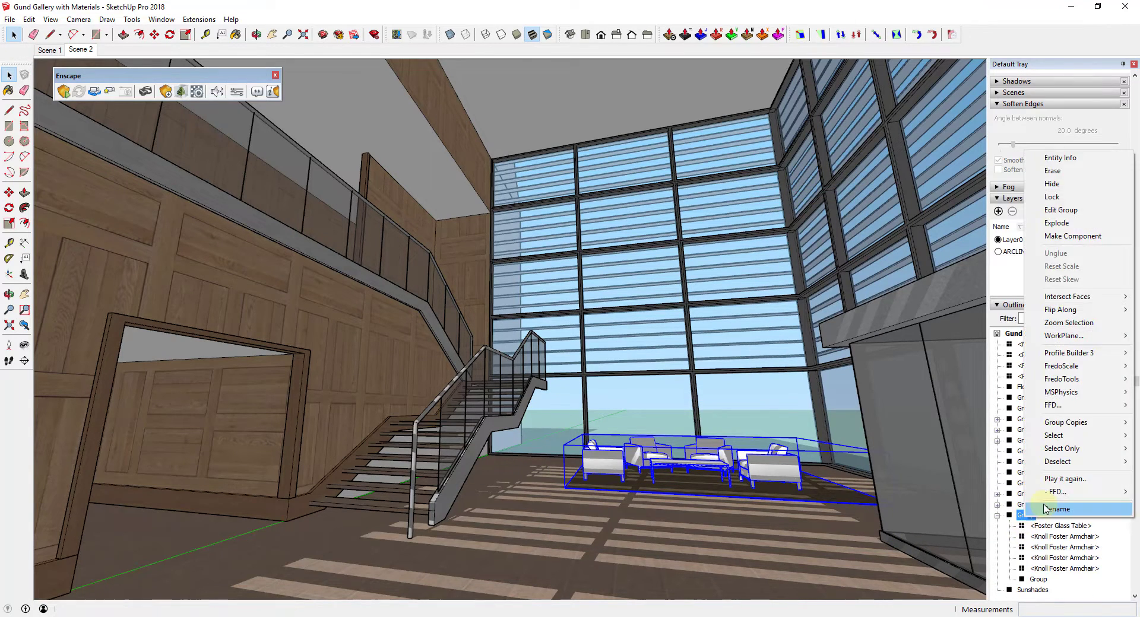
{"action": "left_click", "coordinate": [1051, 509]}
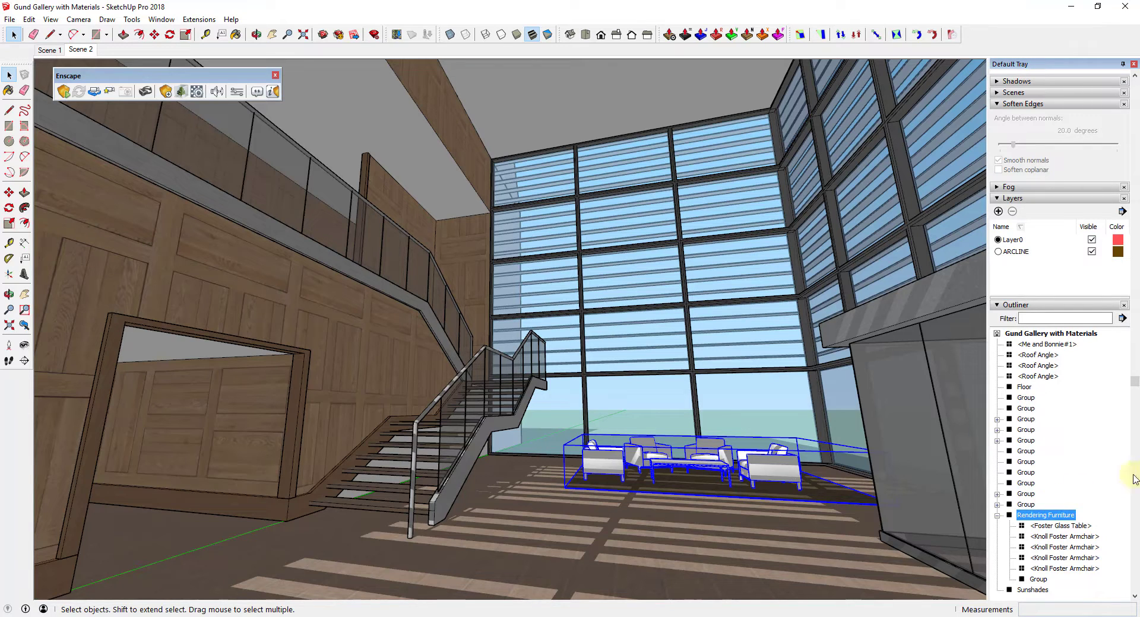
Zoom out to the exterior and orbit beneath the building to see its underside.
{"action": "middle_click_drag", "start_coordinate": [747, 507], "coordinate": [729, 544]}
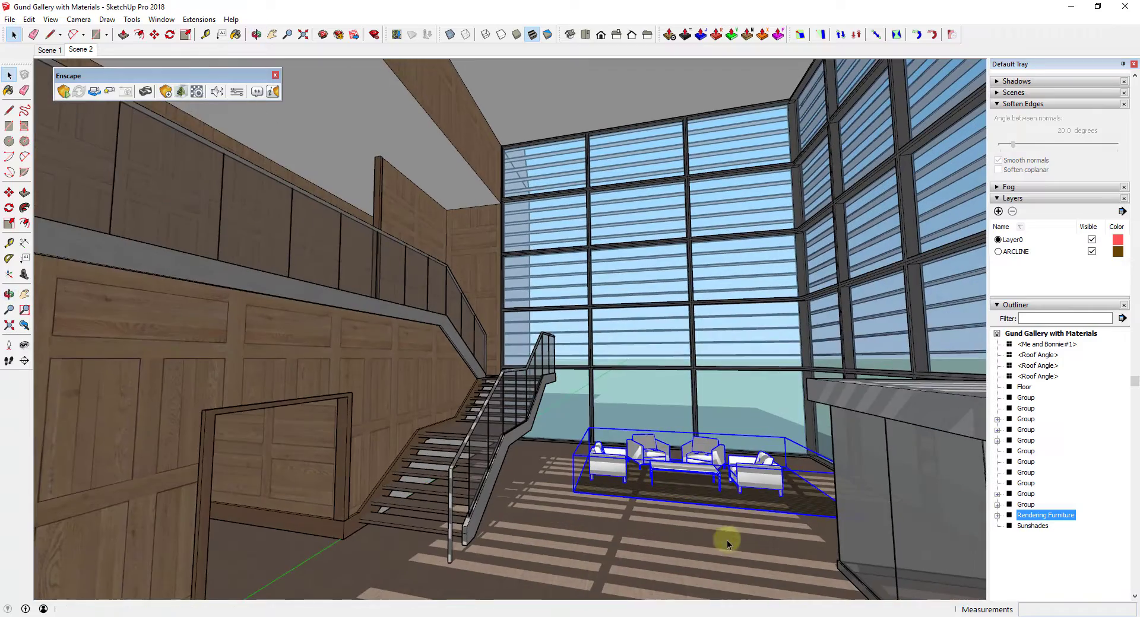
{"action": "scroll", "coordinate": [768, 456], "scroll_direction": "down", "scroll_amount": 8}
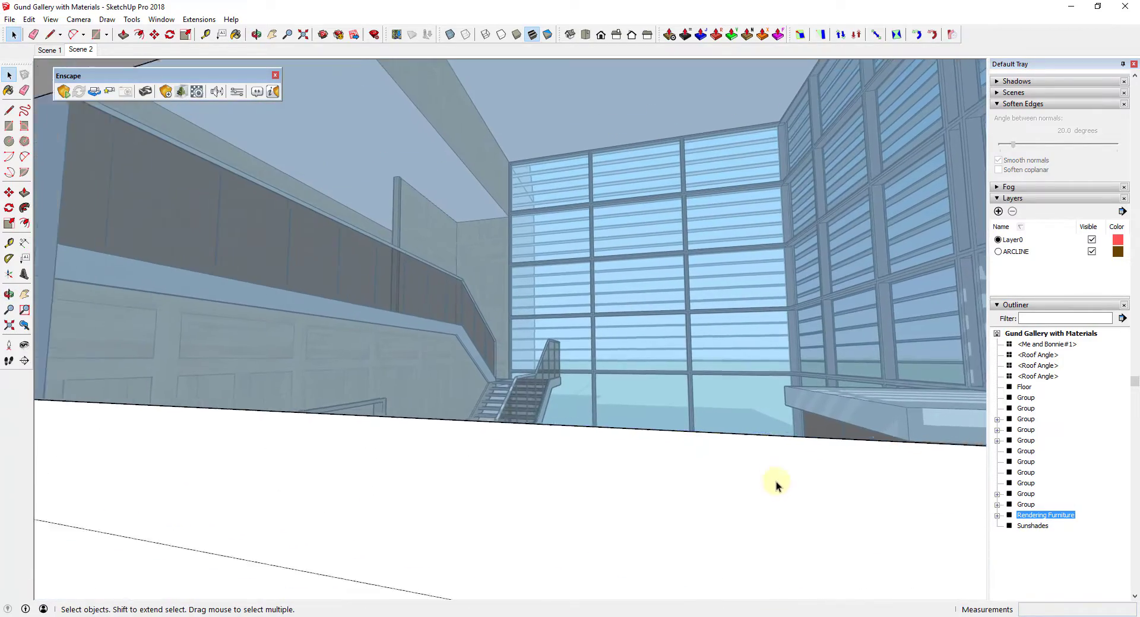
{"action": "scroll", "coordinate": [716, 448], "scroll_direction": "up", "scroll_amount": 10}
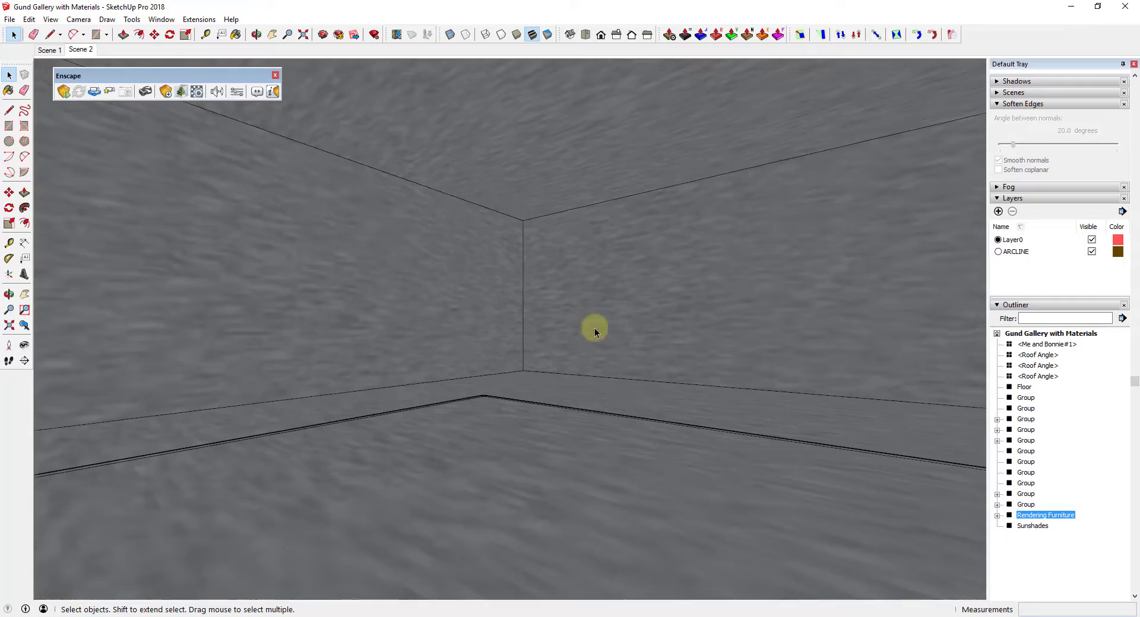
{"action": "scroll", "coordinate": [418, 300], "scroll_direction": "down", "scroll_amount": 5}
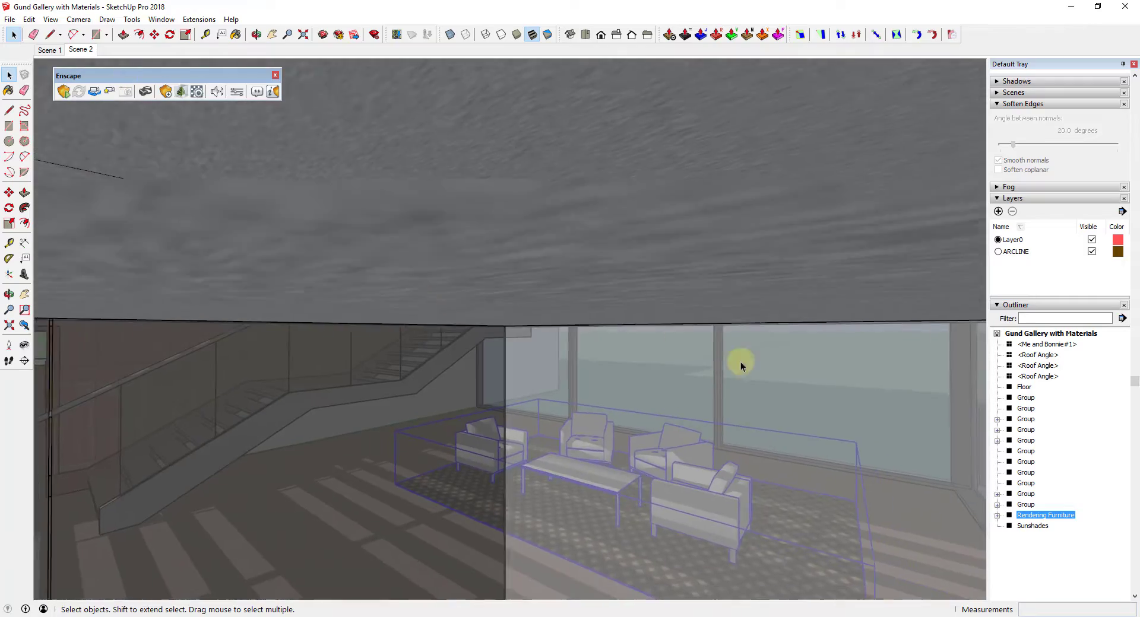
{"action": "scroll", "coordinate": [564, 328], "scroll_direction": "up", "scroll_amount": 5}
{"action": "scroll", "coordinate": [511, 318], "scroll_direction": "down", "scroll_amount": 2}
{"action": "scroll", "coordinate": [511, 318], "scroll_direction": "down", "scroll_amount": 10}
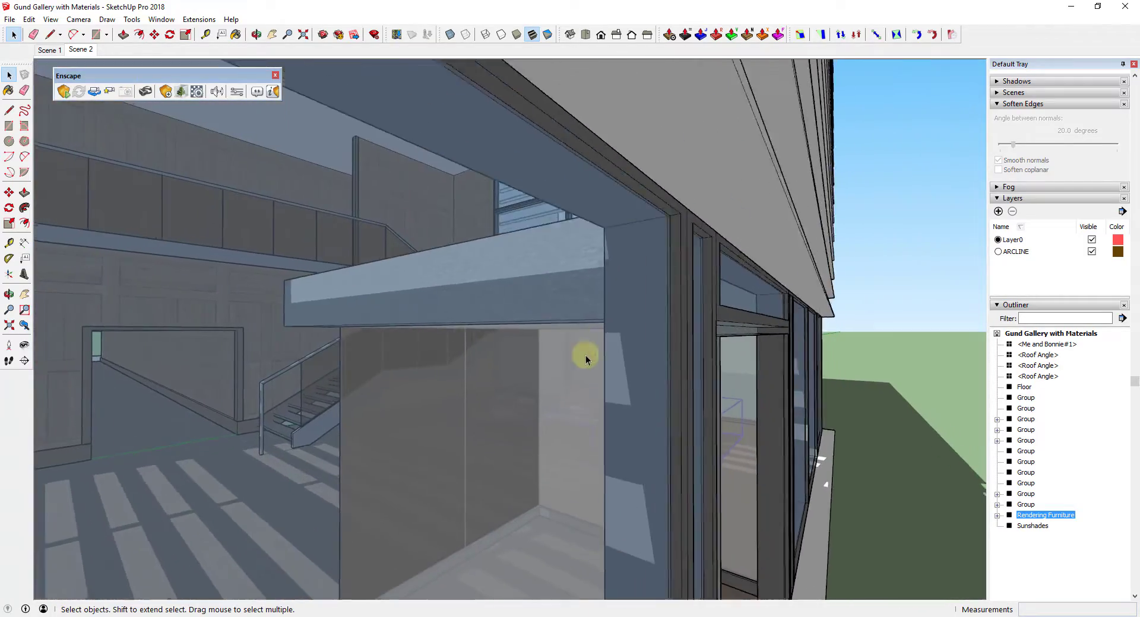
{"action": "scroll", "coordinate": [613, 469], "scroll_direction": "down", "scroll_amount": 8}
{"action": "key", "text": "r"}
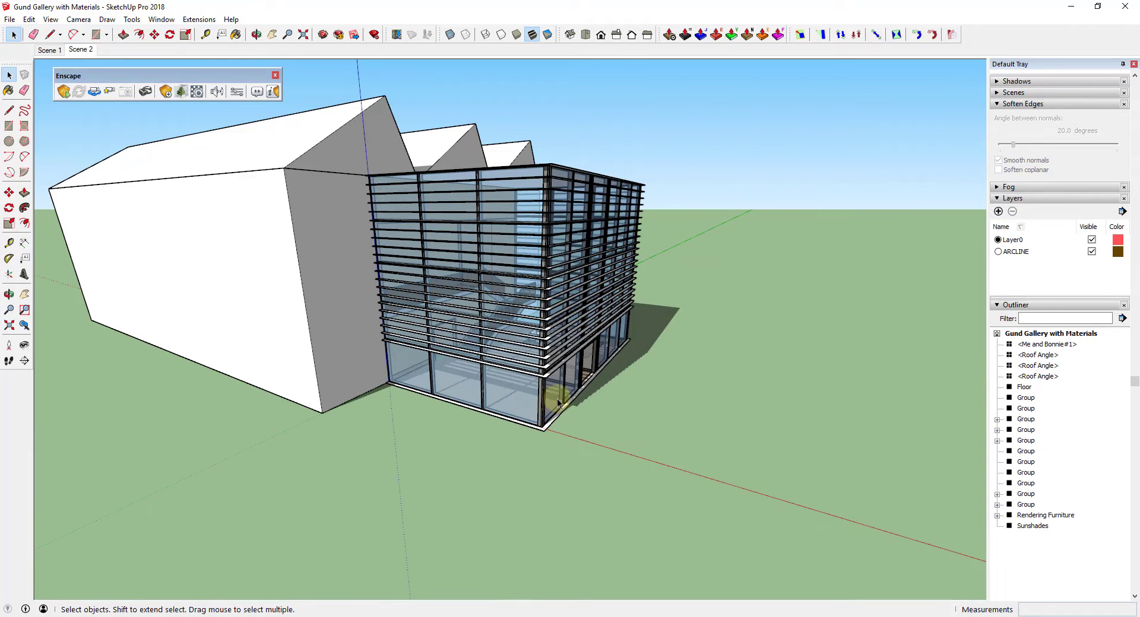
{"action": "scroll", "coordinate": [557, 397], "scroll_direction": "down", "scroll_amount": 5}
{"action": "middle_click_drag", "start_coordinate": [583, 374], "coordinate": [438, 384]}
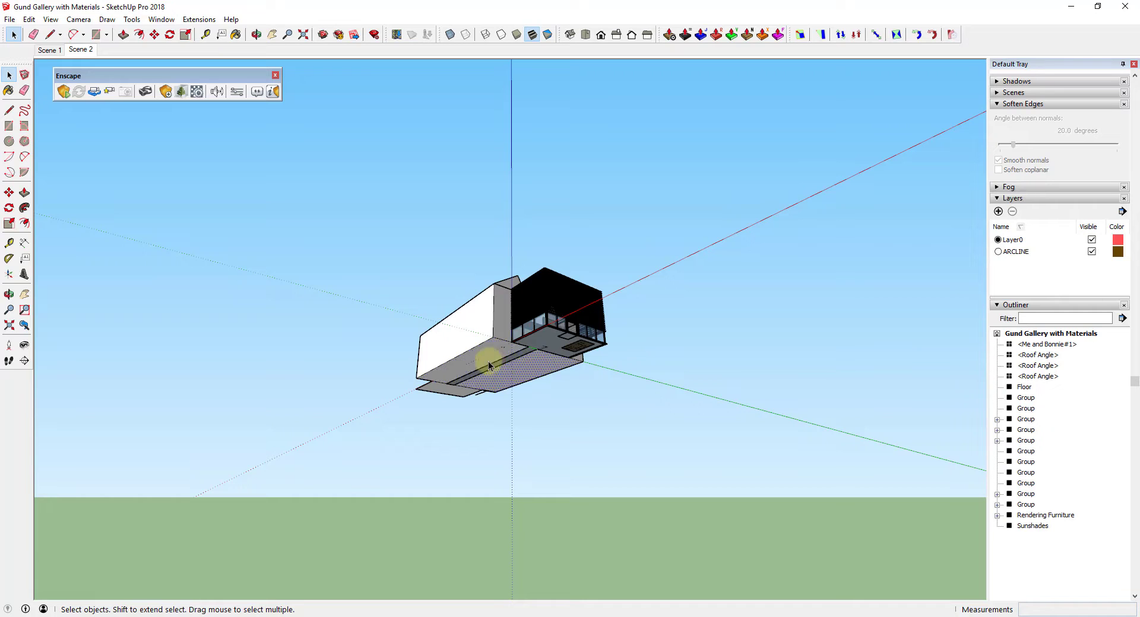
{"action": "scroll", "coordinate": [505, 362], "scroll_direction": "up", "scroll_amount": 3}
Check the floor and underside faces, then window-select the entire building from ground level.
{"action": "left_click", "coordinate": [506, 362]}
{"action": "left_click", "coordinate": [535, 375]}
{"action": "left_click", "coordinate": [486, 341]}
{"action": "mouse_move", "coordinate": [543, 377]}
{"action": "middle_mouse_down"}
{"action": "mouse_move", "coordinate": [542, 448]}
{"action": "mouse_move", "coordinate": [499, 346]}
{"action": "mouse_move", "coordinate": [570, 445]}
{"action": "mouse_move", "coordinate": [542, 376]}
{"action": "middle_mouse_up"}
{"action": "scroll", "coordinate": [538, 351], "scroll_direction": "down", "scroll_amount": 3}
{"action": "scroll", "coordinate": [570, 382], "scroll_direction": "up", "scroll_amount": 5}
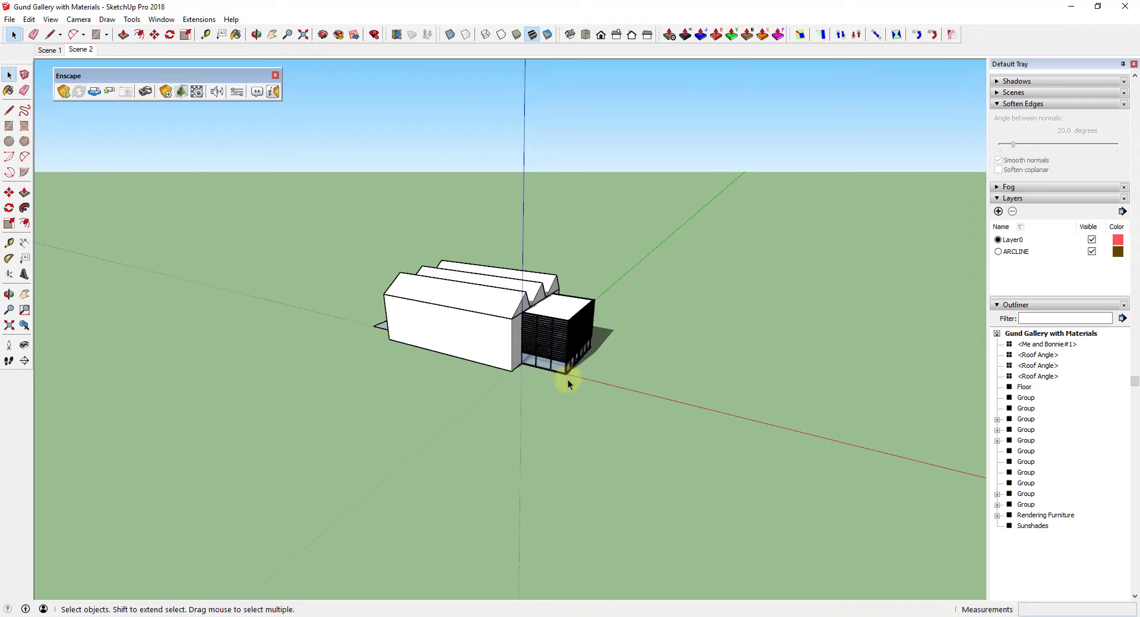
{"action": "scroll", "coordinate": [527, 296], "scroll_direction": "down", "scroll_amount": 4}
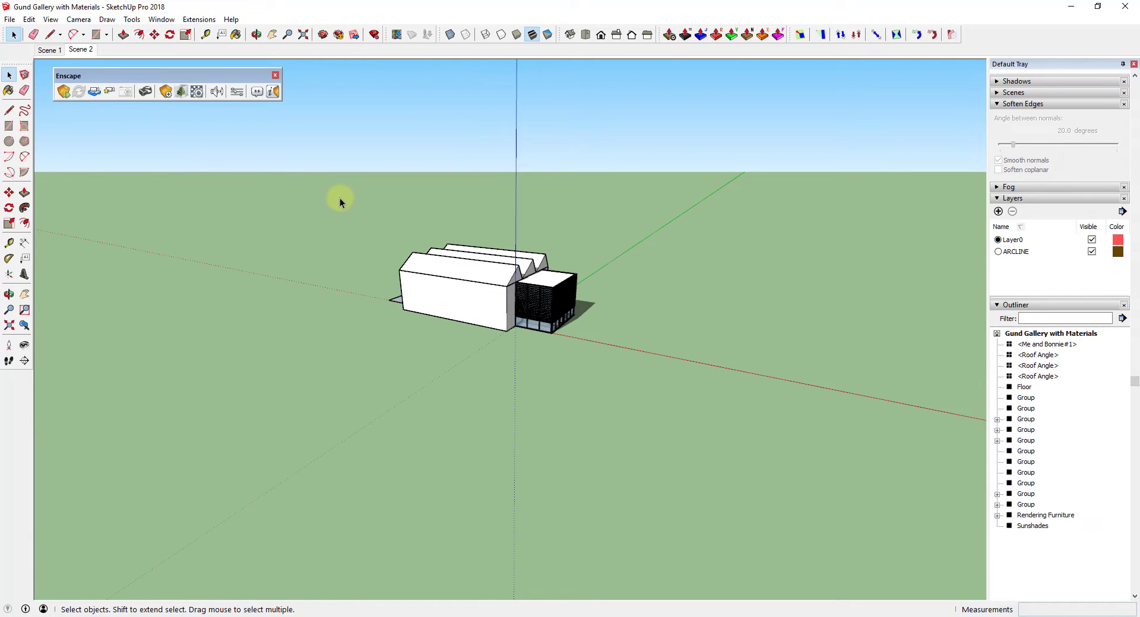
{"action": "left_click_drag", "start_coordinate": [339, 198], "coordinate": [631, 416]}
Group the whole building and draw a large ground rectangle beside it.
{"action": "right_click", "coordinate": [480, 301]}
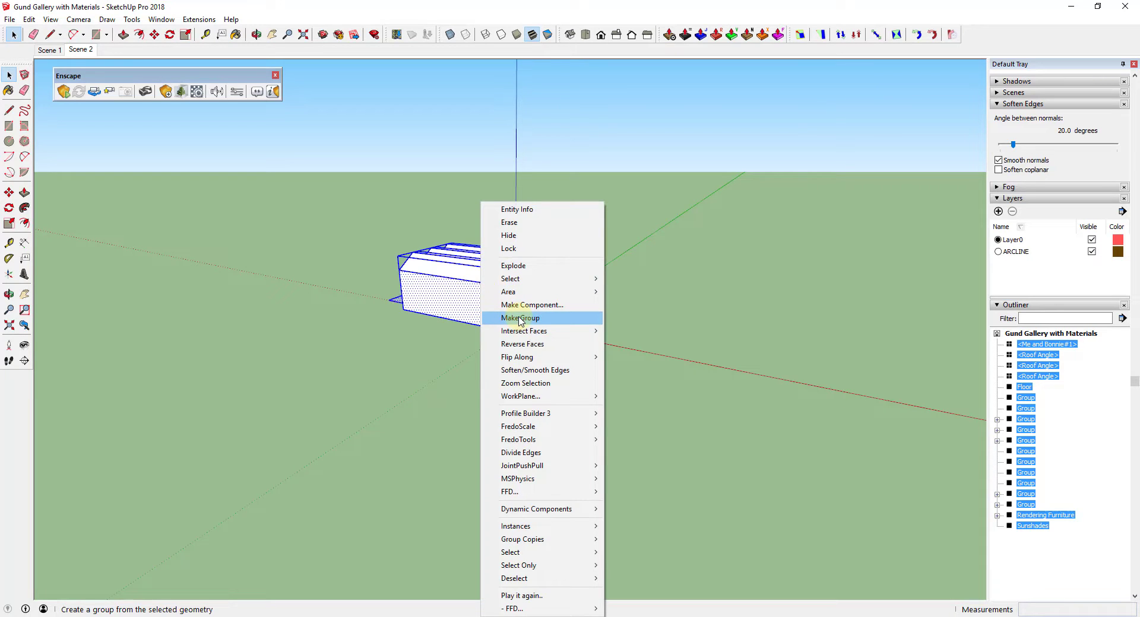
{"action": "left_click", "coordinate": [708, 359]}
{"action": "scroll", "coordinate": [598, 364], "scroll_direction": "down", "scroll_amount": 2}
{"action": "key", "text": "r"}
{"action": "left_click", "coordinate": [554, 413]}
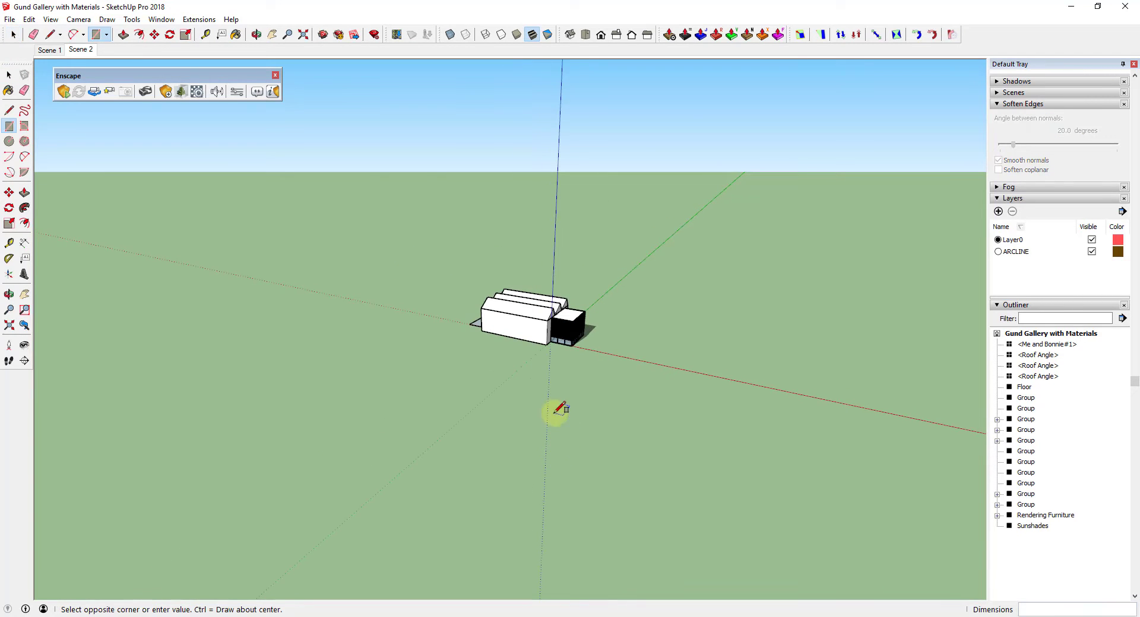
{"action": "left_click", "coordinate": [919, 344]}
Make the new rectangle face its own group.
{"action": "key", "text": "space"}
{"action": "left_click", "coordinate": [782, 386]}
{"action": "right_click", "coordinate": [782, 386]}
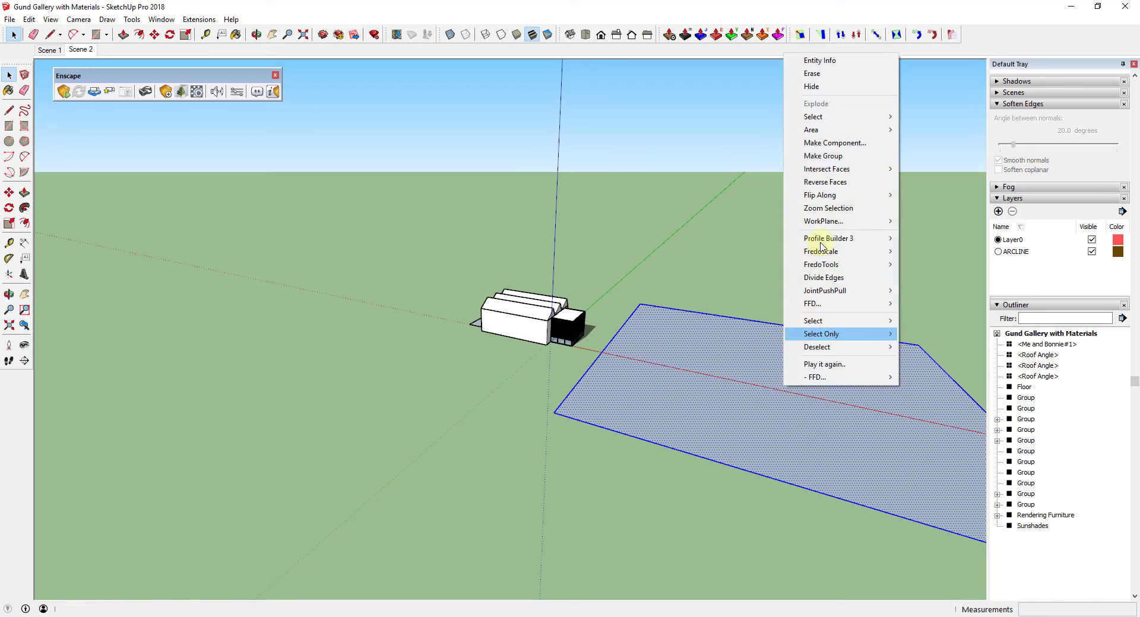
{"action": "left_click", "coordinate": [822, 155]}
{"action": "middle_click_drag", "start_coordinate": [771, 313], "coordinate": [829, 407]}
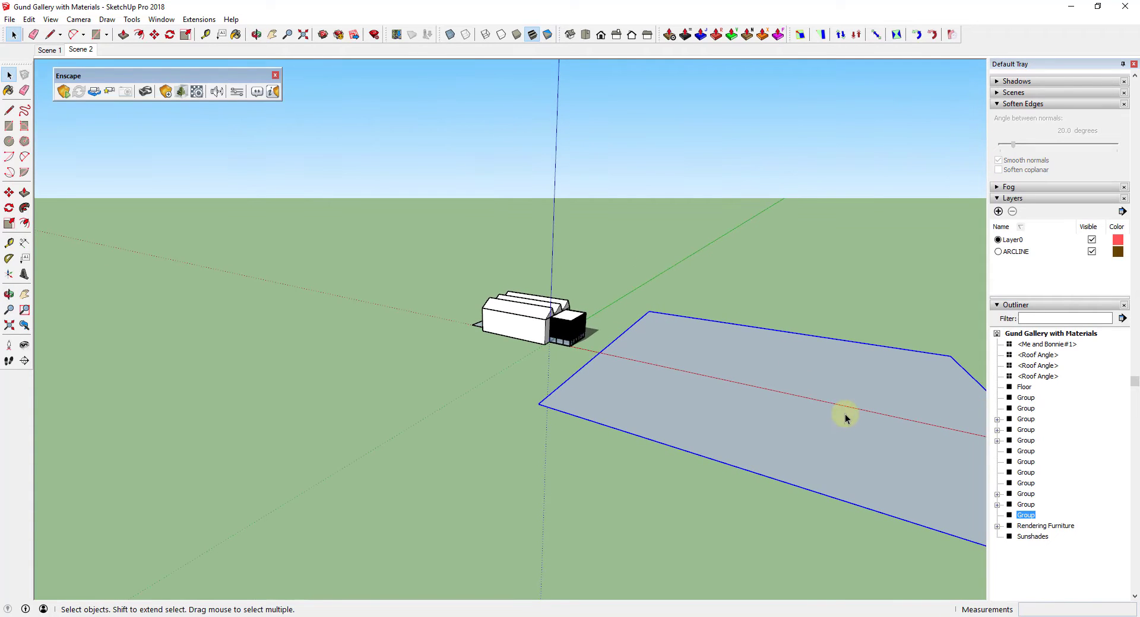
Move the rectangle group so it sits centred under the building.
{"action": "key", "text": "m"}
{"action": "left_click", "coordinate": [735, 427]}
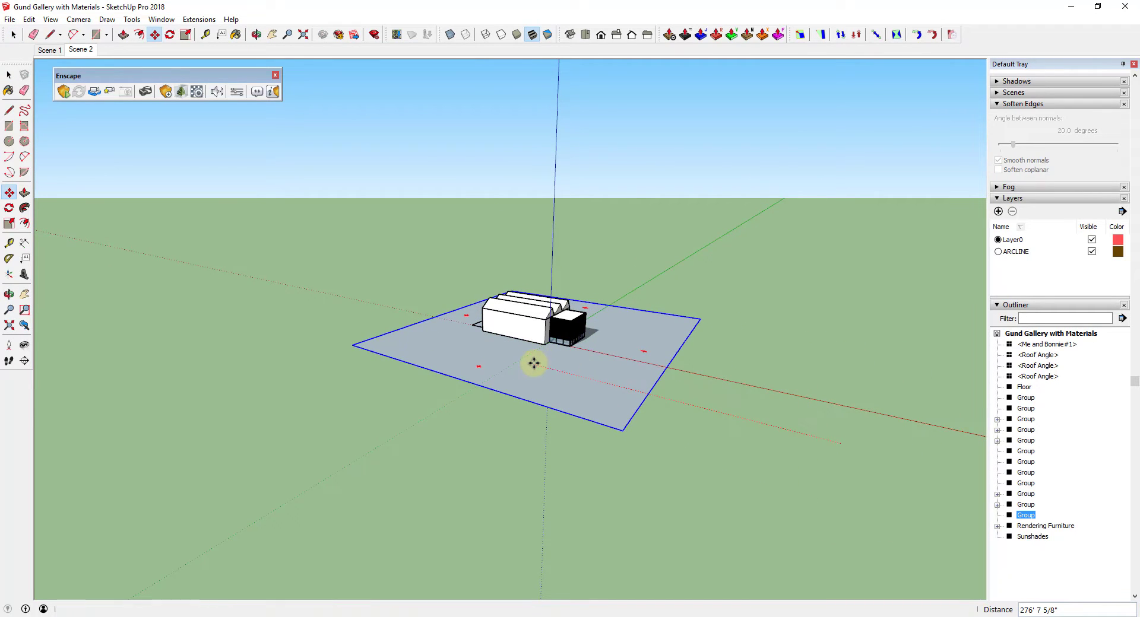
{"action": "left_click", "coordinate": [534, 363]}
{"action": "key", "text": "space"}
{"action": "scroll", "coordinate": [528, 350], "scroll_direction": "up", "scroll_amount": 10}
Open the rectangle group and draw a rectangle from the ceiling corner.
{"action": "middle_click_drag", "start_coordinate": [564, 313], "coordinate": [626, 171]}
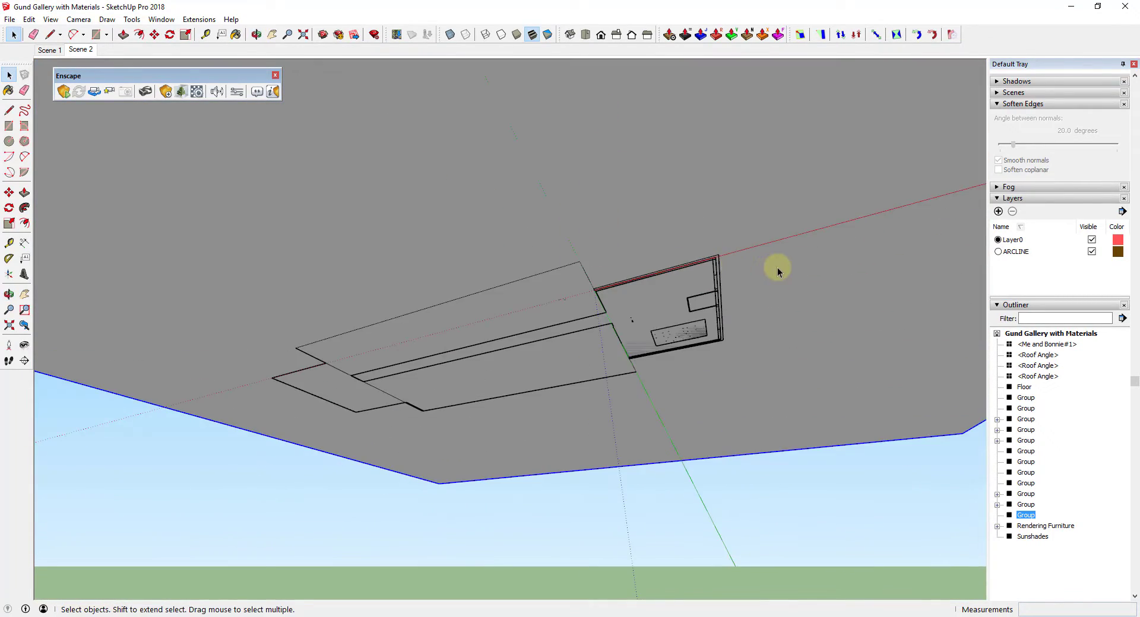
{"action": "scroll", "coordinate": [649, 304], "scroll_direction": "up", "scroll_amount": 3}
{"action": "scroll", "coordinate": [635, 283], "scroll_direction": "down", "scroll_amount": 2}
{"action": "double_click", "coordinate": [767, 289]}
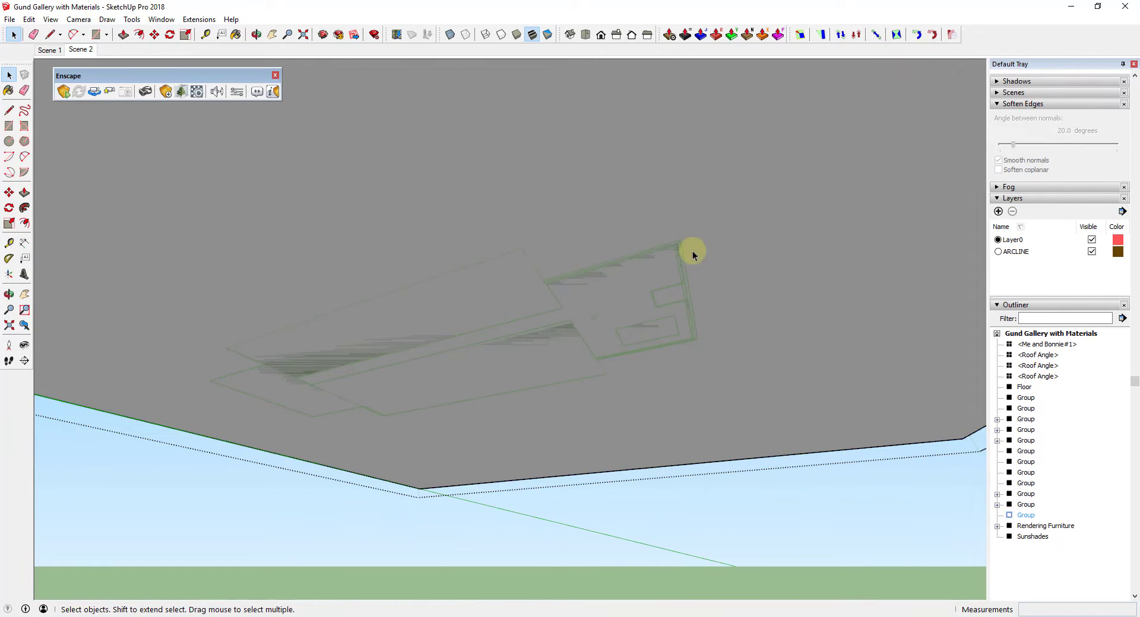
{"action": "scroll", "coordinate": [682, 242], "scroll_direction": "up", "scroll_amount": 1}
{"action": "key", "text": "r"}
{"action": "left_click", "coordinate": [686, 238]}
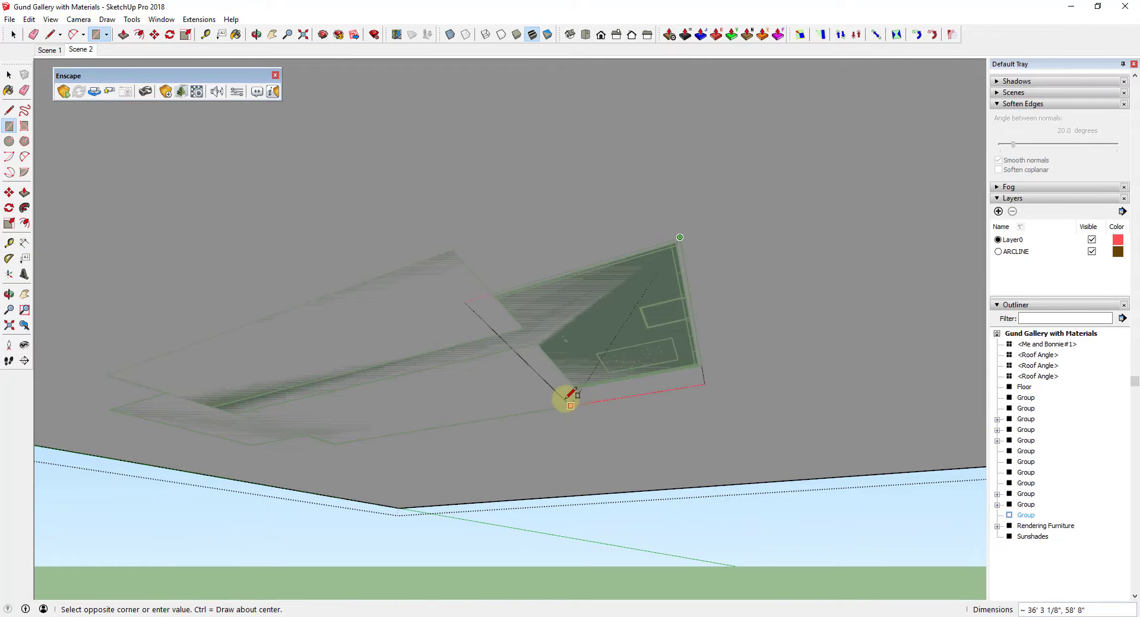
{"action": "scroll", "coordinate": [570, 397], "scroll_direction": "up", "scroll_amount": 4}
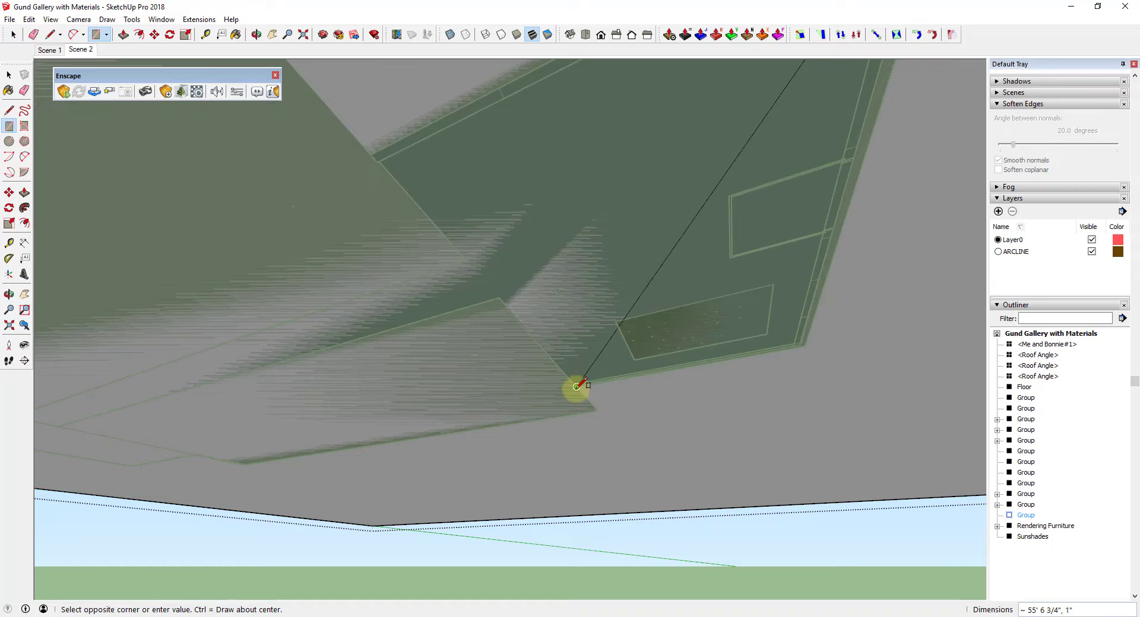
{"action": "scroll", "coordinate": [585, 398], "scroll_direction": "up", "scroll_amount": 4}
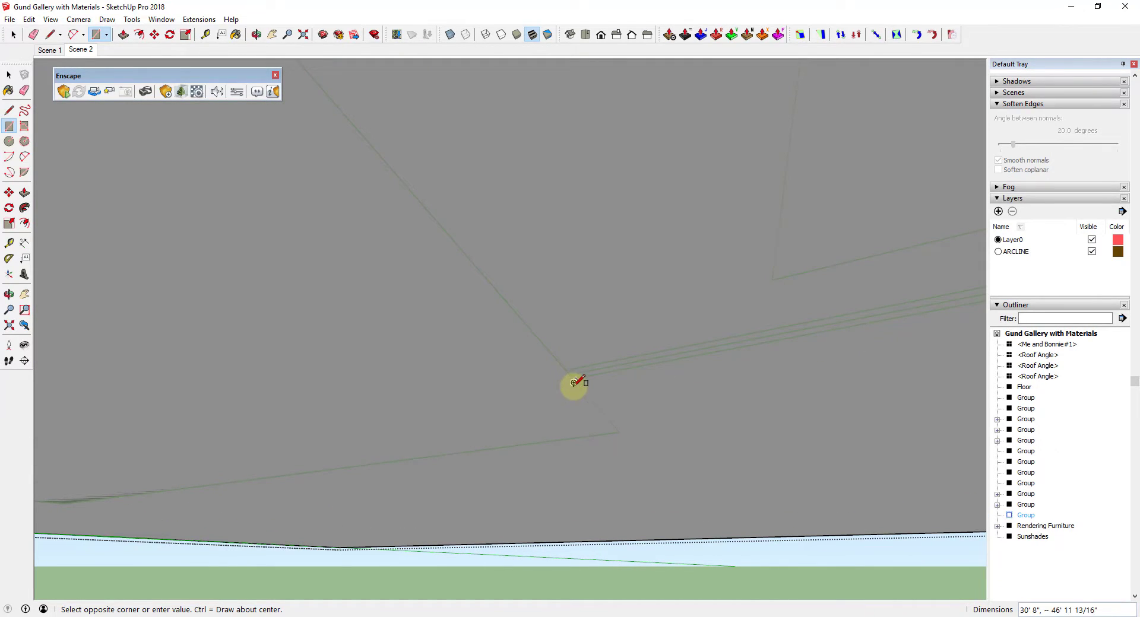
{"action": "left_click", "coordinate": [566, 371]}
{"action": "scroll", "coordinate": [573, 382], "scroll_direction": "down", "scroll_amount": 4}
{"action": "key", "text": "space"}
Orbit the view up from the louvred facade to the ceiling underside.
{"action": "middle_click_drag", "start_coordinate": [626, 323], "coordinate": [641, 599]}
{"action": "left_click_drag", "start_coordinate": [641, 598], "coordinate": [615, 328]}
{"action": "key", "text": "space"}
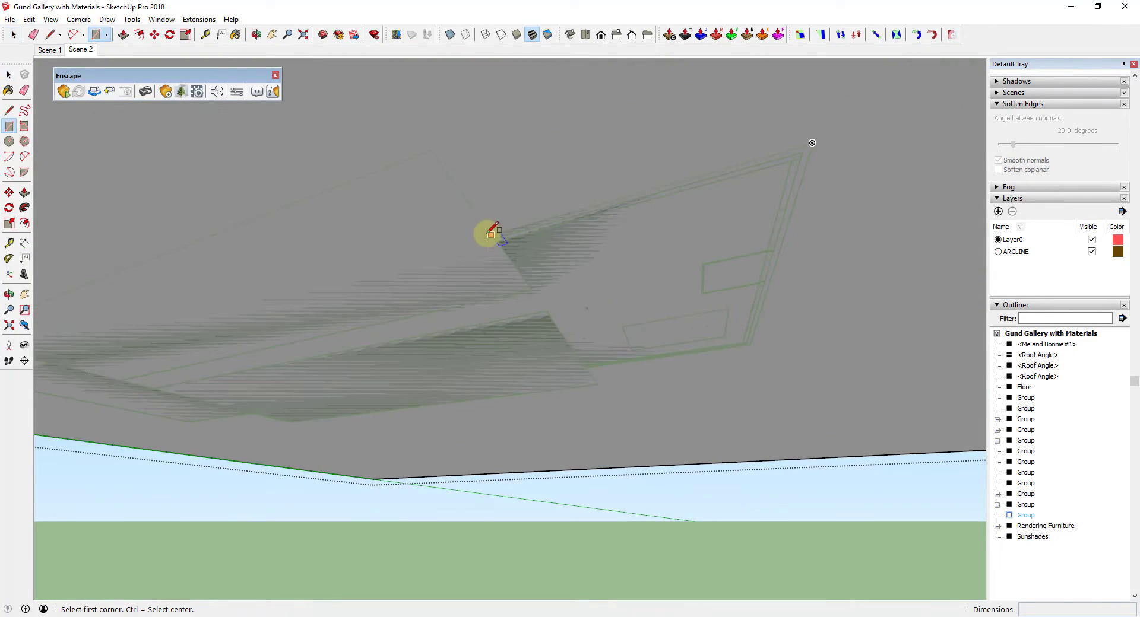
{"action": "left_click", "coordinate": [492, 234]}
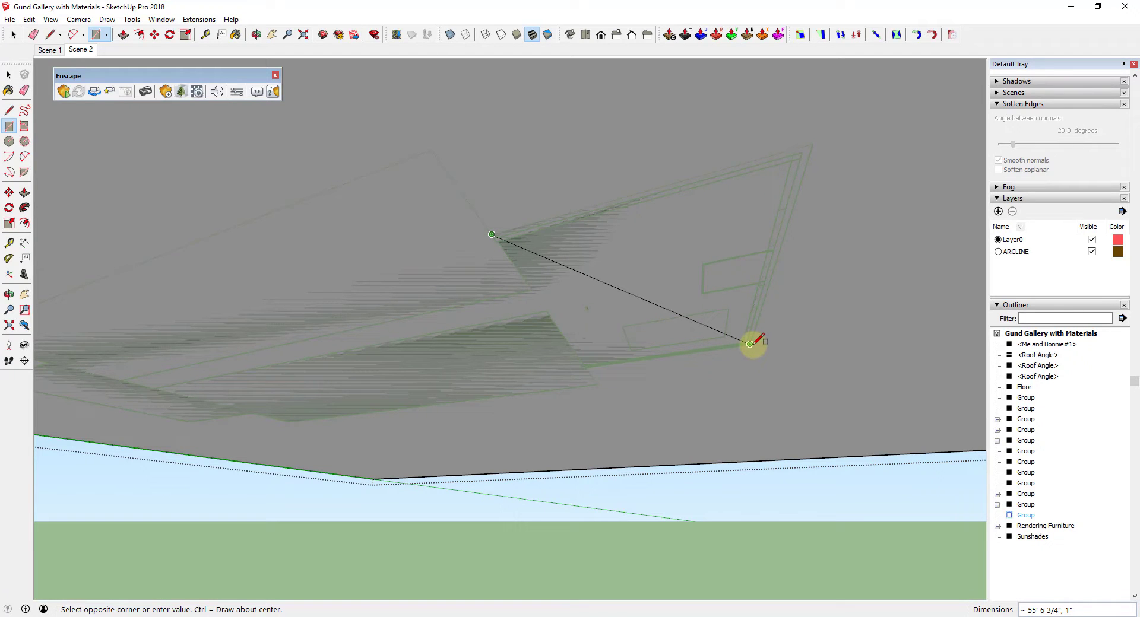
{"action": "scroll", "coordinate": [750, 344], "scroll_direction": "up", "scroll_amount": 4}
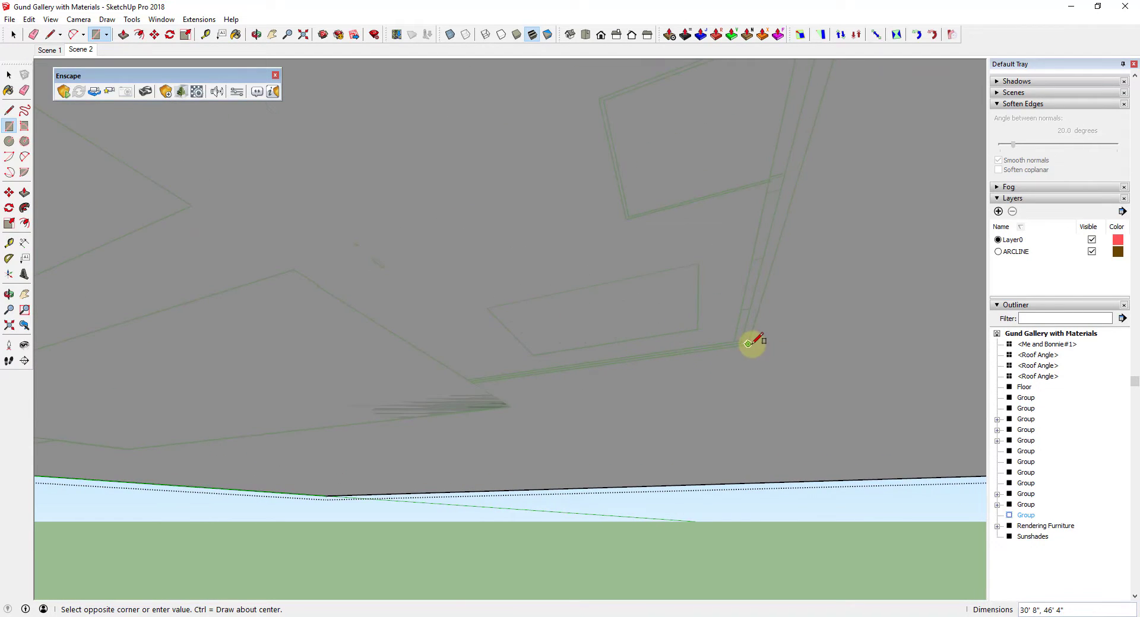
{"action": "scroll", "coordinate": [638, 264], "scroll_direction": "down", "scroll_amount": 3}
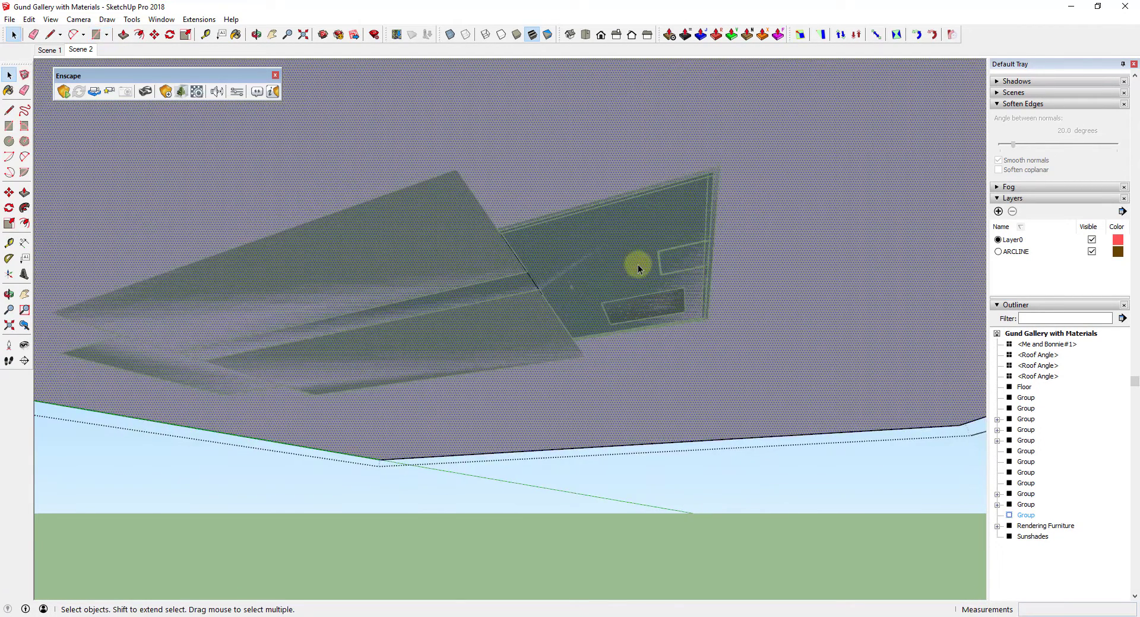
{"action": "scroll", "coordinate": [638, 265], "scroll_direction": "up", "scroll_amount": 3}
Draw a rectangle on the ceiling underside and delete its face to leave an opening.
{"action": "key", "text": "r"}
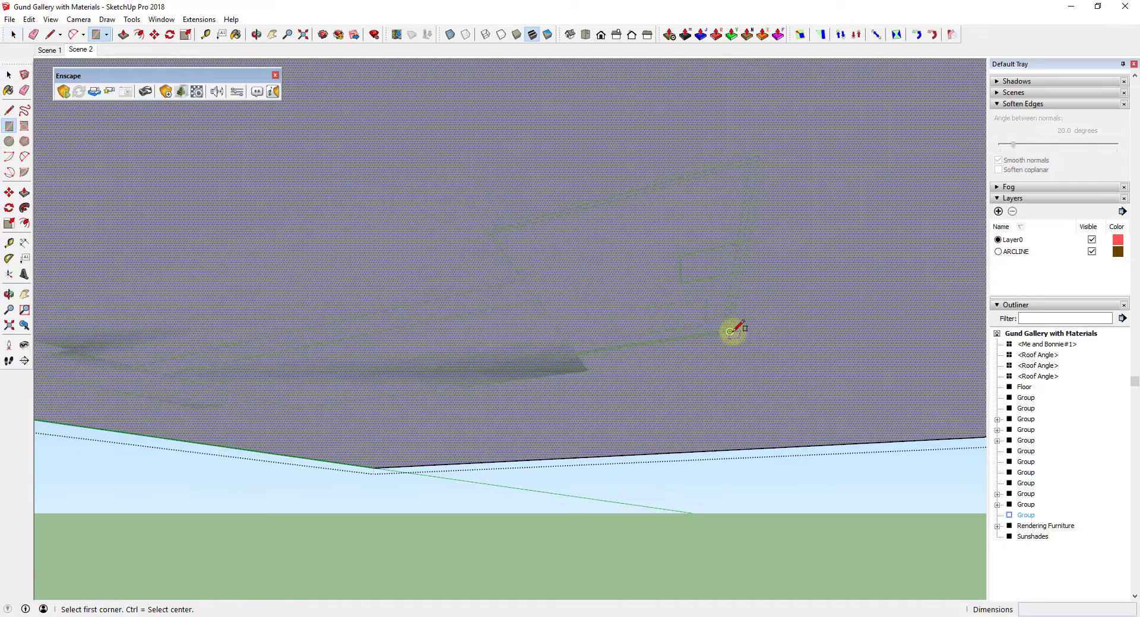
{"action": "left_click", "coordinate": [731, 331]}
{"action": "scroll", "coordinate": [486, 228], "scroll_direction": "up", "scroll_amount": 3}
{"action": "left_click", "coordinate": [485, 228]}
{"action": "key", "text": "space"}
{"action": "middle_click_drag", "start_coordinate": [664, 297], "coordinate": [565, 266]}
{"action": "left_click", "coordinate": [681, 312]}
{"action": "key", "text": "Delete"}
{"action": "scroll", "coordinate": [616, 315], "scroll_direction": "down", "scroll_amount": 2}
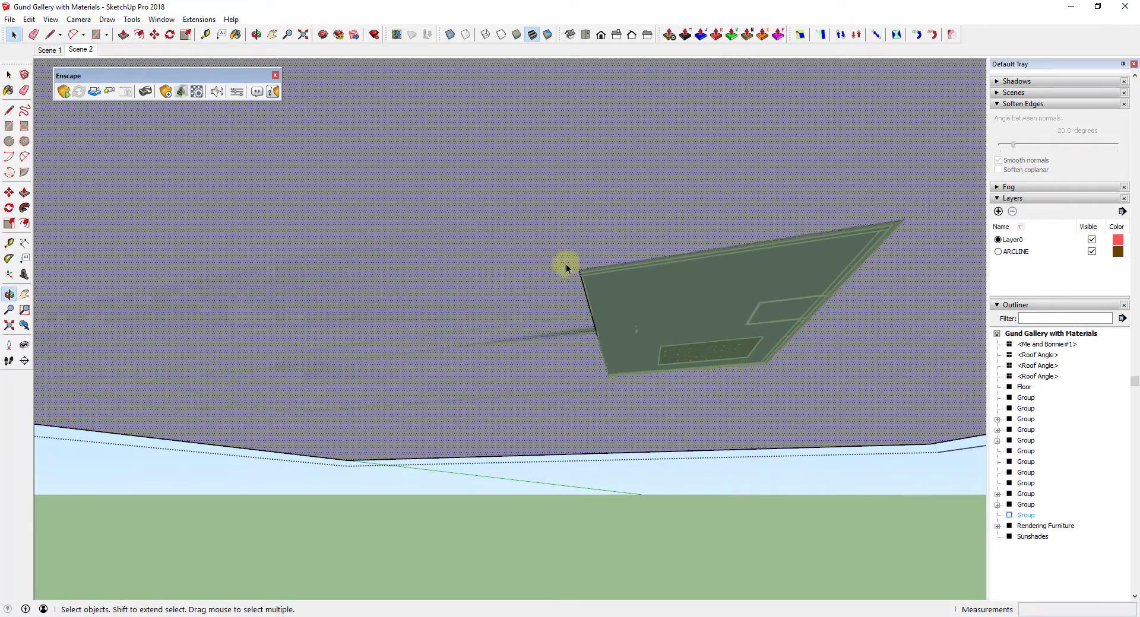
Cancel the unfinished rectangle, orbit around the glass facade and return to Scene 2.
{"action": "middle_click_drag", "start_coordinate": [611, 219], "coordinate": [475, 564]}
{"action": "key", "text": "space"}
{"action": "scroll", "coordinate": [522, 364], "scroll_direction": "down", "scroll_amount": 5}
{"action": "middle_click_drag", "start_coordinate": [725, 474], "coordinate": [737, 350]}
{"action": "scroll", "coordinate": [868, 455], "scroll_direction": "up", "scroll_amount": 4}
{"action": "middle_click_drag", "start_coordinate": [868, 454], "coordinate": [733, 458]}
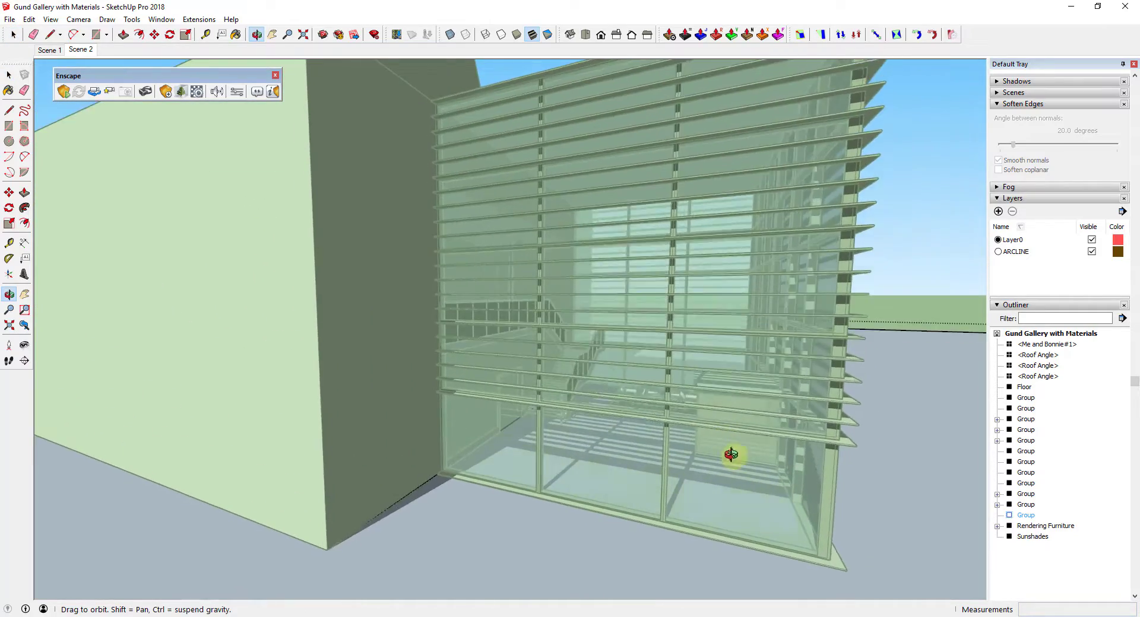
{"action": "scroll", "coordinate": [703, 516], "scroll_direction": "up", "scroll_amount": 5}
{"action": "scroll", "coordinate": [701, 505], "scroll_direction": "down", "scroll_amount": 5}
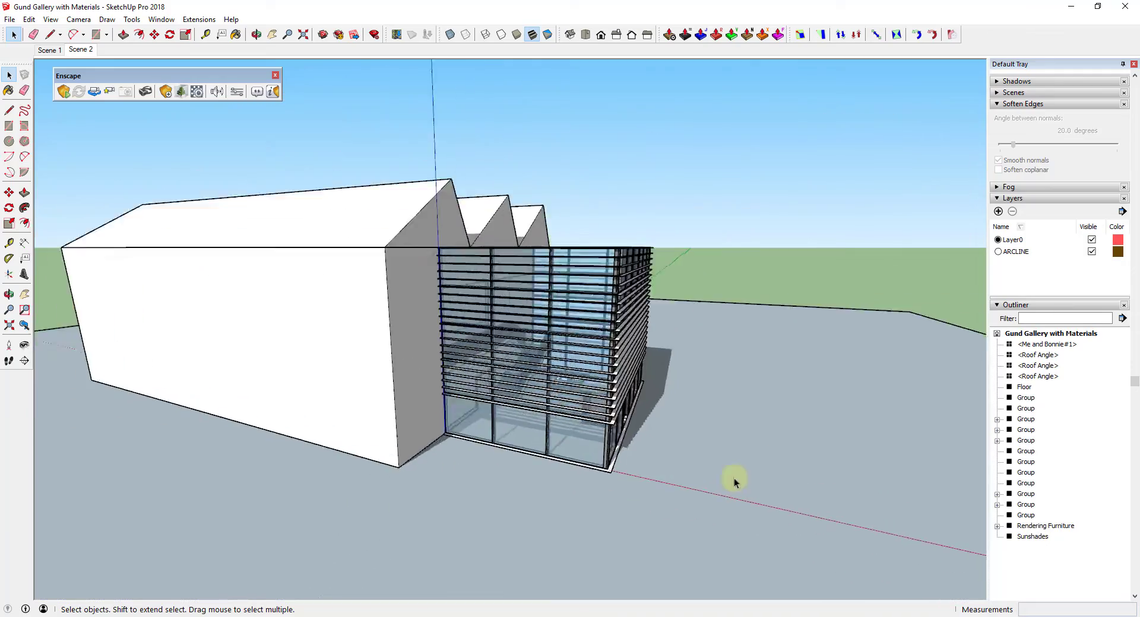
{"action": "scroll", "coordinate": [641, 457], "scroll_direction": "up", "scroll_amount": 5}
{"action": "scroll", "coordinate": [552, 437], "scroll_direction": "up", "scroll_amount": 3}
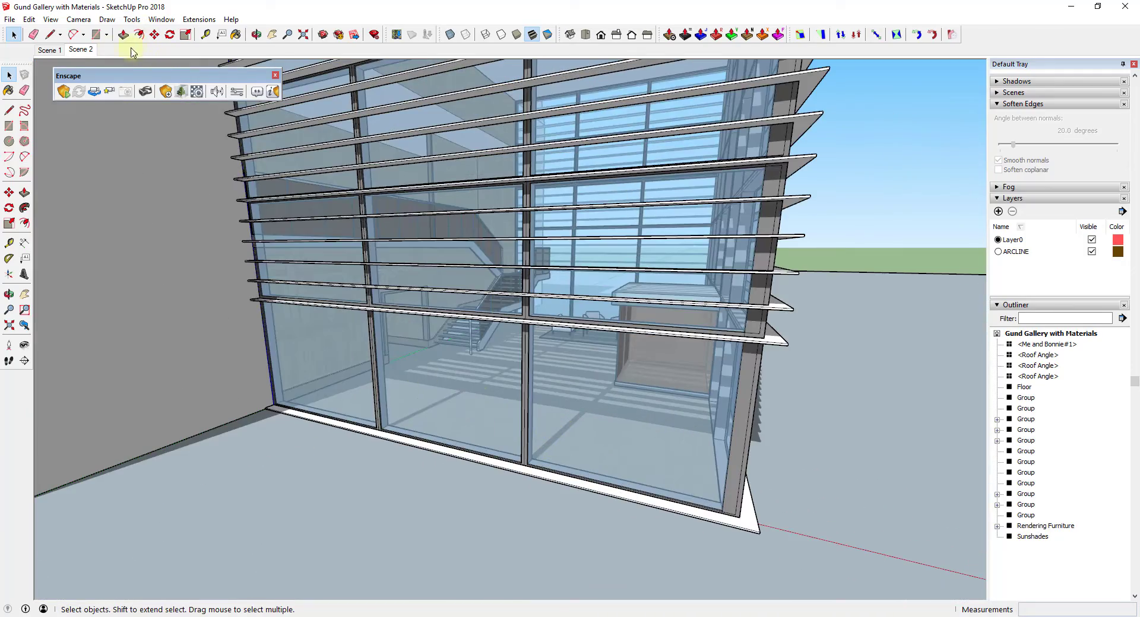
{"action": "left_click", "coordinate": [76, 51]}
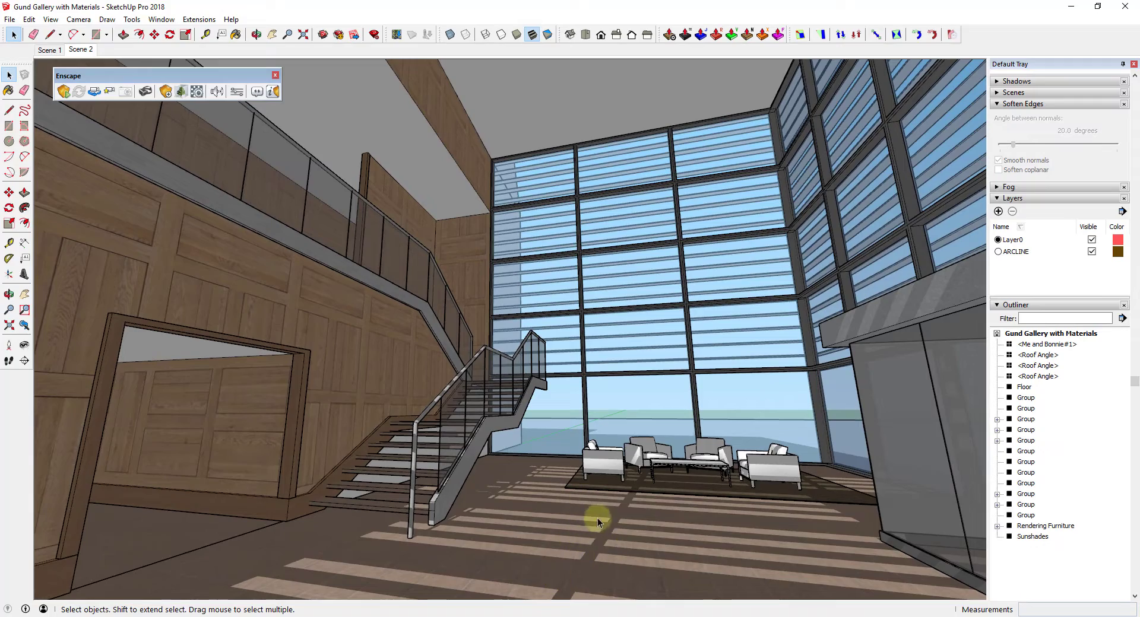
From the building's front, open the ground plane group and select its face.
{"action": "middle_click_drag", "start_coordinate": [610, 501], "coordinate": [543, 522]}
{"action": "scroll", "coordinate": [558, 482], "scroll_direction": "down", "scroll_amount": 15}
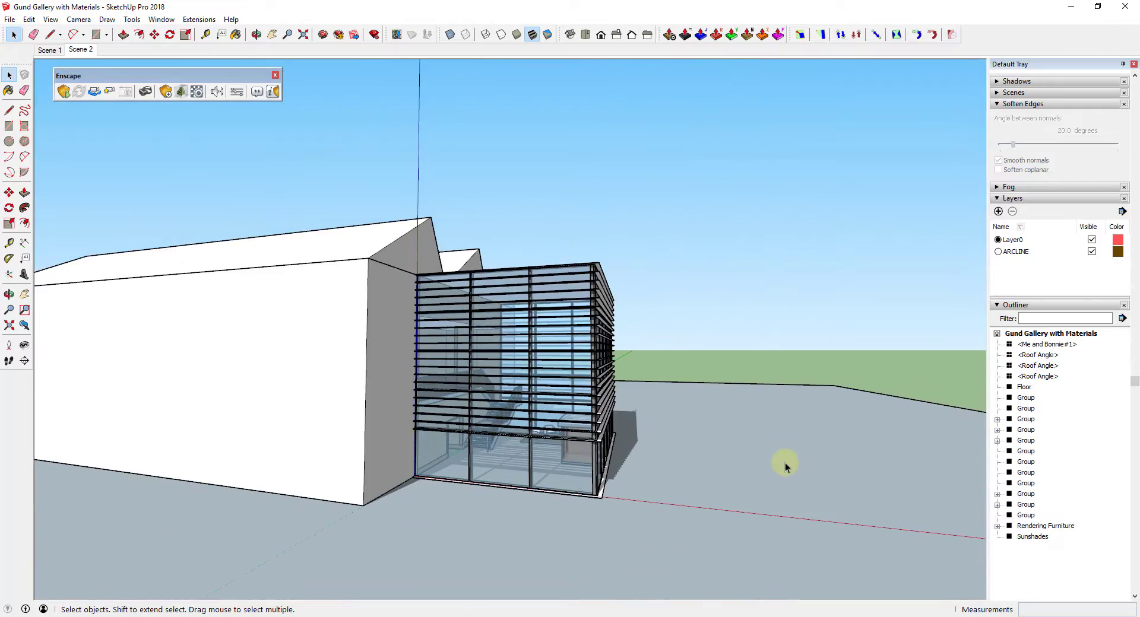
{"action": "middle_click_drag", "start_coordinate": [784, 462], "coordinate": [542, 555]}
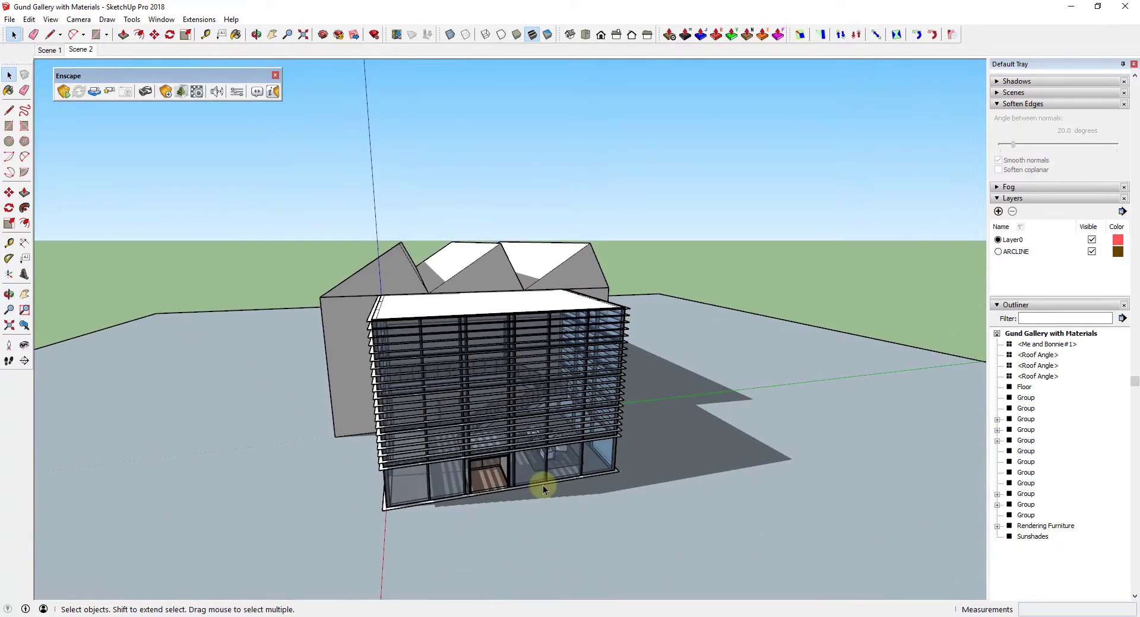
{"action": "scroll", "coordinate": [732, 433], "scroll_direction": "down", "scroll_amount": 10}
{"action": "left_click", "coordinate": [803, 454]}
{"action": "scroll", "coordinate": [683, 415], "scroll_direction": "down", "scroll_amount": 3}
{"action": "middle_click_drag", "start_coordinate": [682, 415], "coordinate": [664, 415]}
{"action": "double_click", "coordinate": [667, 417]}
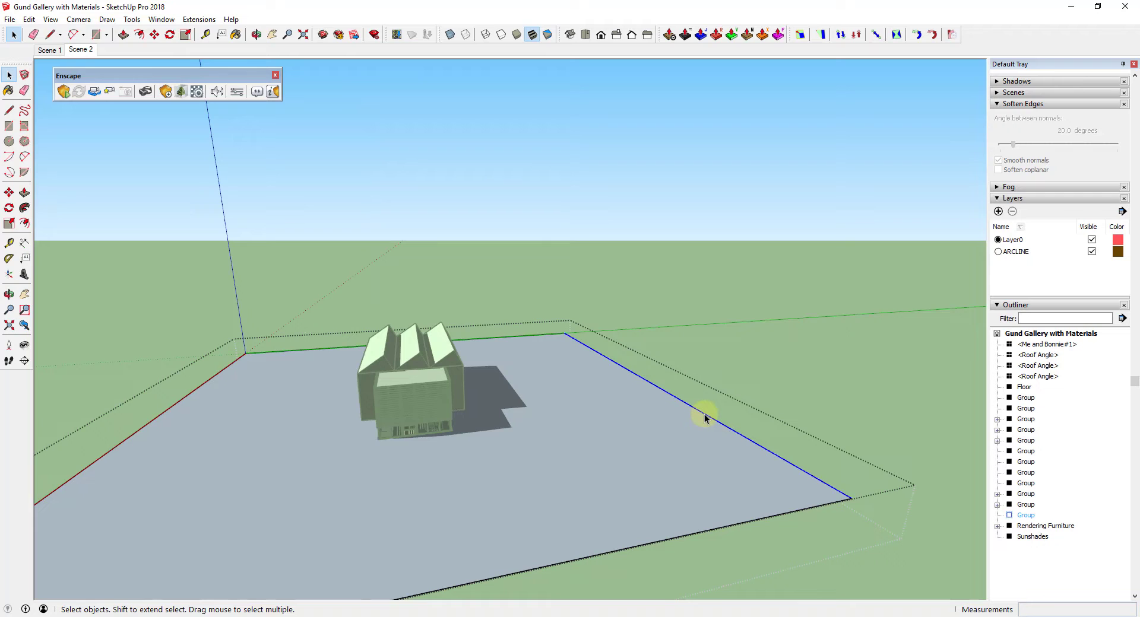
{"action": "key", "text": "space"}
{"action": "left_click", "coordinate": [478, 414]}
{"action": "scroll", "coordinate": [515, 415], "scroll_direction": "up", "scroll_amount": 5}
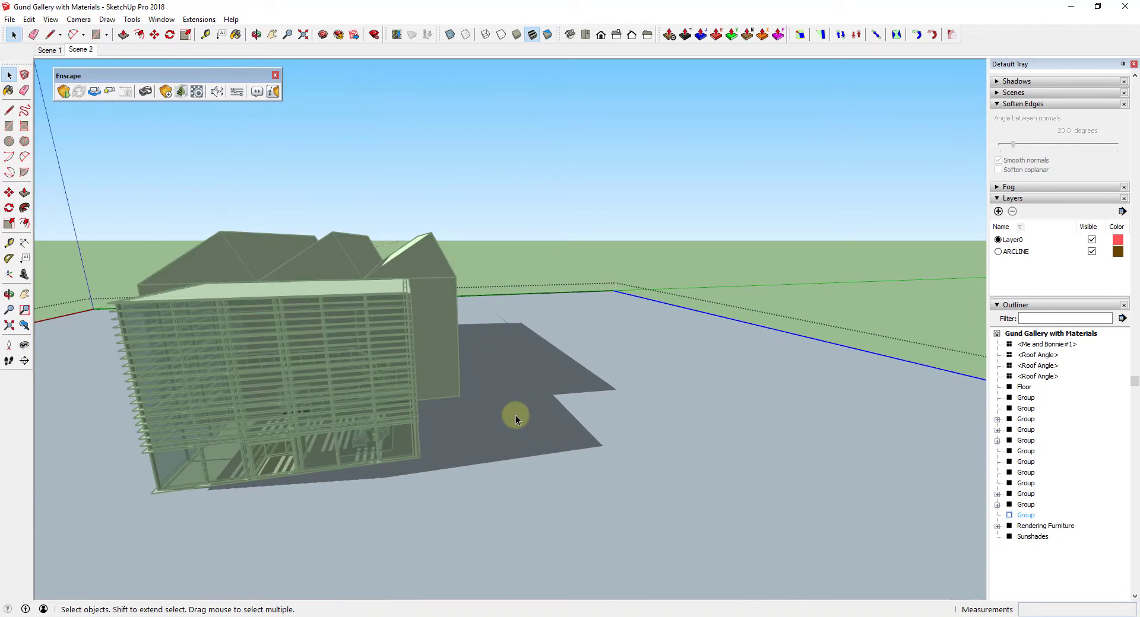
{"action": "middle_click_drag", "start_coordinate": [539, 411], "coordinate": [575, 418]}
Paint the ground plane Grass Dark Green from Landscaping, Fencing and Vegetation, then return to Scene 2.
{"action": "scroll", "coordinate": [1026, 284], "scroll_direction": "up", "scroll_amount": 4}
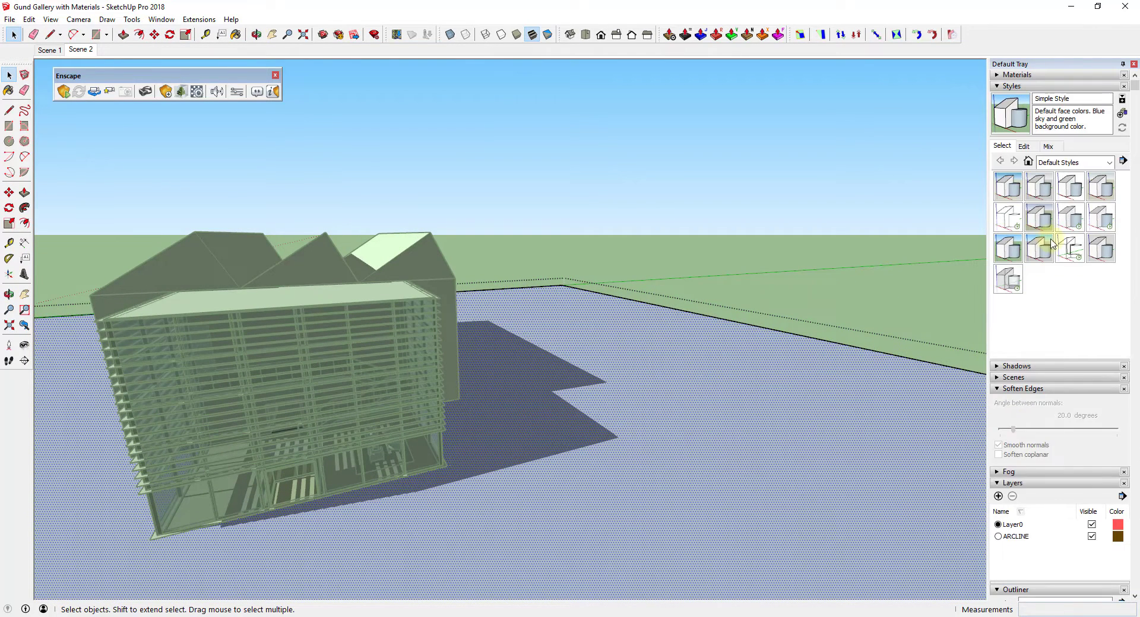
{"action": "left_click", "coordinate": [998, 87]}
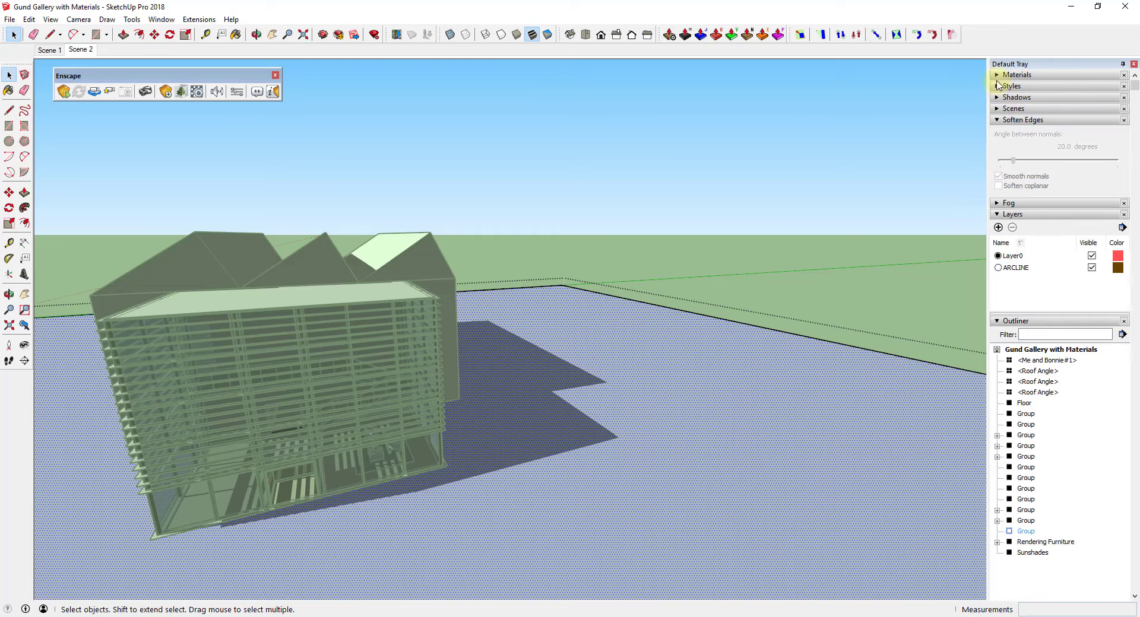
{"action": "left_click", "coordinate": [998, 75]}
{"action": "left_click", "coordinate": [1072, 152]}
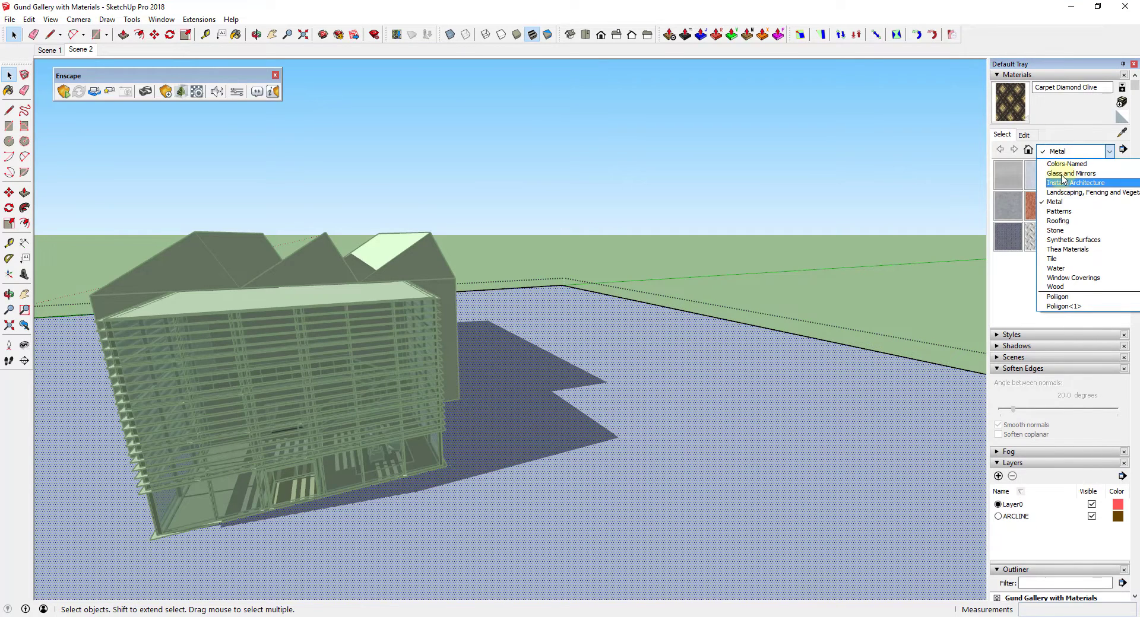
{"action": "scroll", "coordinate": [1094, 212], "scroll_direction": "up", "scroll_amount": 3}
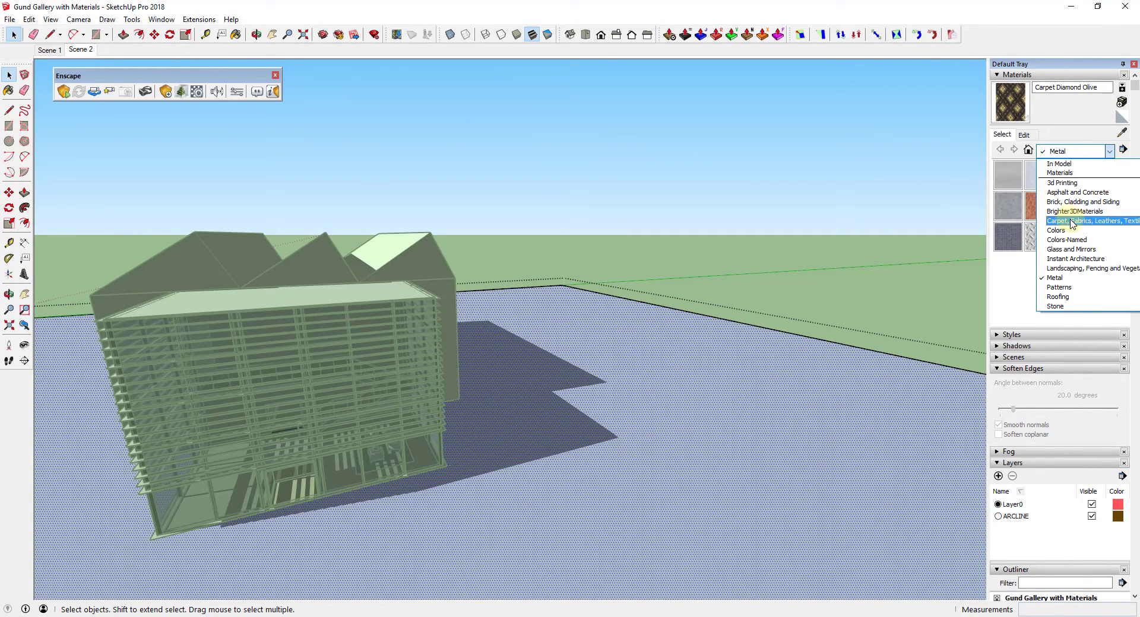
{"action": "left_click", "coordinate": [1082, 270]}
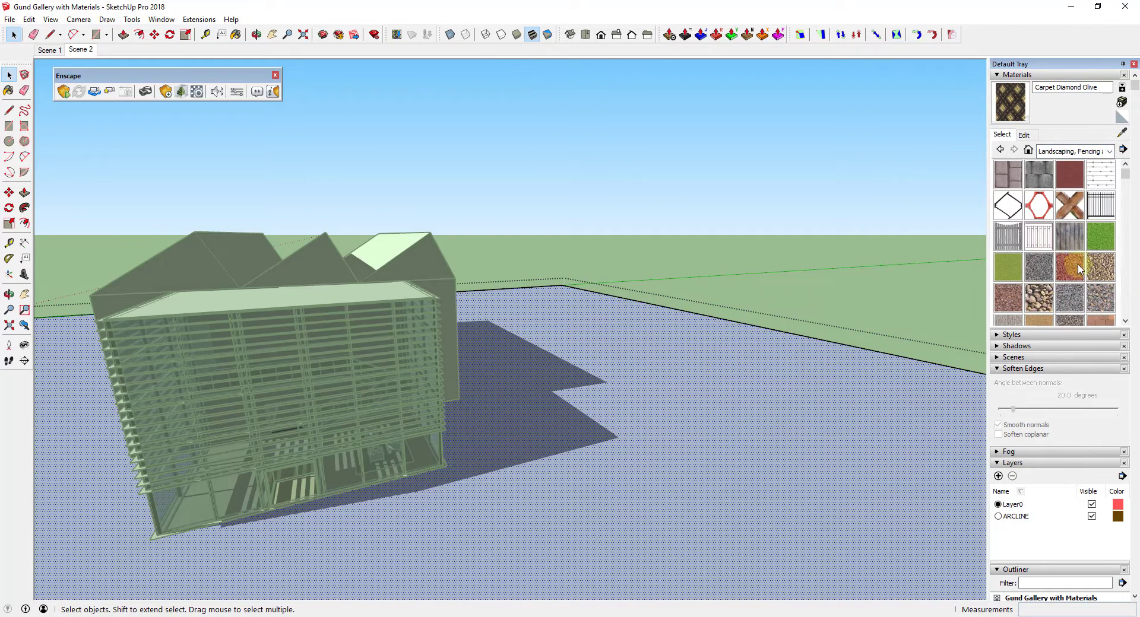
{"action": "left_click", "coordinate": [1102, 240]}
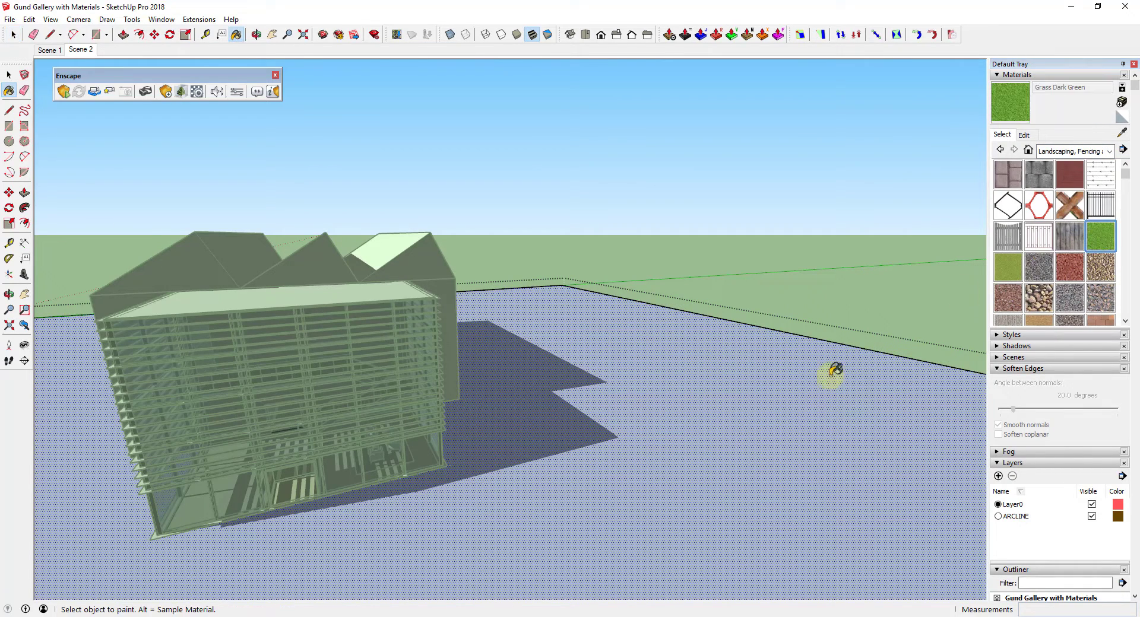
{"action": "left_click", "coordinate": [738, 421]}
{"action": "scroll", "coordinate": [511, 520], "scroll_direction": "up", "scroll_amount": 8}
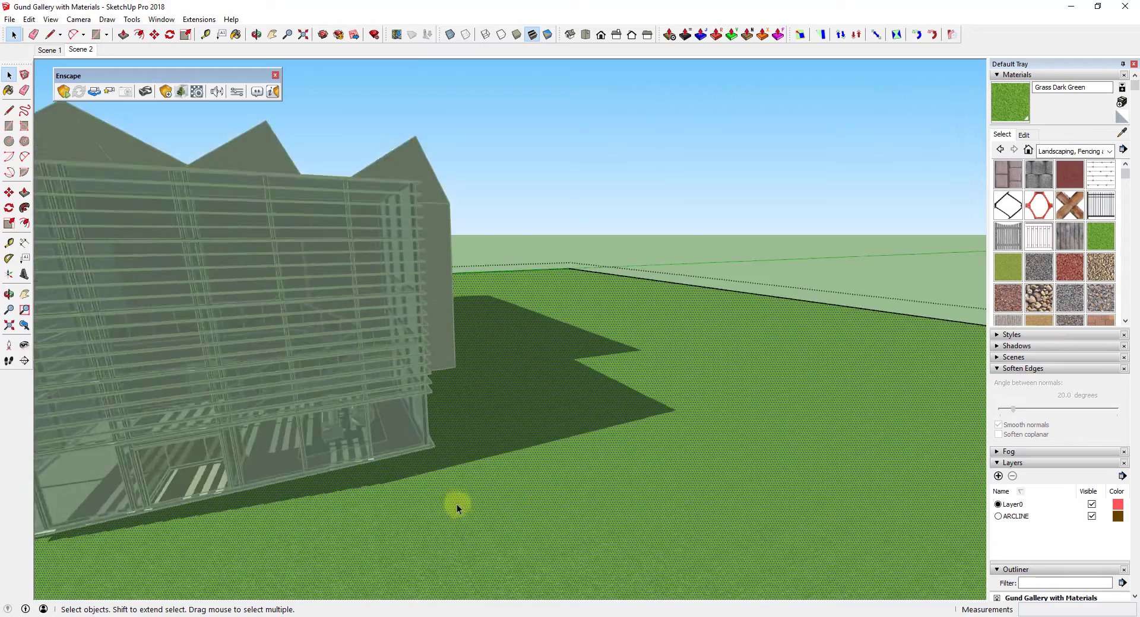
{"action": "left_click", "coordinate": [74, 50]}
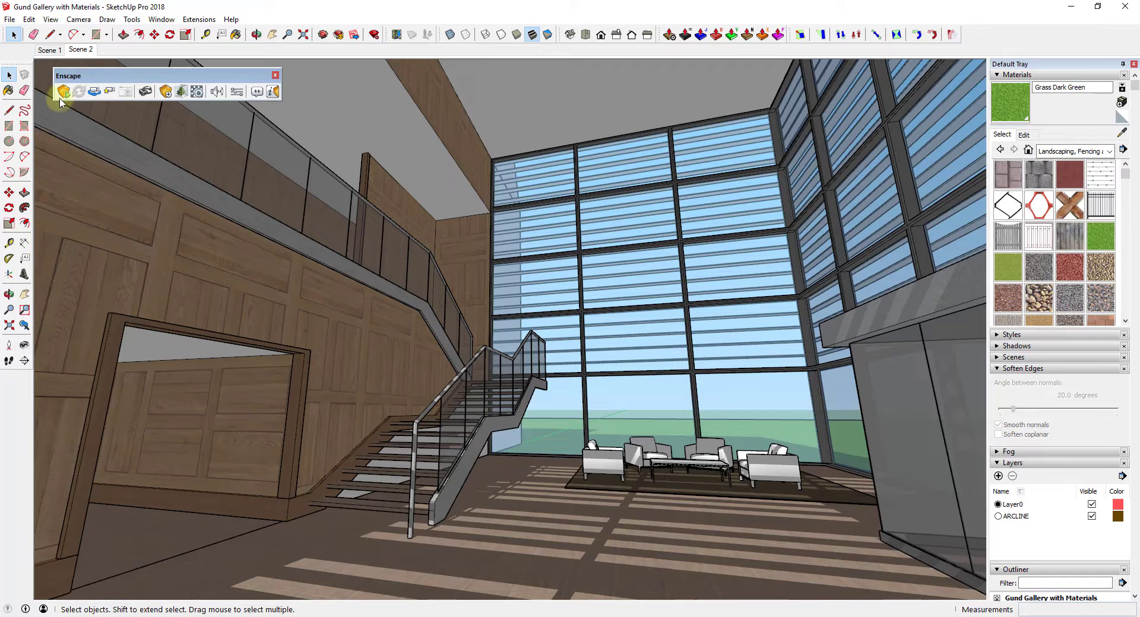
Launch Enscape and fly through the stair hall and lounge toward the grass beyond the glass.
{"action": "left_click", "coordinate": [65, 92]}
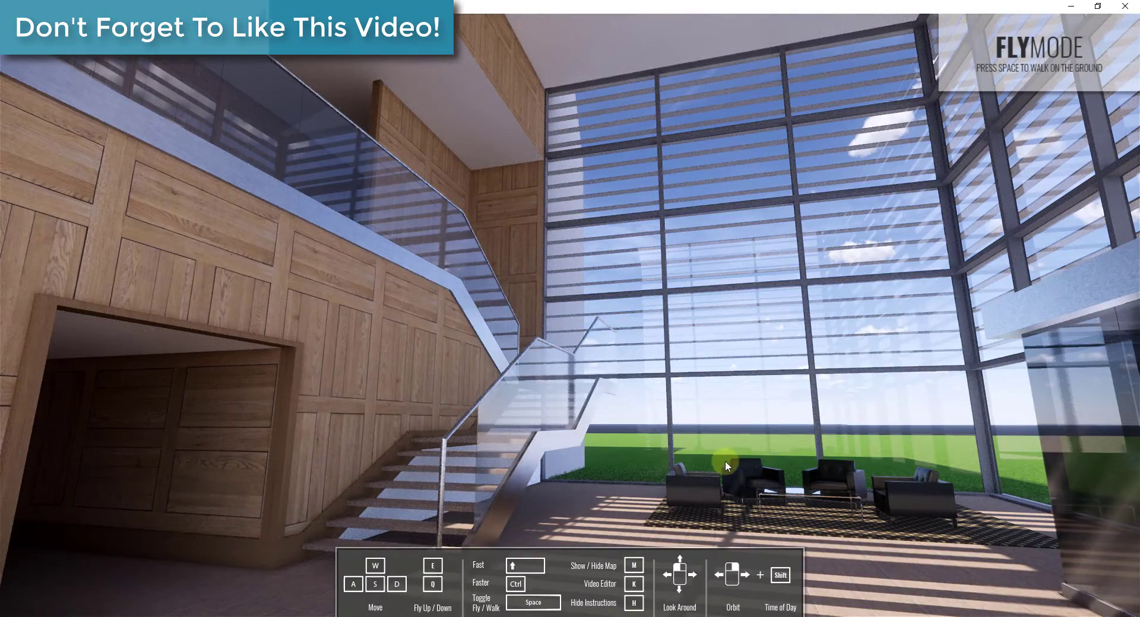
{"action": "mouse_move", "coordinate": [725, 461]}
{"action": "left_mouse_down"}
{"action": "mouse_move", "coordinate": [738, 455]}
{"action": "mouse_move", "coordinate": [715, 457]}
{"action": "mouse_move", "coordinate": [740, 456]}
{"action": "mouse_move", "coordinate": [659, 451]}
{"action": "mouse_move", "coordinate": [746, 455]}
{"action": "mouse_move", "coordinate": [715, 453]}
{"action": "mouse_move", "coordinate": [738, 457]}
{"action": "mouse_move", "coordinate": [724, 455]}
{"action": "left_mouse_up"}
{"action": "key", "text": "w"}
{"action": "key", "text": "w"}
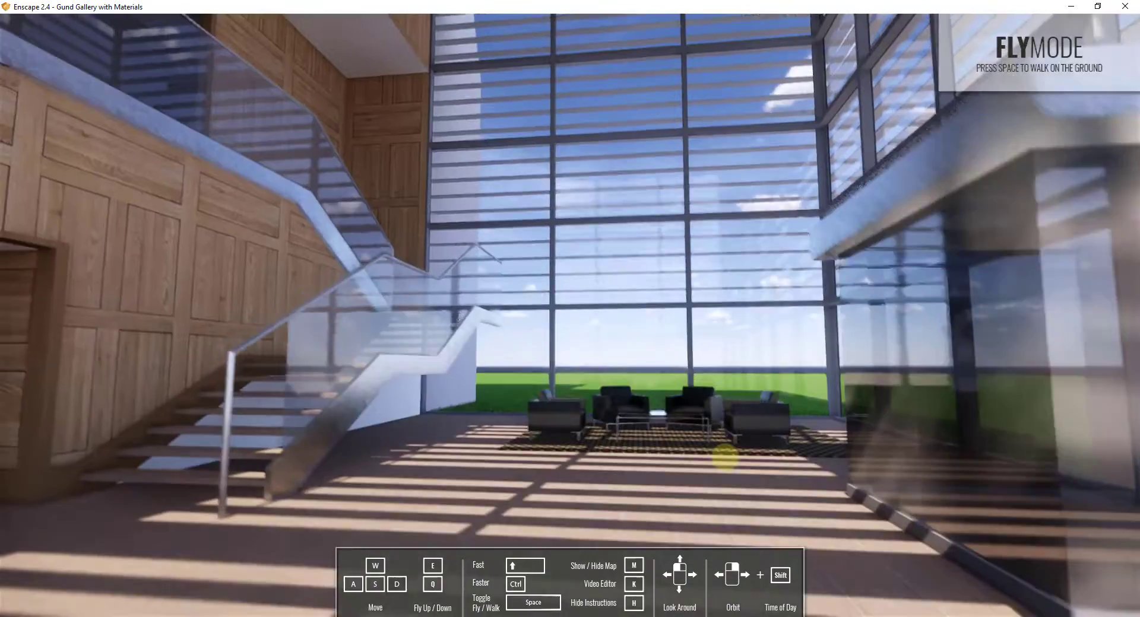
{"action": "left_click_drag", "start_coordinate": [724, 453], "coordinate": [834, 375]}
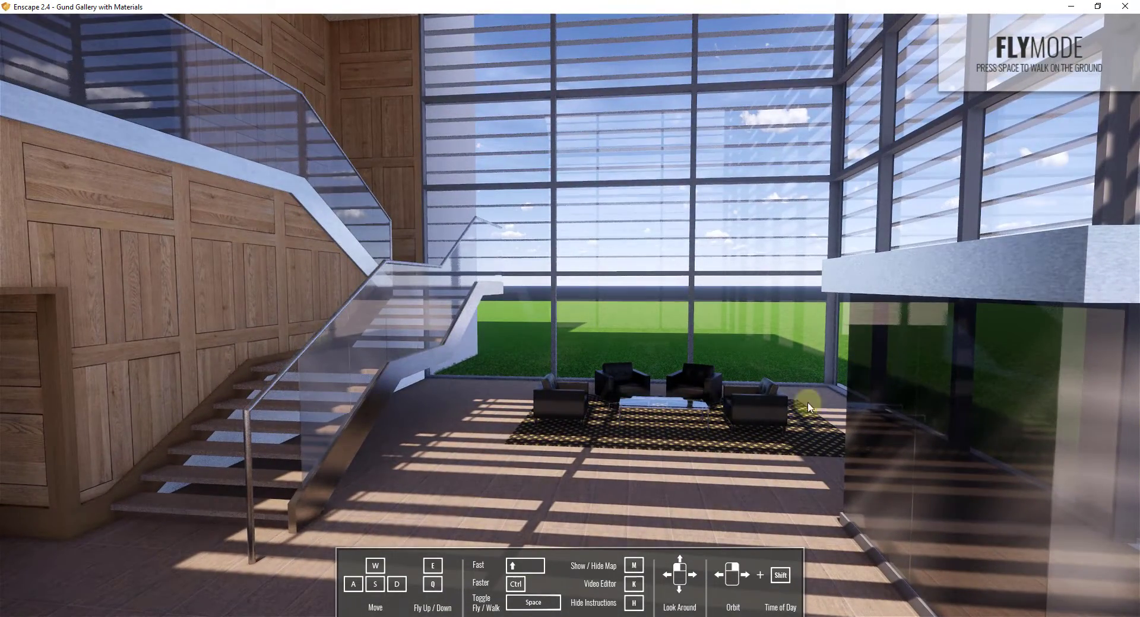
{"action": "left_click_drag", "start_coordinate": [697, 423], "coordinate": [696, 423]}
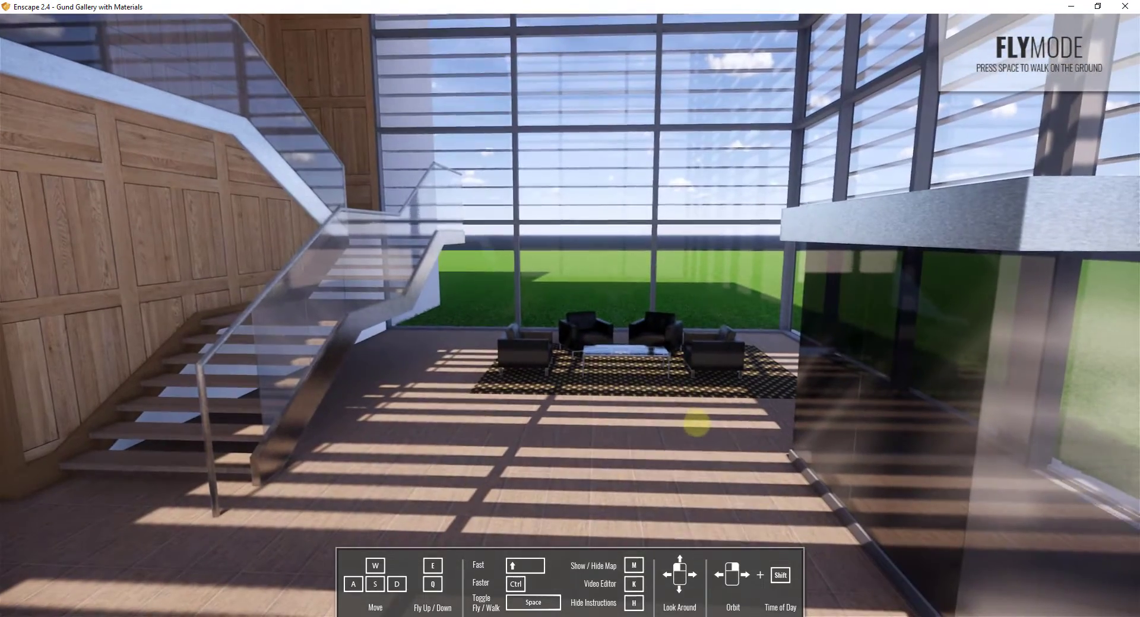
{"action": "left_click_drag", "start_coordinate": [664, 365], "coordinate": [594, 145]}
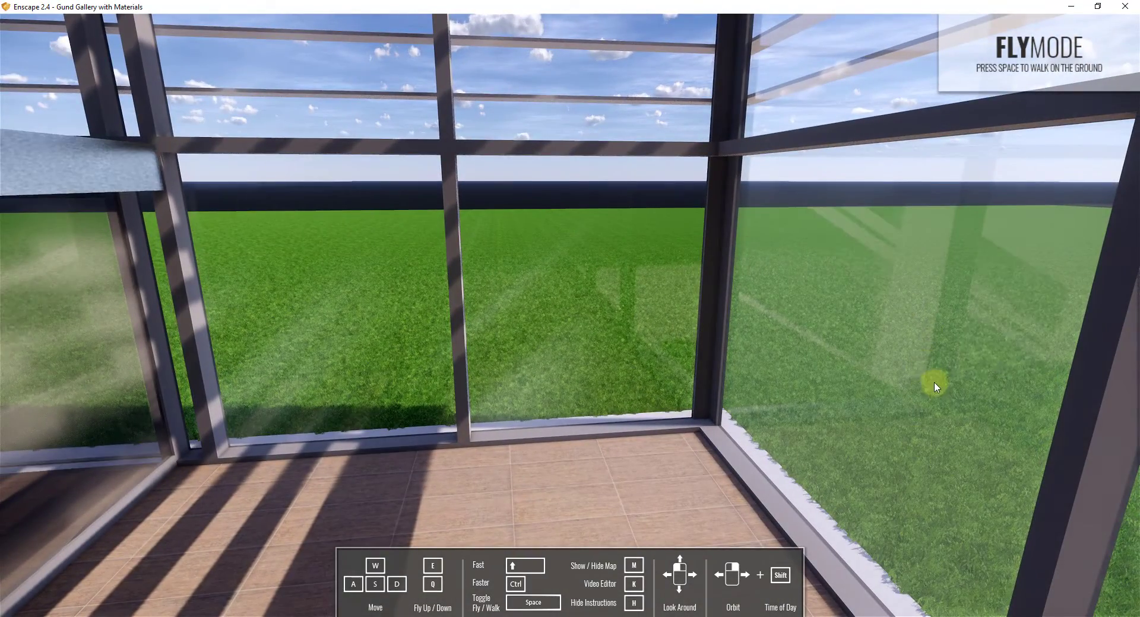
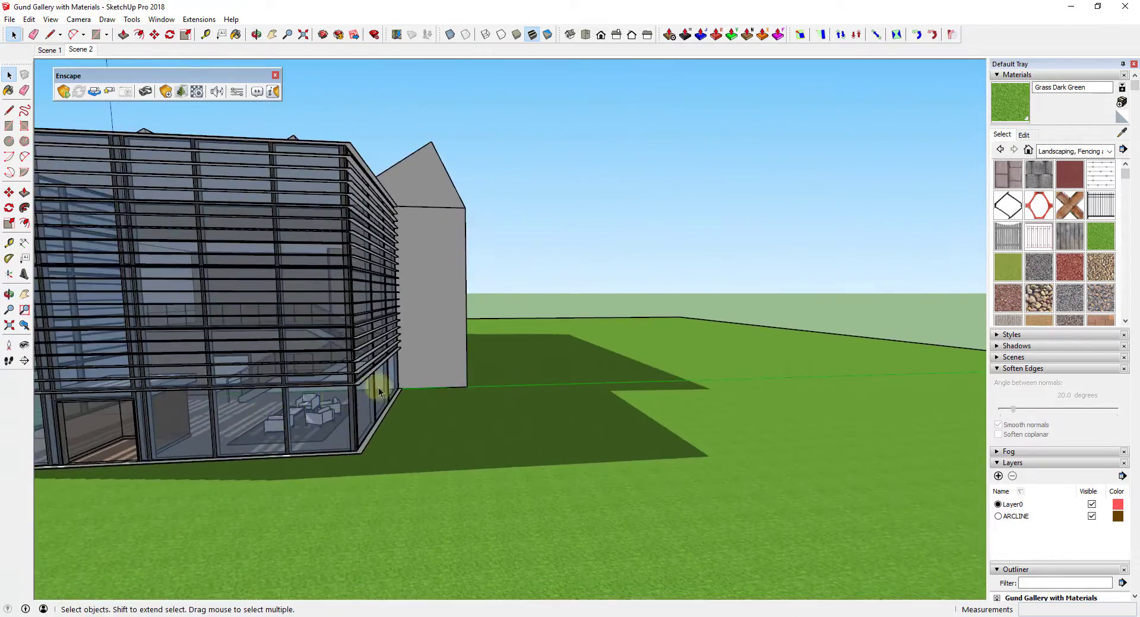
Zoom in on the grass-covered ground around the gallery building.
{"action": "scroll", "coordinate": [576, 390], "scroll_direction": "up", "scroll_amount": 5}
Browse the Enscape Asset Library down to the trees and load a deciduous tree.
{"action": "left_click", "coordinate": [180, 94]}
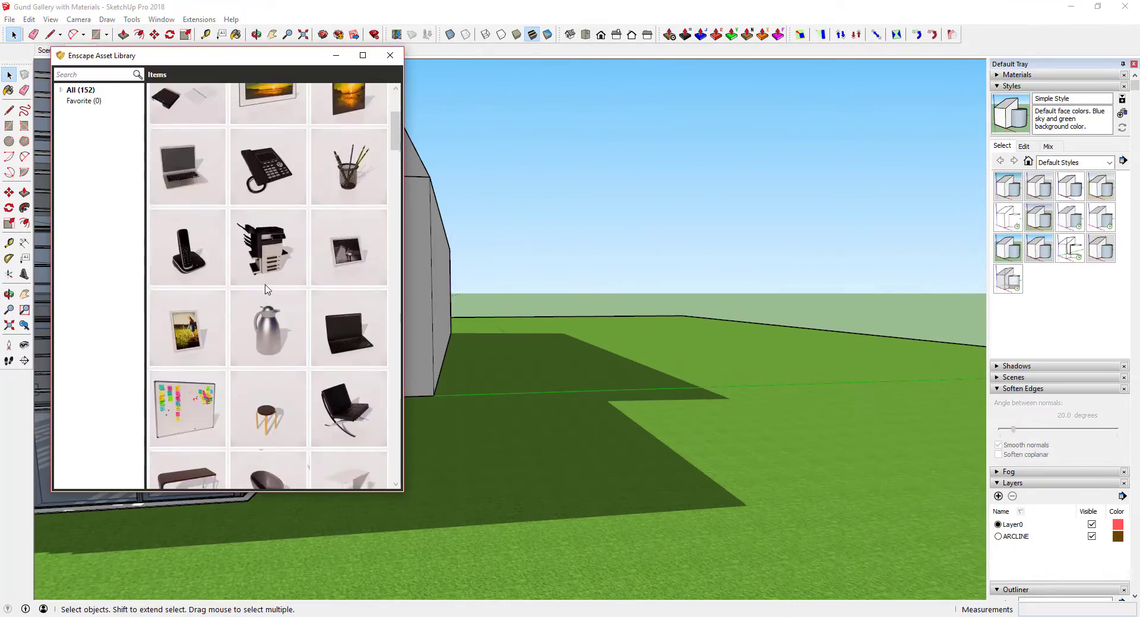
{"action": "scroll", "coordinate": [280, 278], "scroll_direction": "down", "scroll_amount": 5}
{"action": "scroll", "coordinate": [281, 278], "scroll_direction": "down", "scroll_amount": 15}
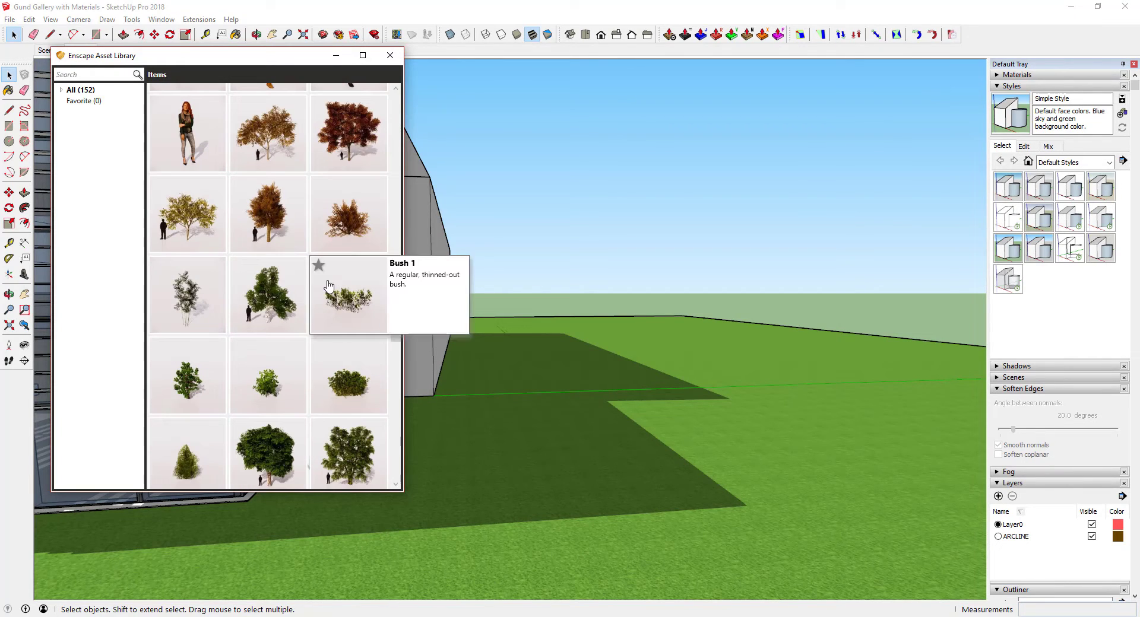
{"action": "scroll", "coordinate": [304, 364], "scroll_direction": "down", "scroll_amount": 4}
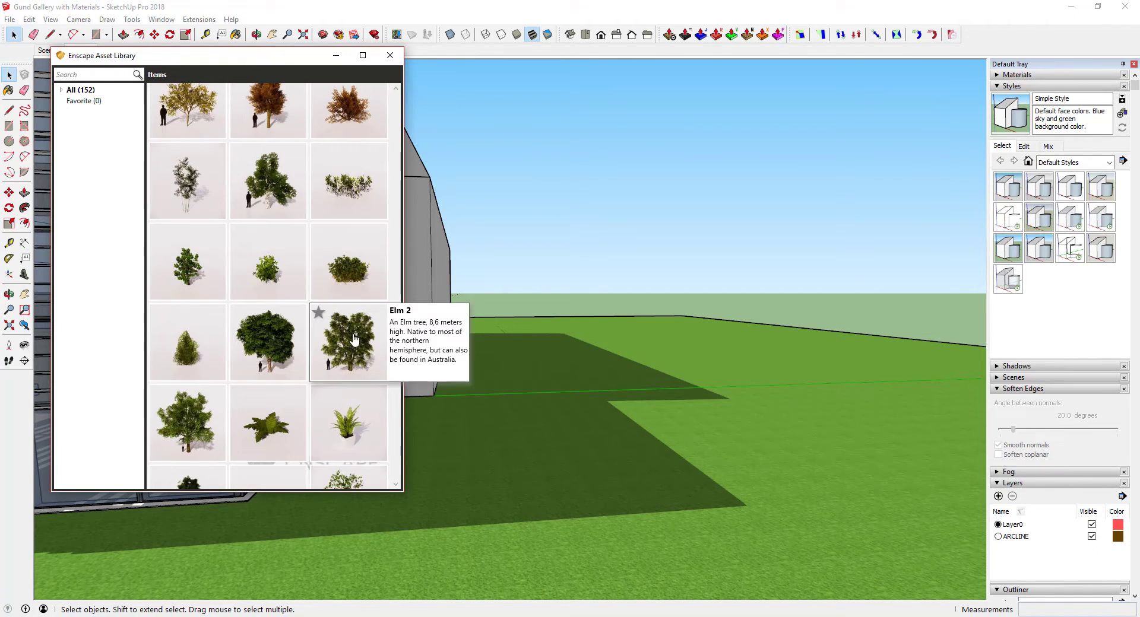
{"action": "mouse_move", "coordinate": [290, 356]}
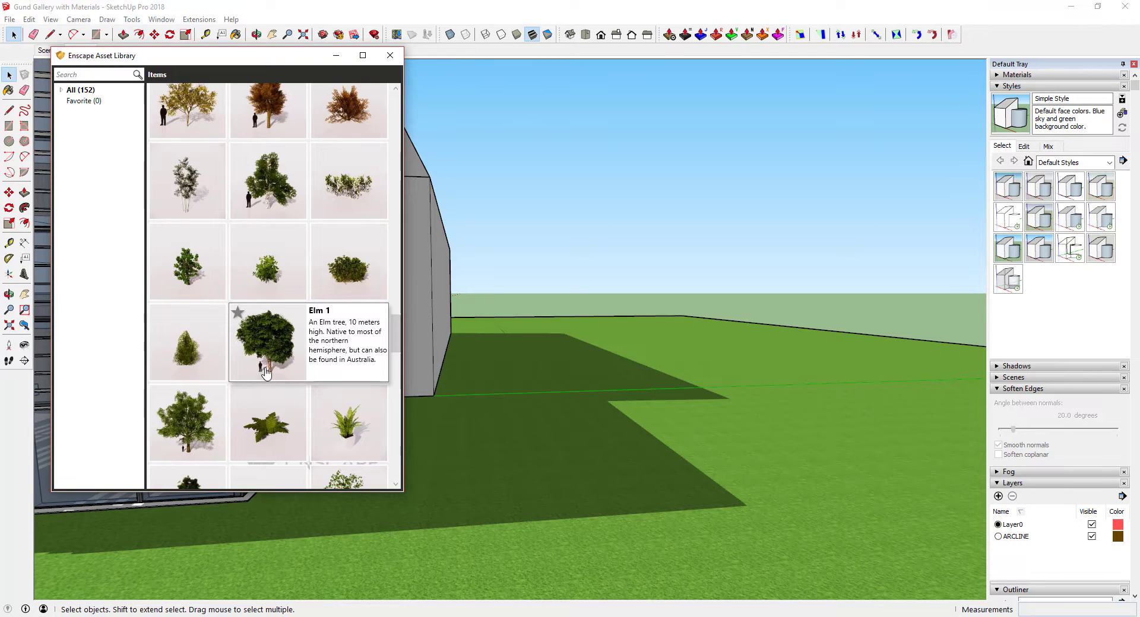
{"action": "scroll", "coordinate": [305, 339], "scroll_direction": "down", "scroll_amount": 5}
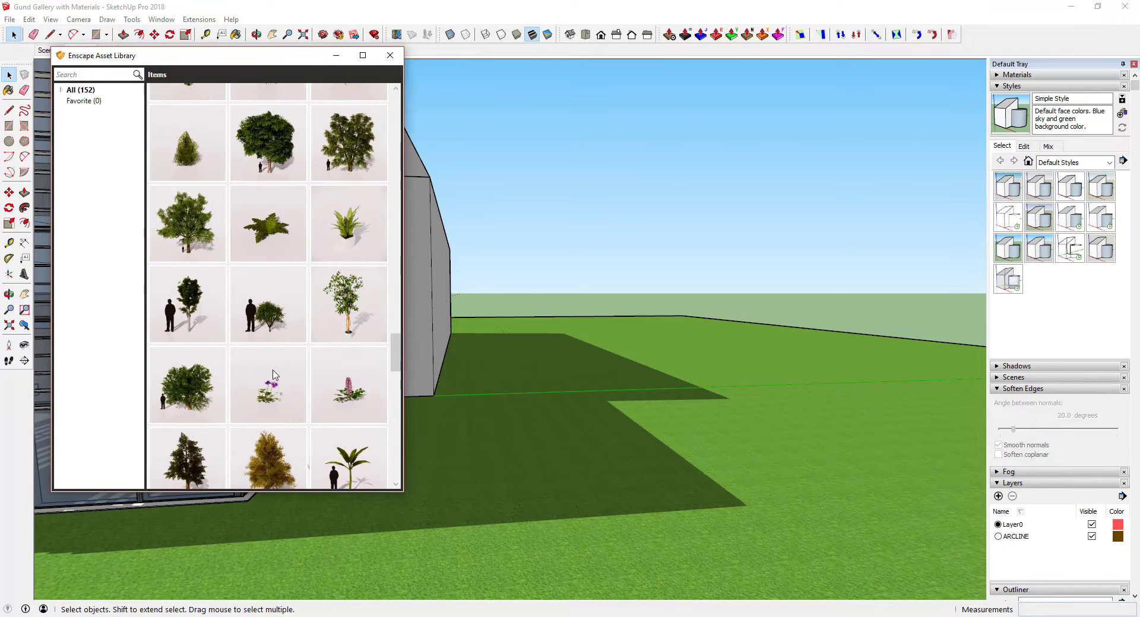
{"action": "mouse_move", "coordinate": [202, 321]}
{"action": "mouse_move", "coordinate": [189, 387]}
{"action": "scroll", "coordinate": [202, 393], "scroll_direction": "down", "scroll_amount": 3}
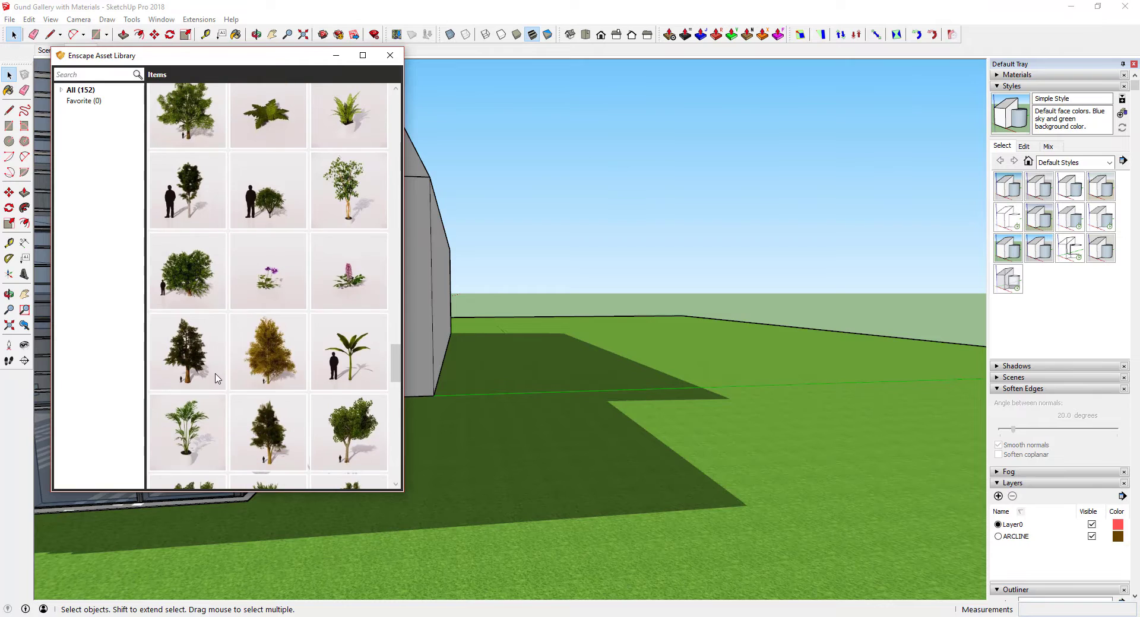
{"action": "scroll", "coordinate": [295, 365], "scroll_direction": "down", "scroll_amount": 6}
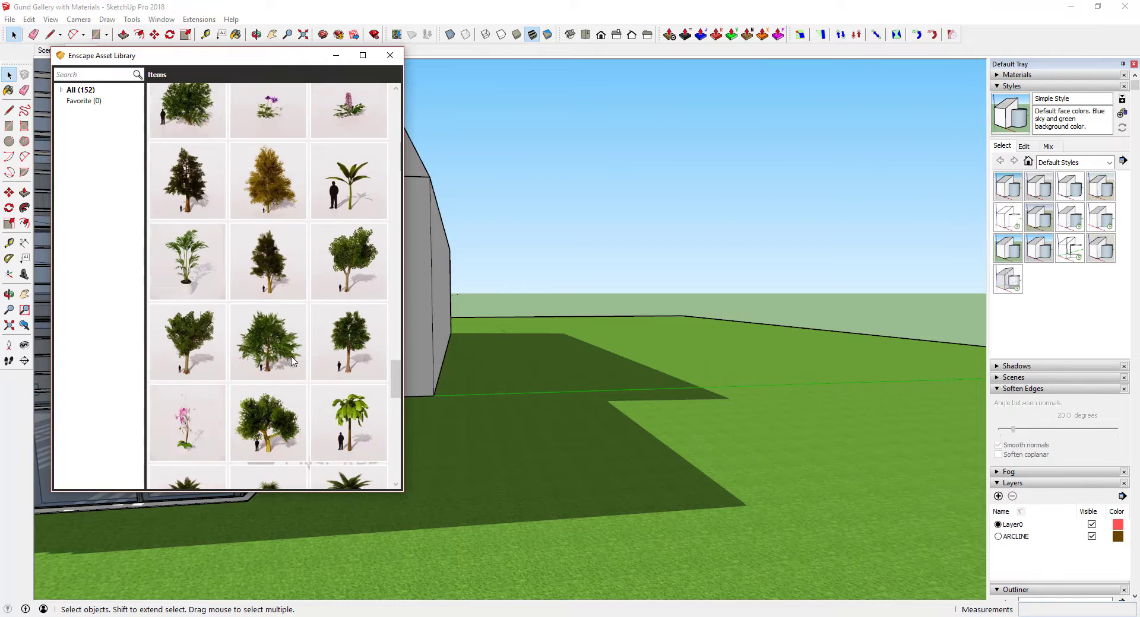
{"action": "mouse_move", "coordinate": [350, 298]}
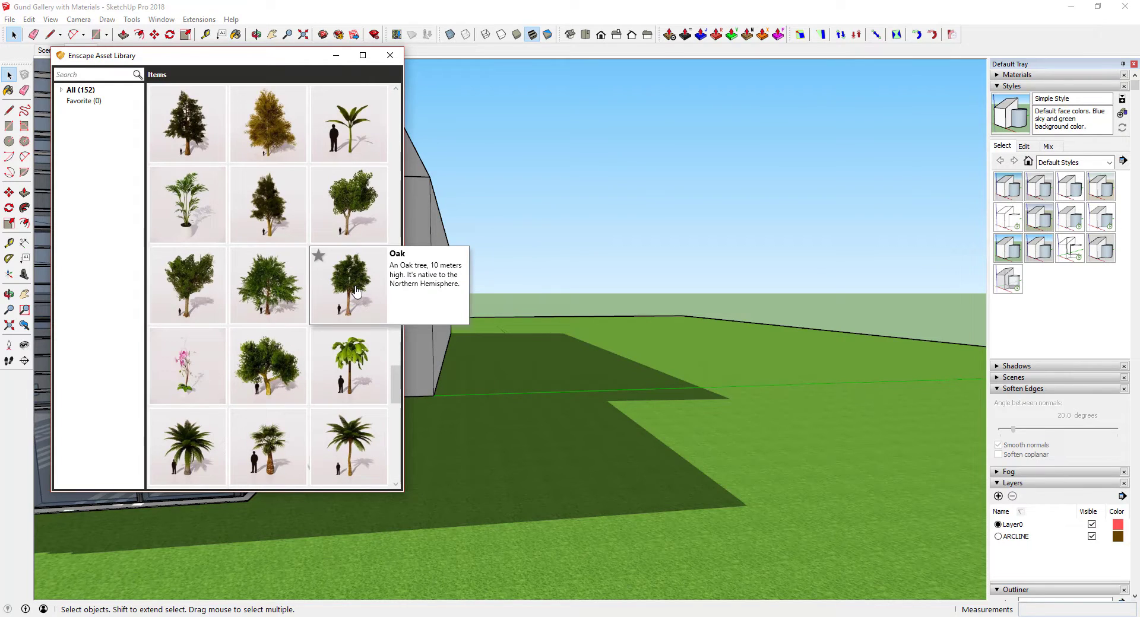
{"action": "scroll", "coordinate": [355, 292], "scroll_direction": "down", "scroll_amount": 8}
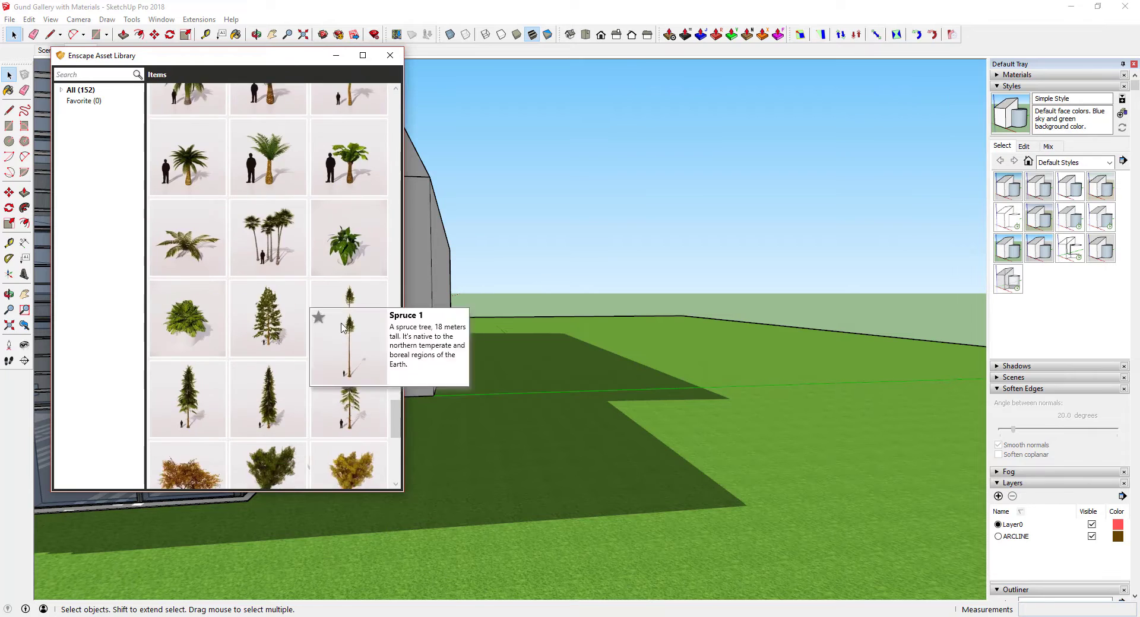
{"action": "scroll", "coordinate": [279, 333], "scroll_direction": "down", "scroll_amount": 2}
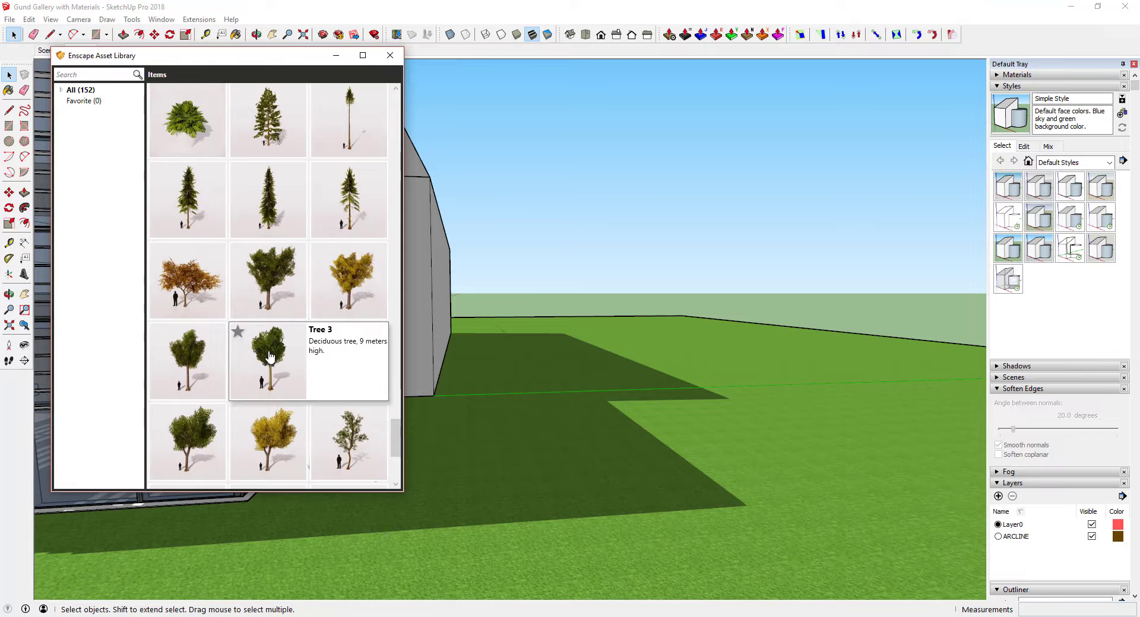
{"action": "scroll", "coordinate": [272, 440], "scroll_direction": "down", "scroll_amount": 8}
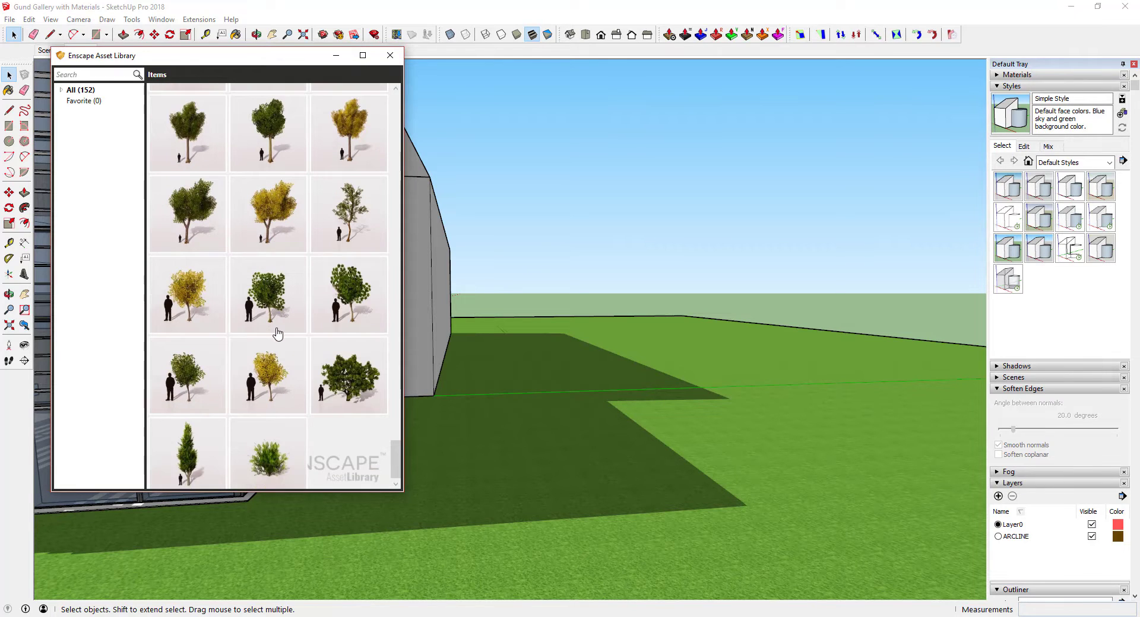
{"action": "scroll", "coordinate": [270, 374], "scroll_direction": "up", "scroll_amount": 4}
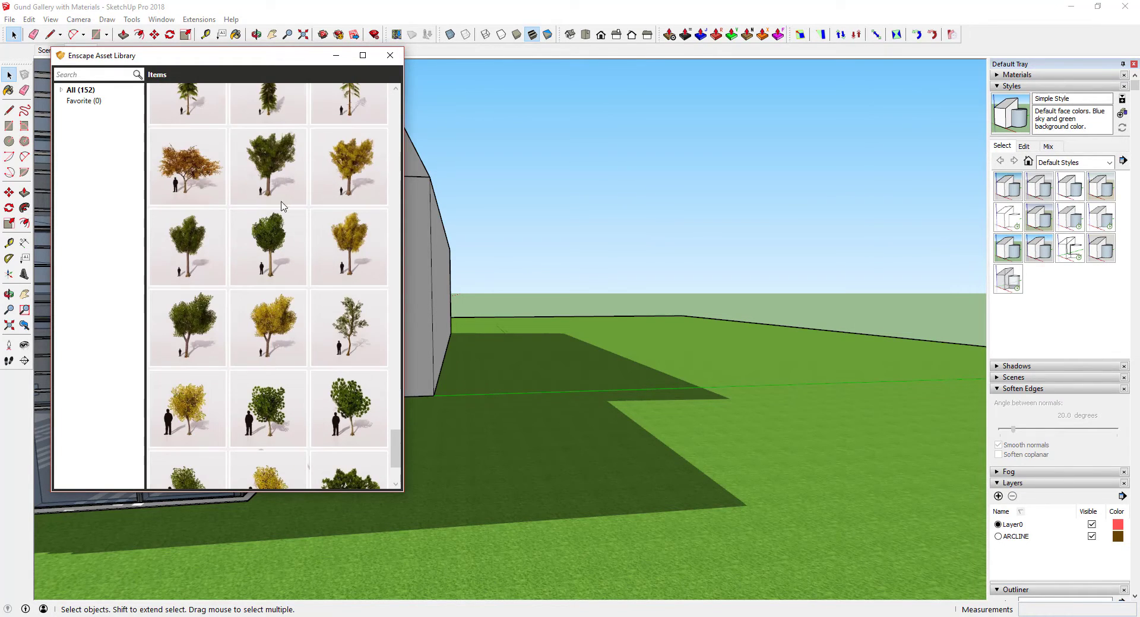
{"action": "left_click", "coordinate": [280, 177]}
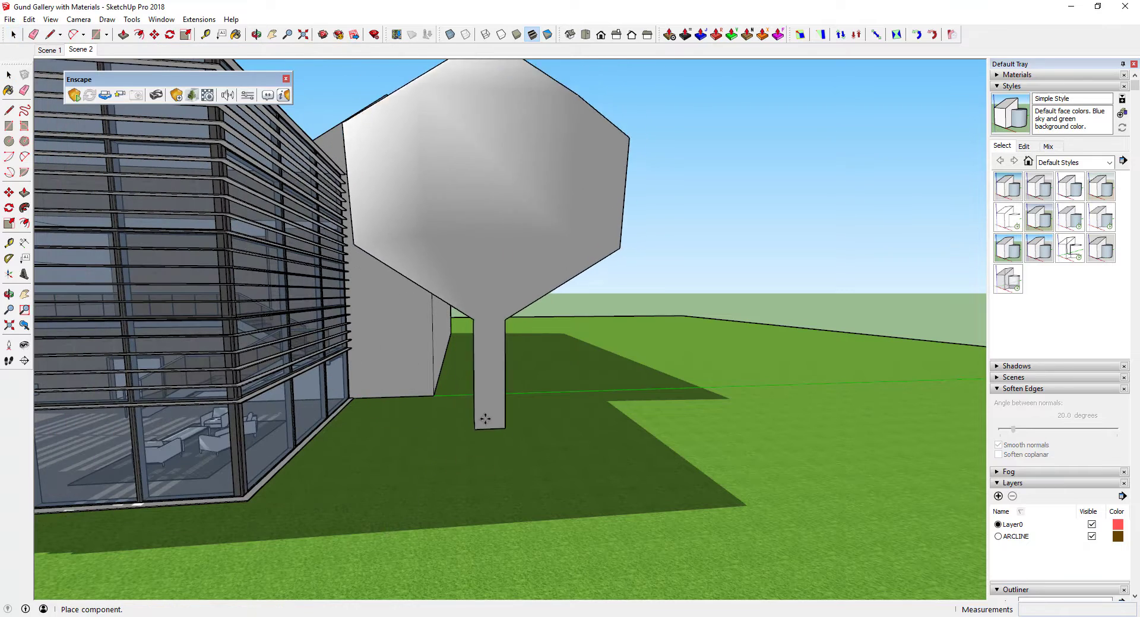
Place three deciduous trees on the lawn, then start Enscape from the Scene 2 lobby view.
{"action": "left_click", "coordinate": [512, 405]}
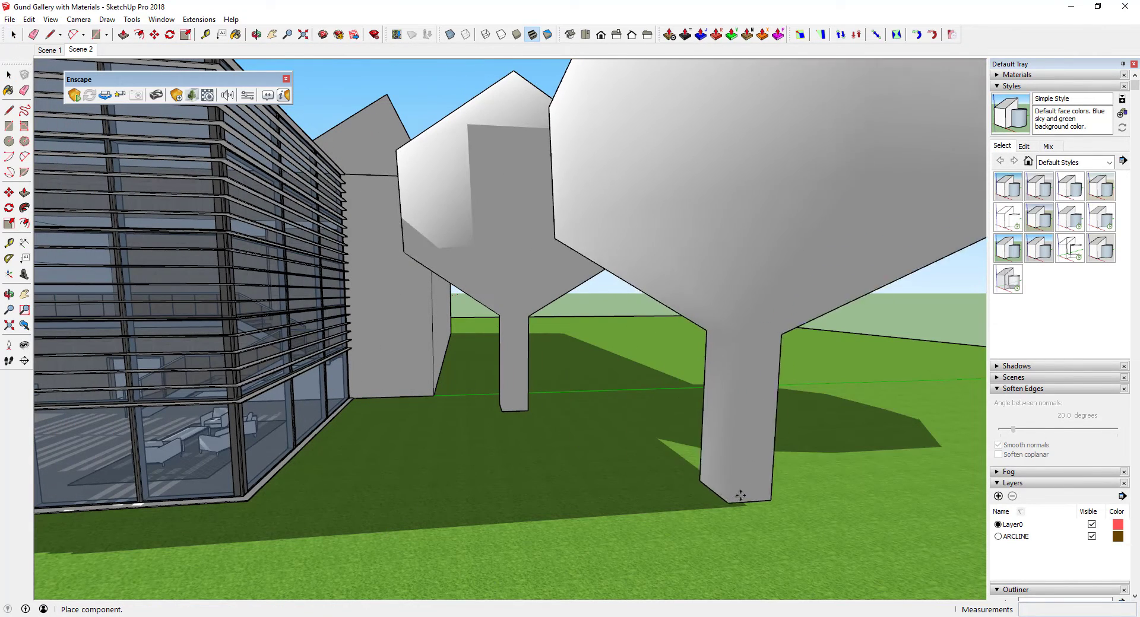
{"action": "left_click", "coordinate": [740, 496]}
{"action": "middle_click_drag", "start_coordinate": [617, 438], "coordinate": [715, 404]}
{"action": "left_click", "coordinate": [815, 364]}
{"action": "key", "text": "space"}
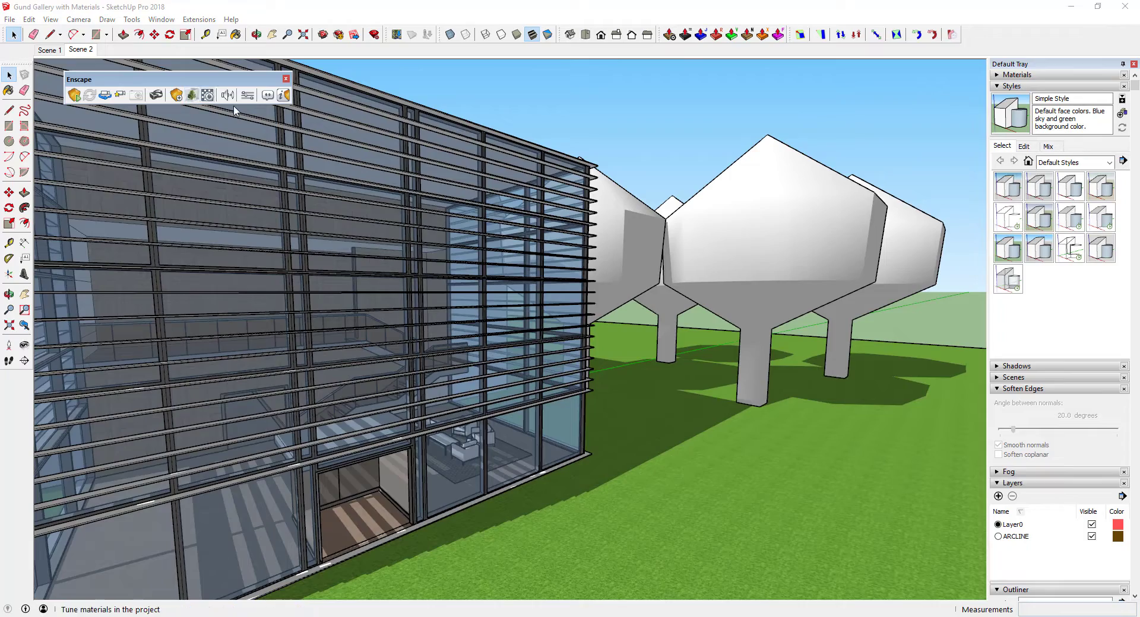
{"action": "left_click", "coordinate": [77, 50]}
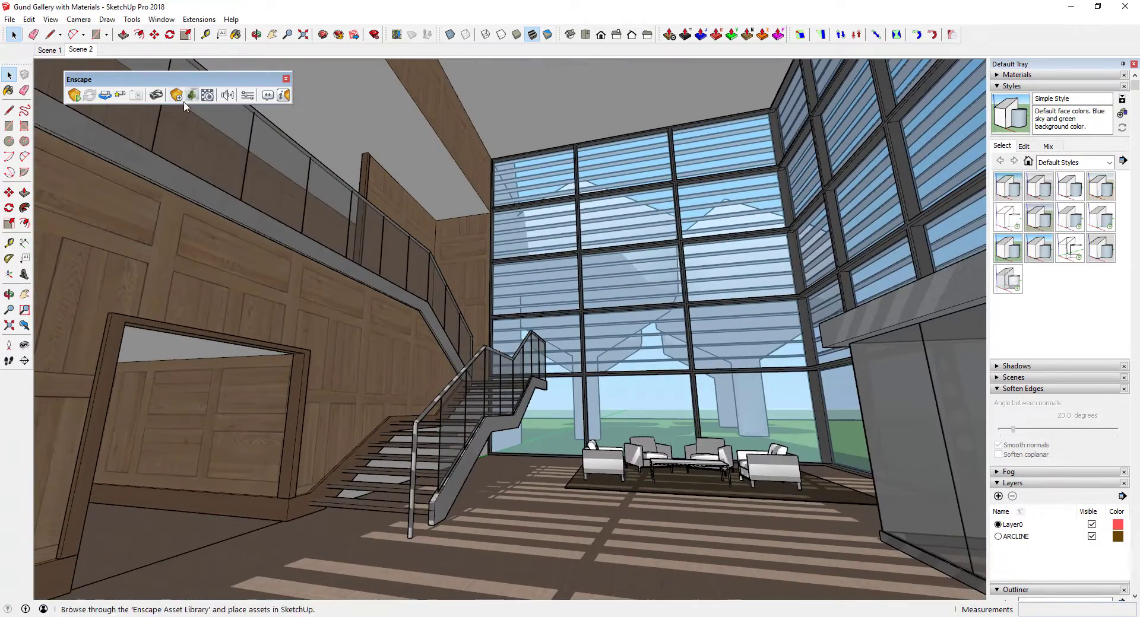
{"action": "left_click", "coordinate": [74, 96]}
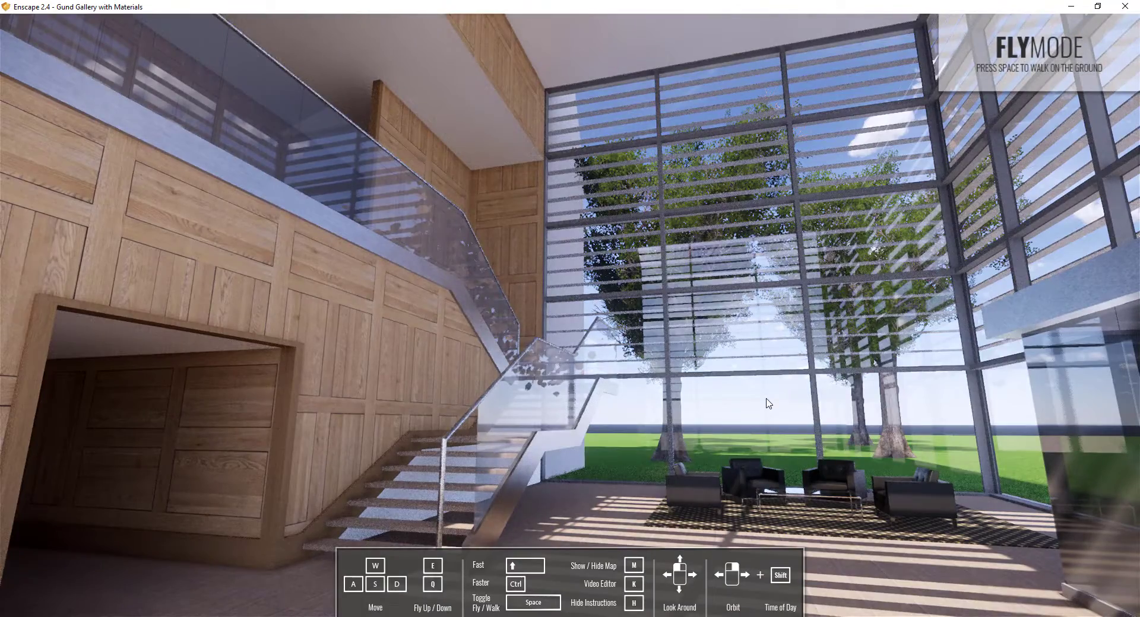
Fly the Enscape camera around the lobby, turning, backing up, and raising and lowering it.
{"action": "left_click_drag", "start_coordinate": [769, 404], "coordinate": [900, 478]}
{"action": "key", "text": "s"}
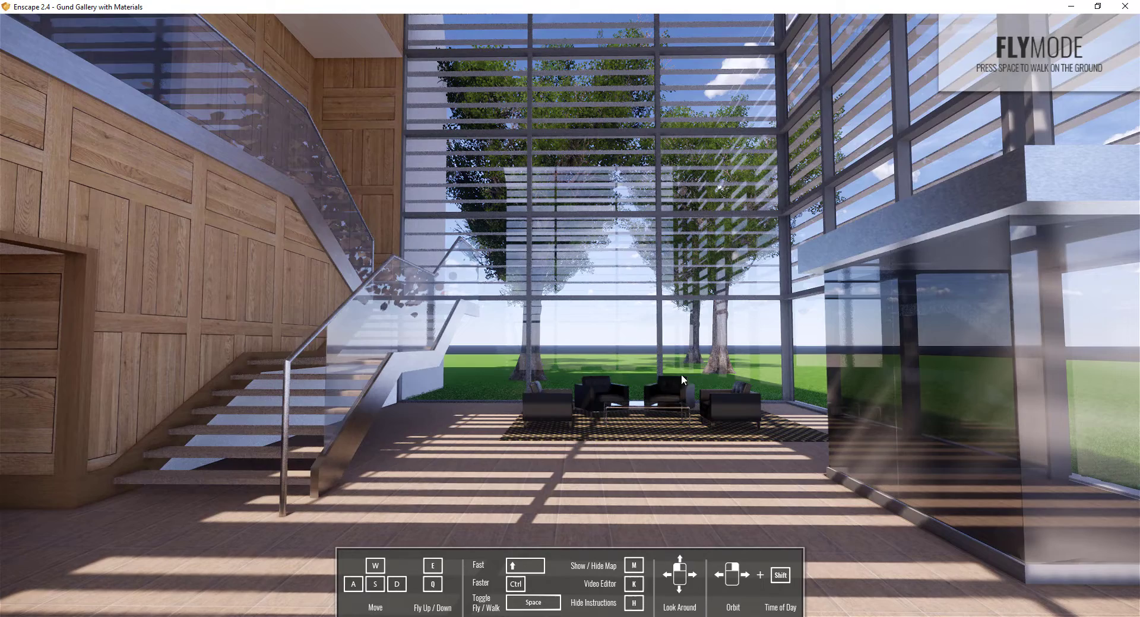
{"action": "left_click_drag", "start_coordinate": [672, 349], "coordinate": [682, 369]}
{"action": "key", "text": "w"}
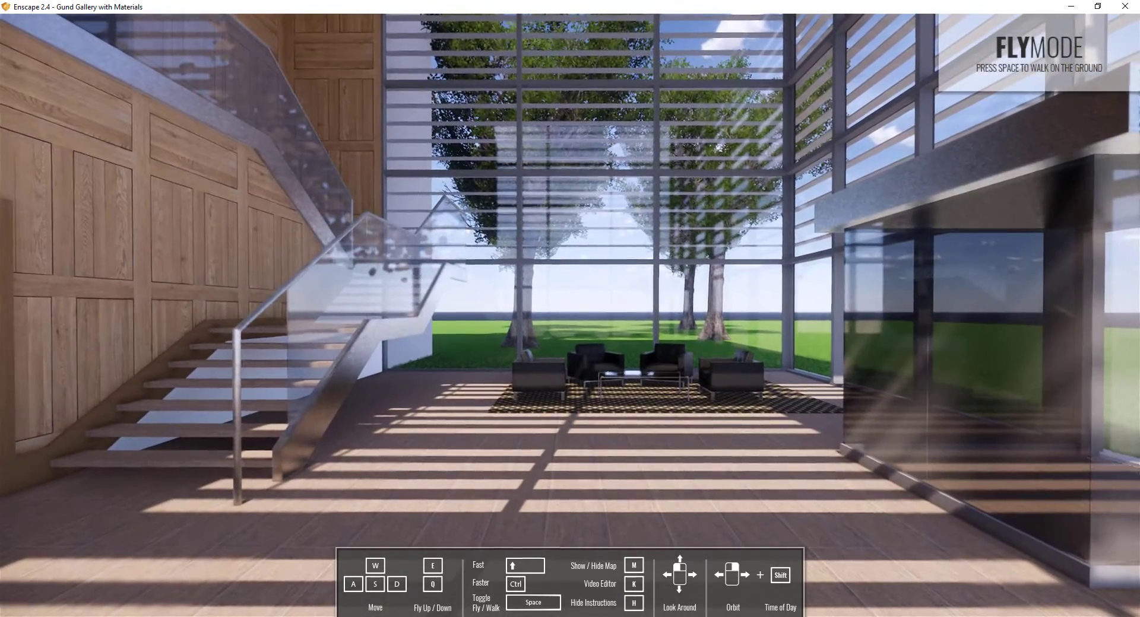
{"action": "key", "text": "e"}
{"action": "key", "text": "q"}
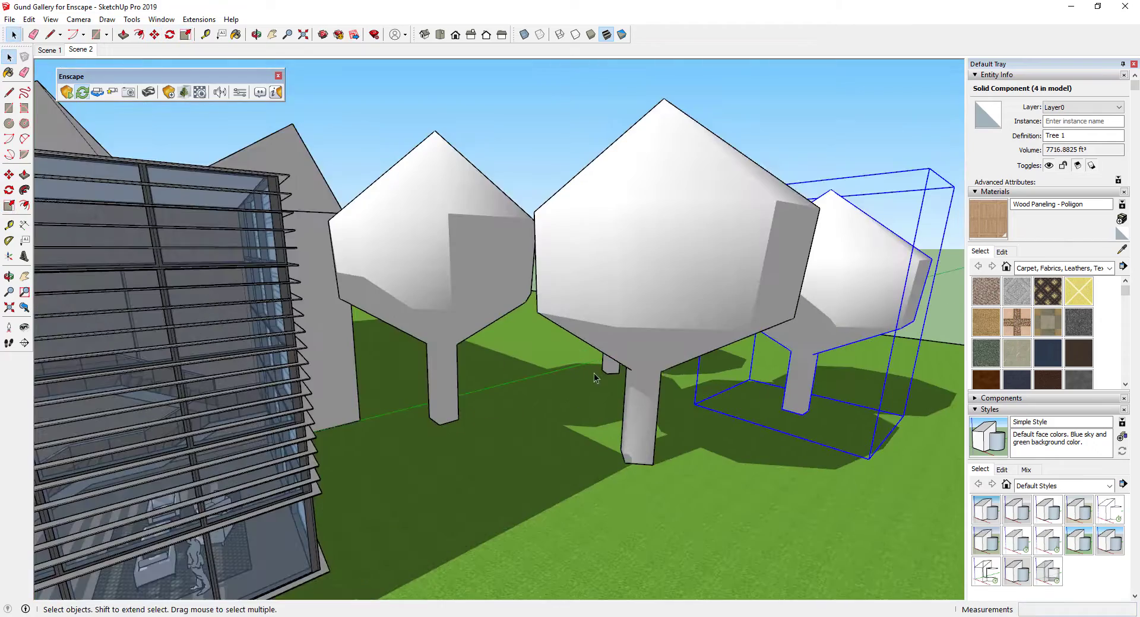
Filter the Enscape Asset Library to Vegetation and pick the Tree 7 bush.
{"action": "left_click", "coordinate": [184, 92]}
{"action": "left_click", "coordinate": [127, 157]}
{"action": "scroll", "coordinate": [287, 333], "scroll_direction": "down", "scroll_amount": 3}
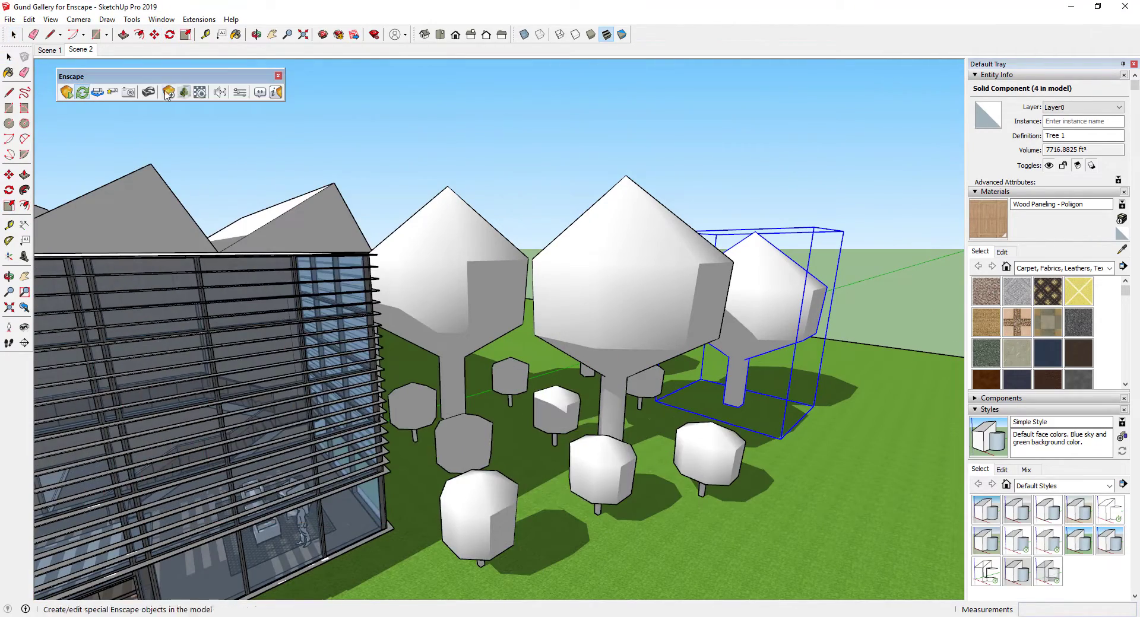
{"action": "left_click", "coordinate": [184, 92]}
{"action": "left_click", "coordinate": [269, 453]}
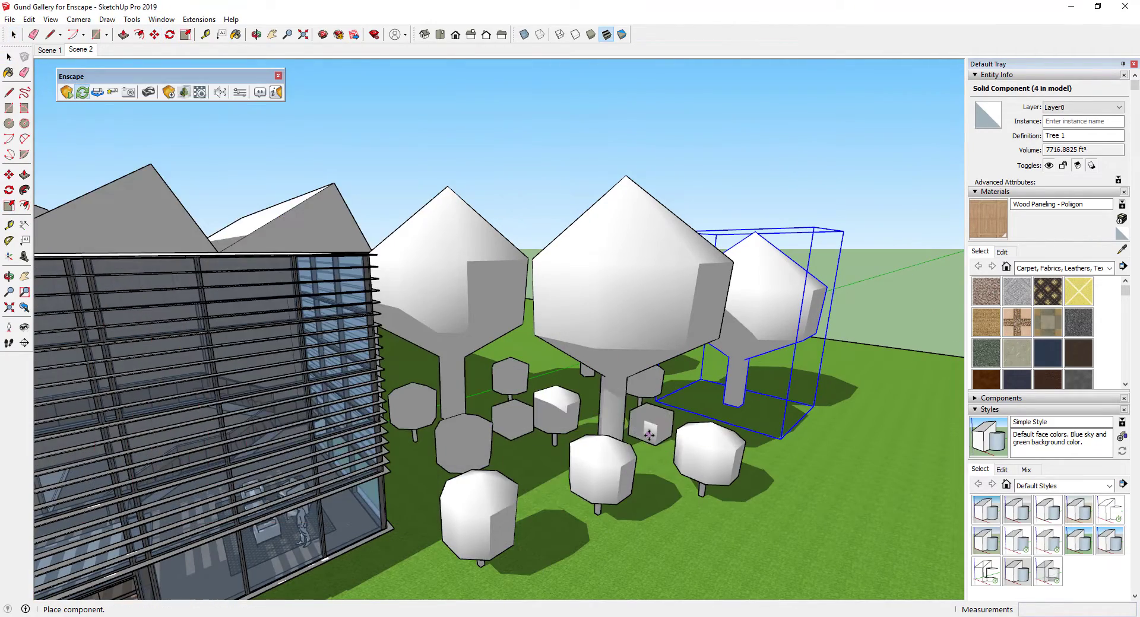
Place several Tree 7 bushes among the trees on the lawn.
{"action": "left_click", "coordinate": [650, 426]}
{"action": "left_click", "coordinate": [543, 507]}
{"action": "scroll", "coordinate": [543, 507], "scroll_direction": "up", "scroll_amount": 2}
{"action": "scroll", "coordinate": [224, 427], "scroll_direction": "down", "scroll_amount": 3}
{"action": "scroll", "coordinate": [476, 507], "scroll_direction": "up", "scroll_amount": 3}
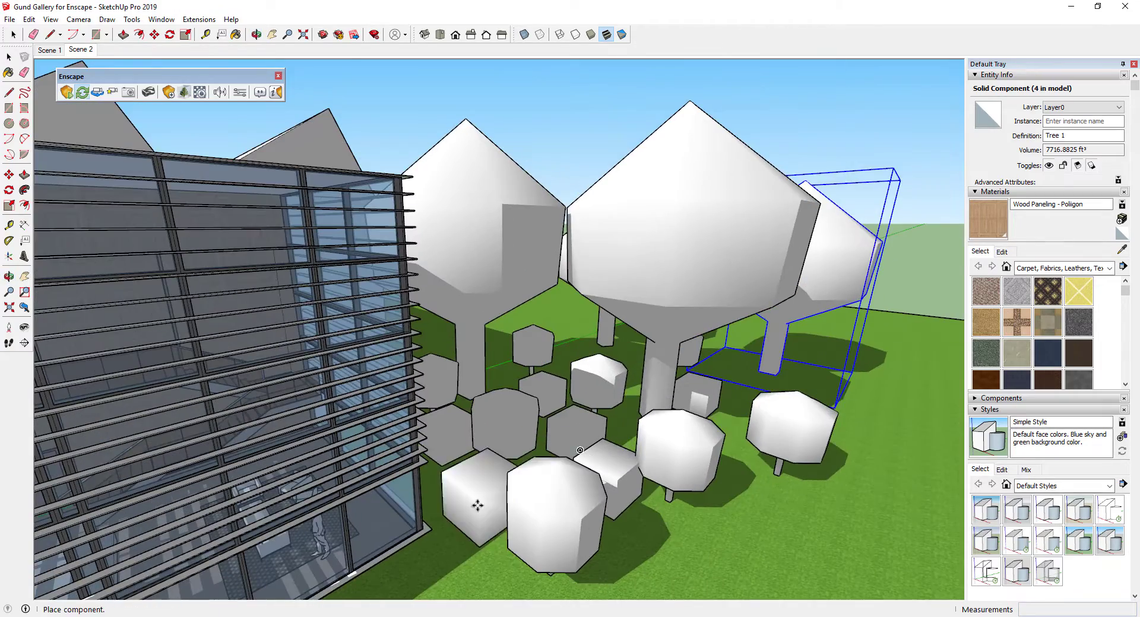
{"action": "left_click", "coordinate": [476, 507]}
{"action": "key", "text": "space"}
Scale one bush and move a pair of selected bushes to new spots.
{"action": "left_click", "coordinate": [573, 433], "text": "shift"}
{"action": "key", "text": "s"}
{"action": "key", "text": "space"}
{"action": "middle_click_drag", "start_coordinate": [511, 463], "coordinate": [535, 504]}
{"action": "left_click", "coordinate": [471, 521]}
{"action": "left_click", "coordinate": [567, 496], "text": "shift"}
{"action": "key", "text": "m"}
{"action": "left_click", "coordinate": [564, 498]}
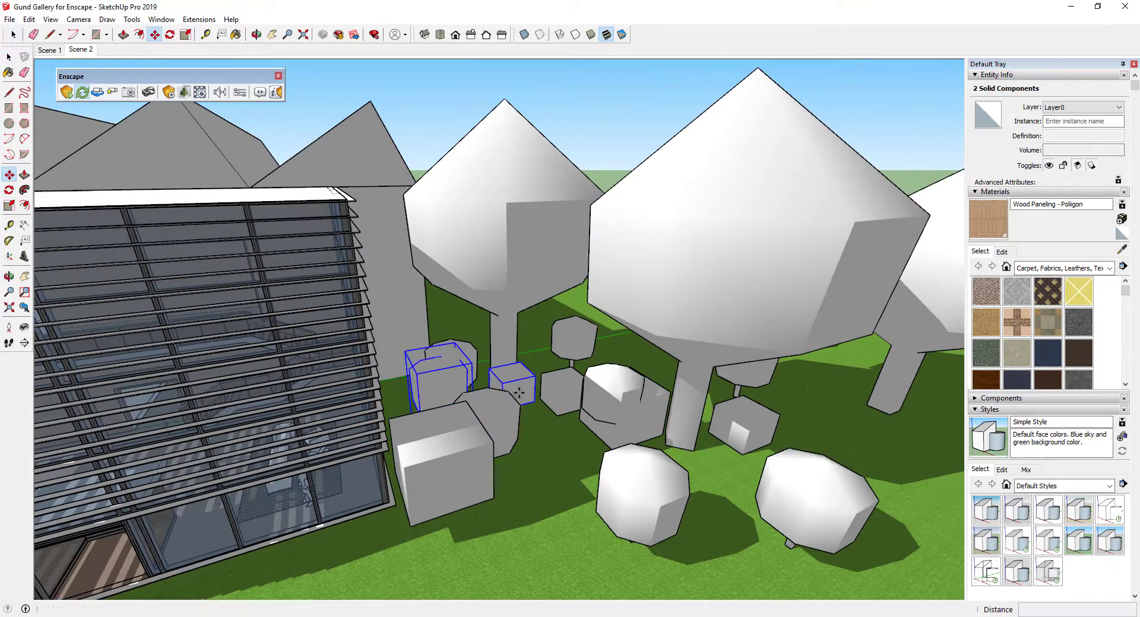
{"action": "scroll", "coordinate": [677, 376], "scroll_direction": "down", "scroll_amount": 3}
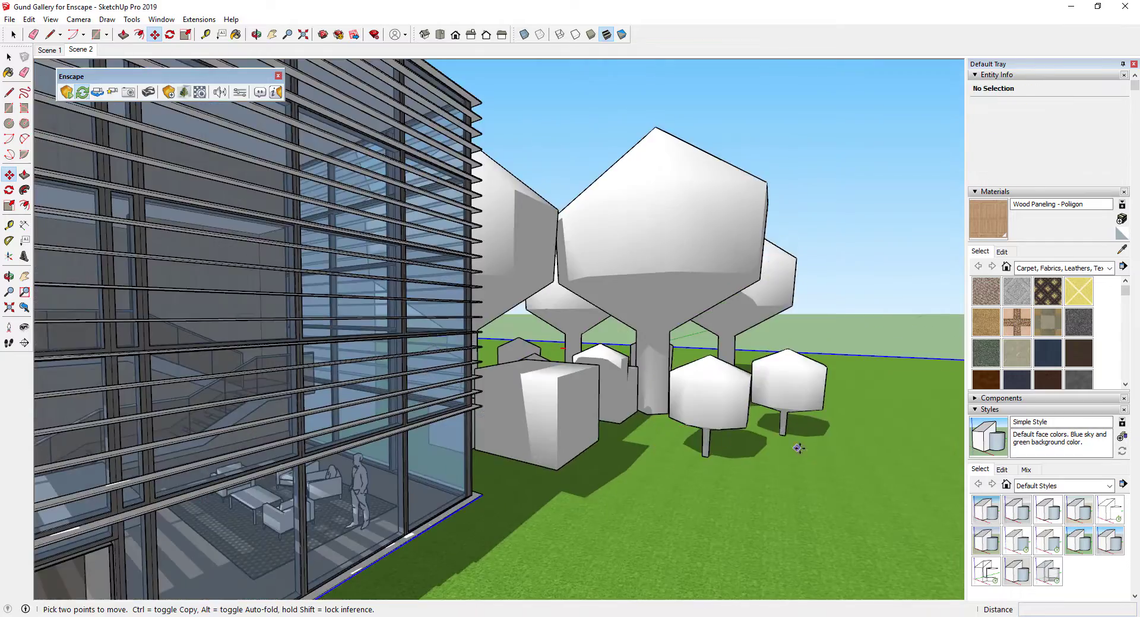
Move another Tree 7 bush closer to the glass facade.
{"action": "key", "text": "space"}
{"action": "left_click", "coordinate": [558, 415]}
{"action": "scroll", "coordinate": [623, 445], "scroll_direction": "down", "scroll_amount": 3}
{"action": "scroll", "coordinate": [649, 425], "scroll_direction": "up", "scroll_amount": 4}
{"action": "key", "text": "m"}
{"action": "left_click", "coordinate": [649, 425]}
{"action": "scroll", "coordinate": [451, 344], "scroll_direction": "up", "scroll_amount": 3}
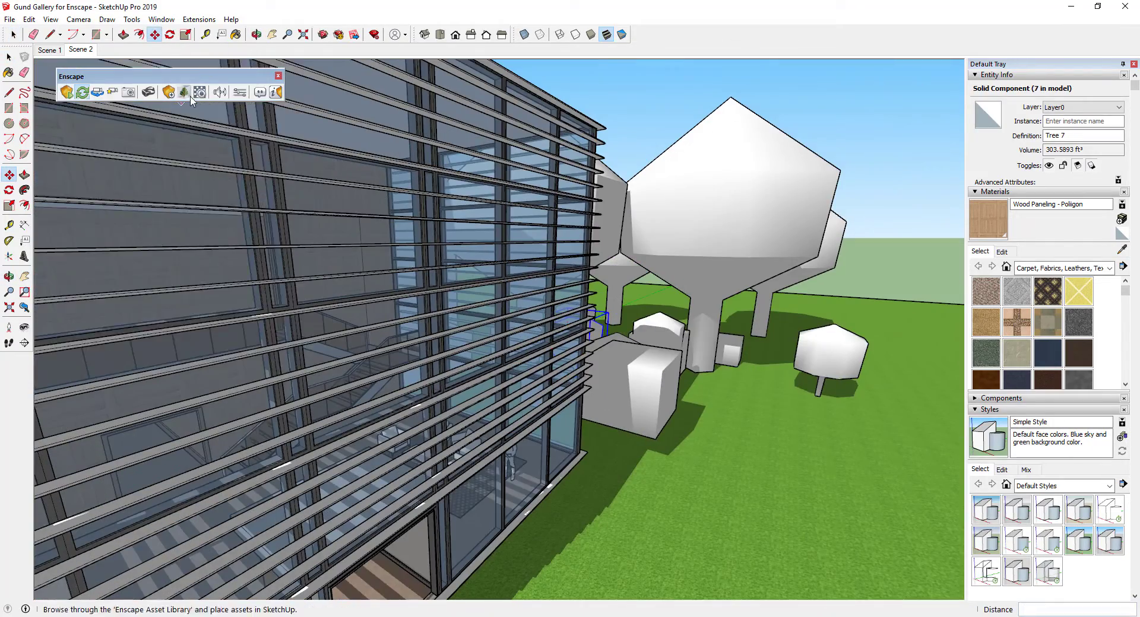
{"action": "left_click", "coordinate": [199, 92]}
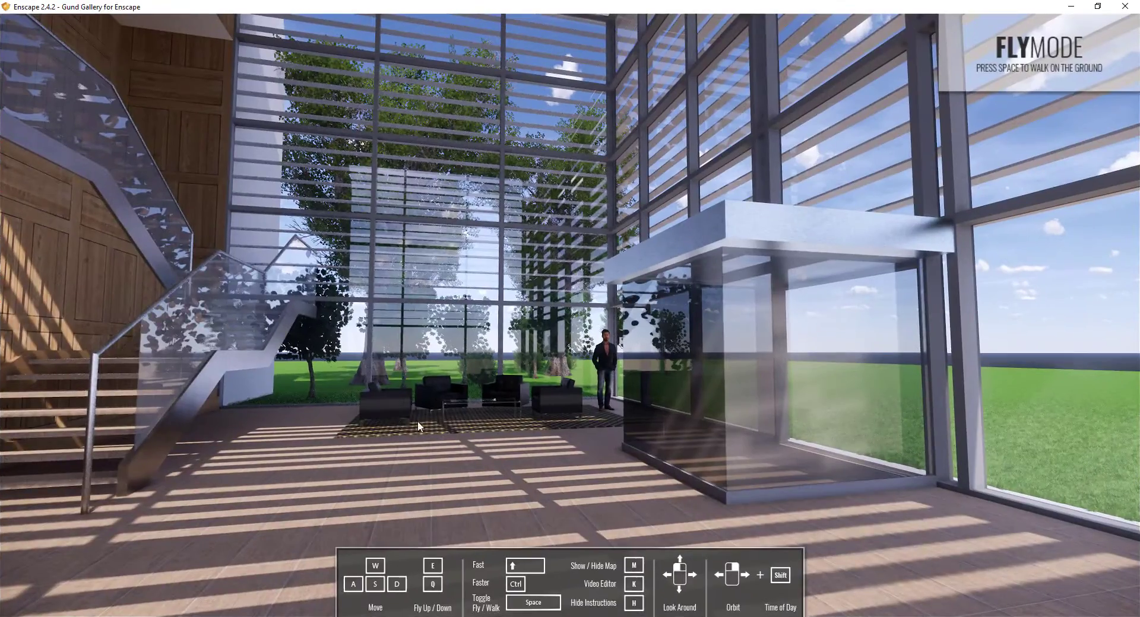
Back out through the facade, fly back in, and turn to frame the tall lobby windows.
{"action": "key", "text": "s"}
{"action": "key", "text": "w"}
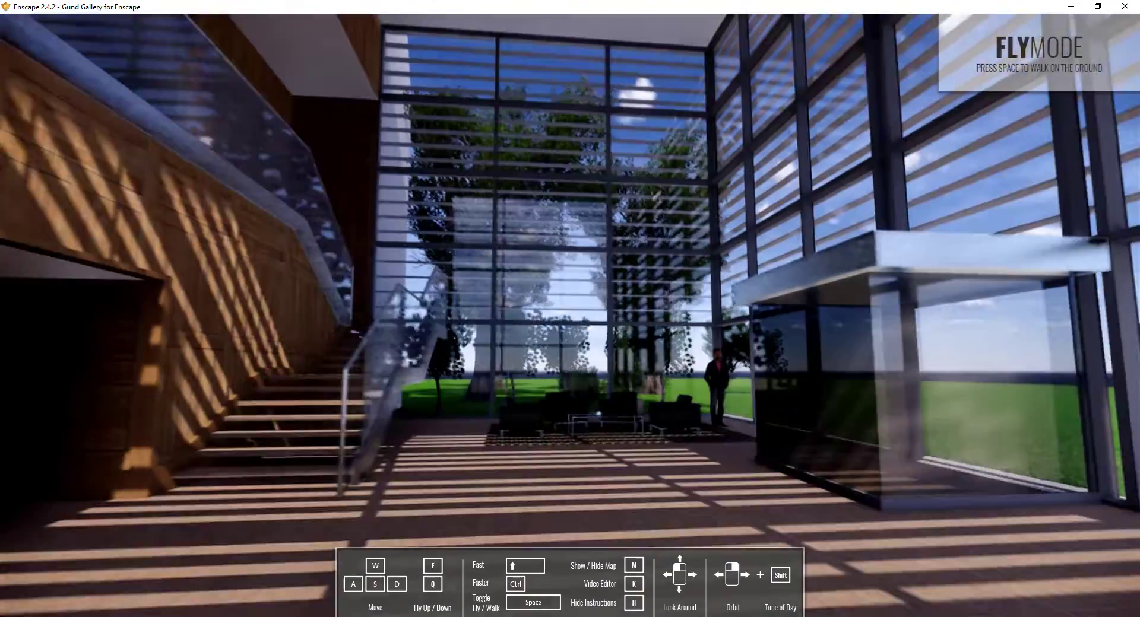
{"action": "left_click_drag", "start_coordinate": [647, 311], "coordinate": [622, 322]}
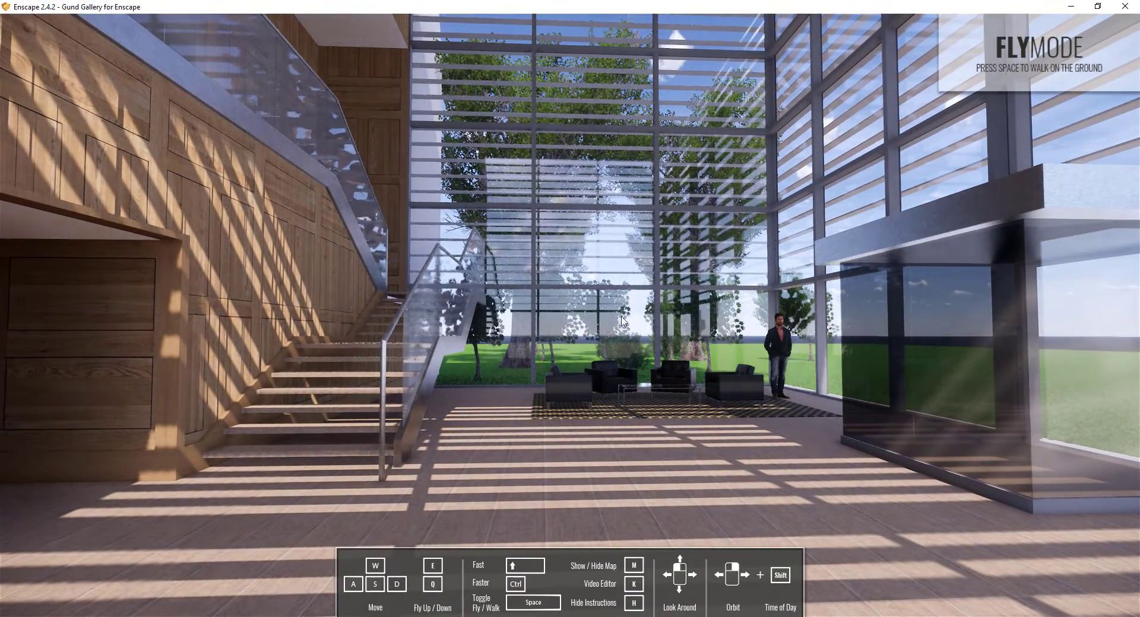
{"action": "left_click_drag", "start_coordinate": [662, 304], "coordinate": [578, 362]}
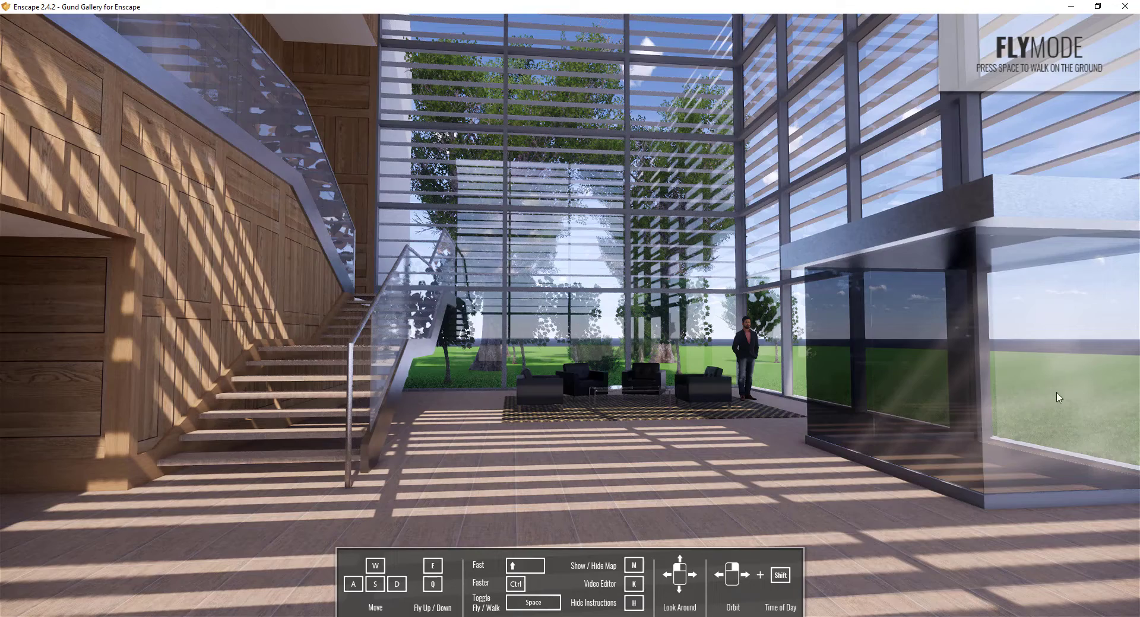
{"action": "left_click_drag", "start_coordinate": [504, 363], "coordinate": [506, 395]}
{"action": "left_click_drag", "start_coordinate": [628, 337], "coordinate": [625, 342]}
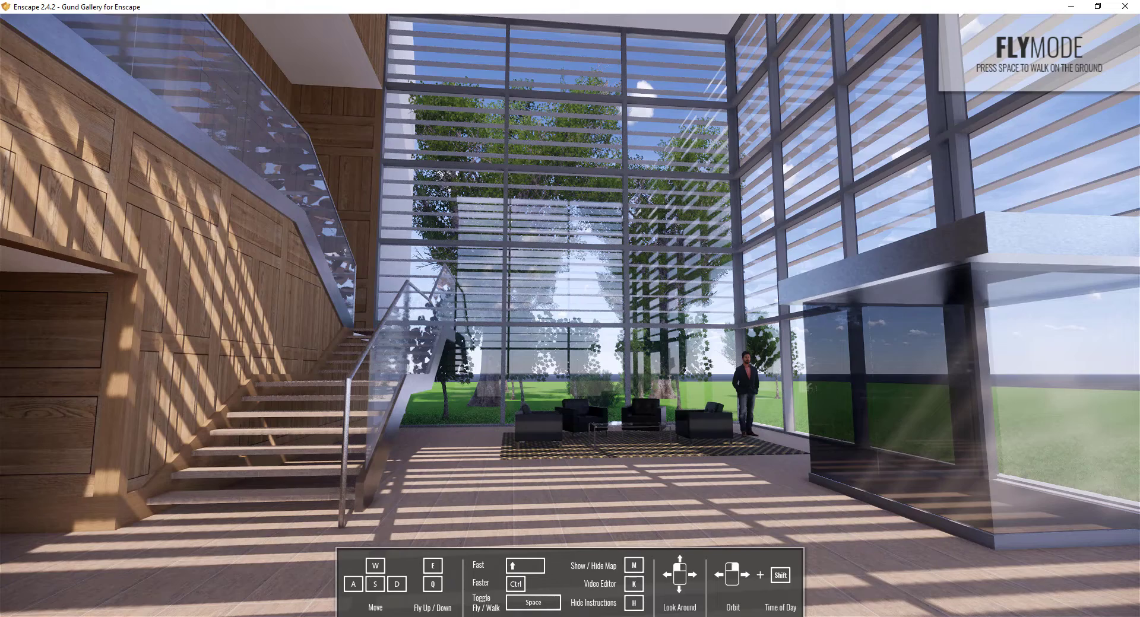
{"action": "key", "text": "d"}
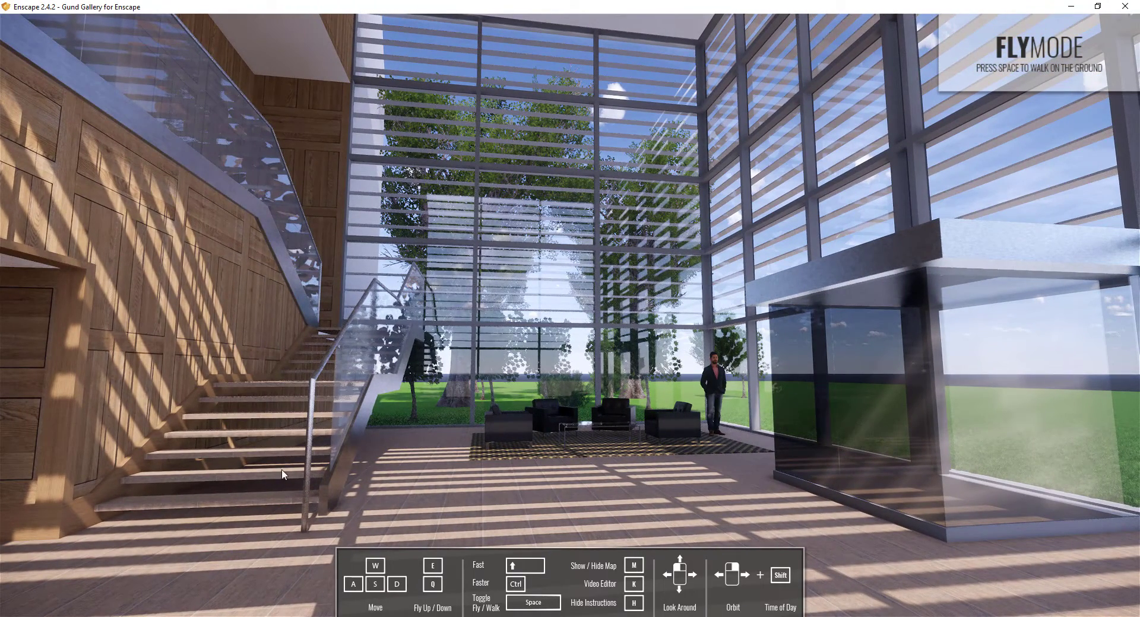
{"action": "left_click_drag", "start_coordinate": [534, 363], "coordinate": [539, 358]}
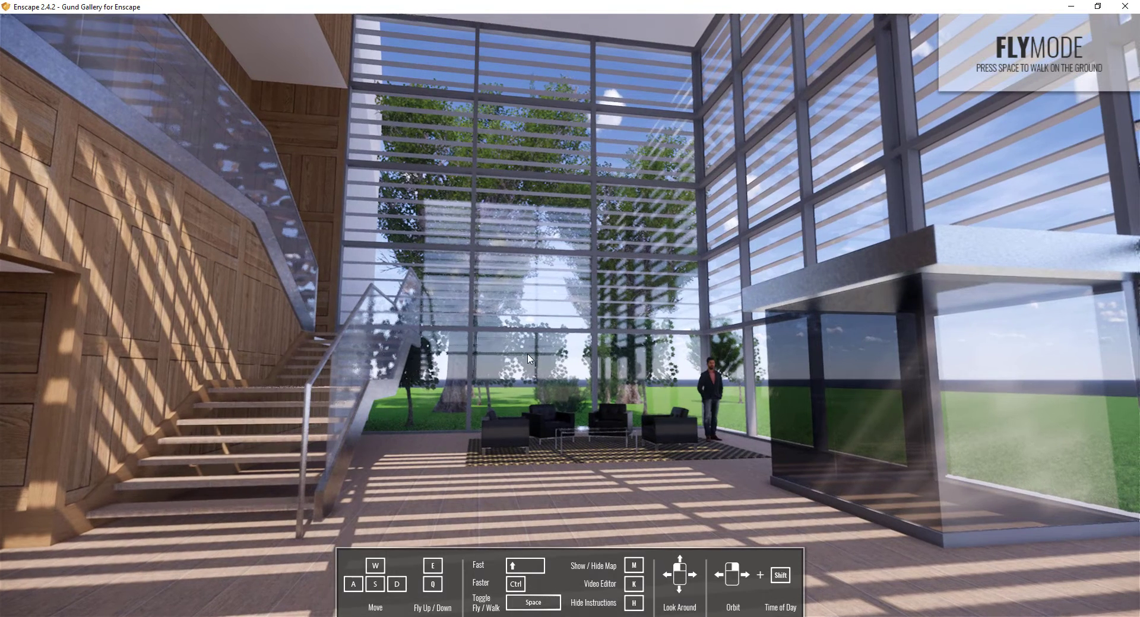